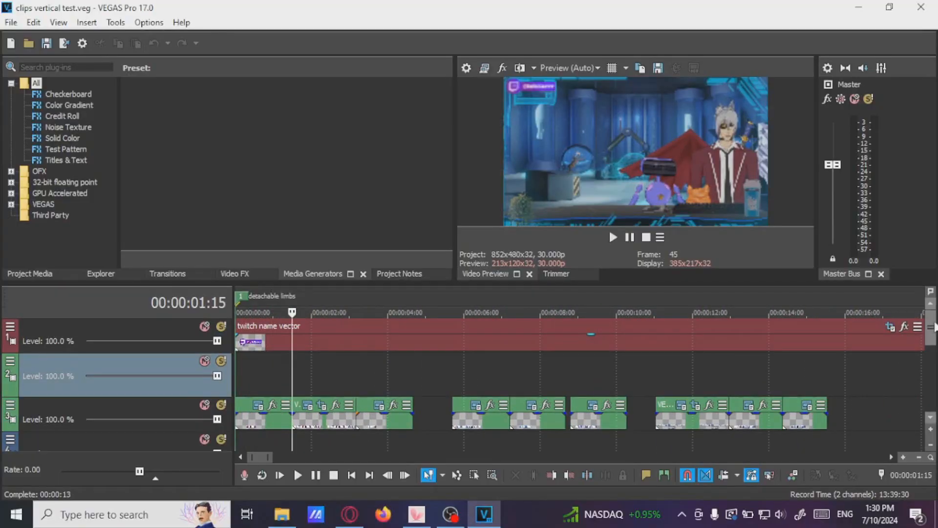
Select the caption event near 11 seconds on track 3 and play it back in the preview
{"action": "left_click_drag", "start_coordinate": [930, 328], "coordinate": [931, 351]}
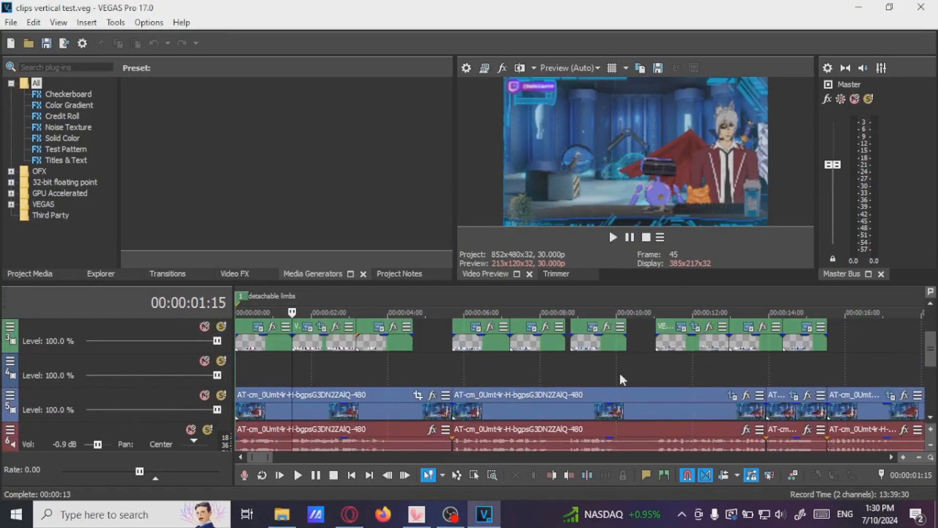
{"action": "scroll", "coordinate": [618, 370], "scroll_direction": "down", "scroll_amount": 3}
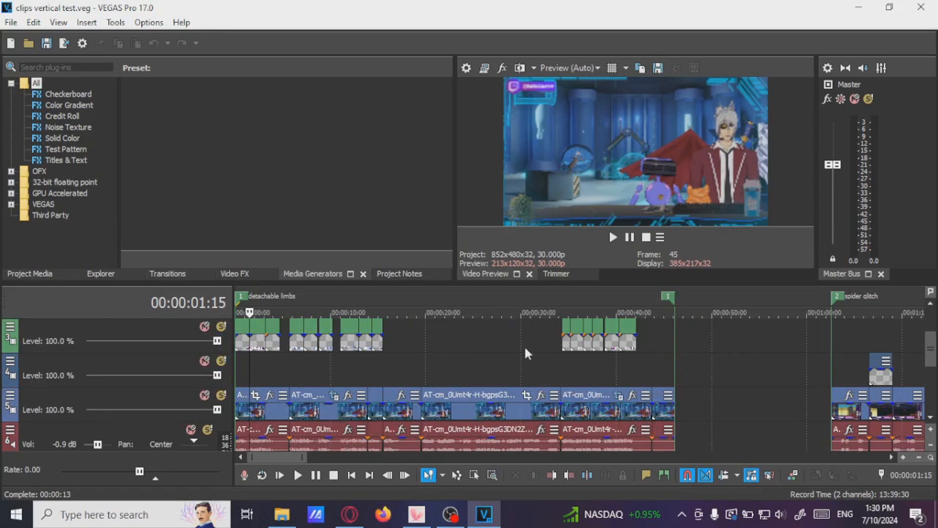
{"action": "left_click", "coordinate": [463, 360]}
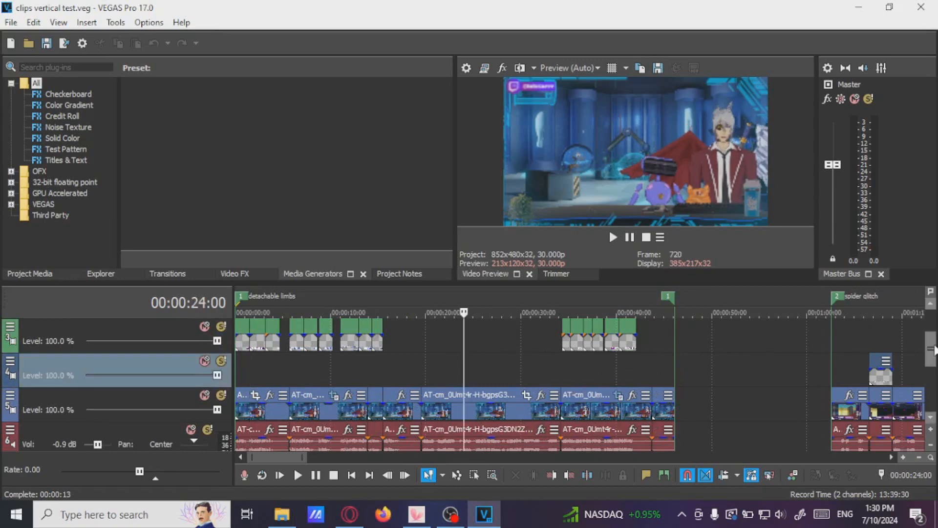
{"action": "mouse_move", "coordinate": [931, 350]}
{"action": "left_mouse_down"}
{"action": "mouse_move", "coordinate": [930, 334]}
{"action": "mouse_move", "coordinate": [931, 342]}
{"action": "left_mouse_up"}
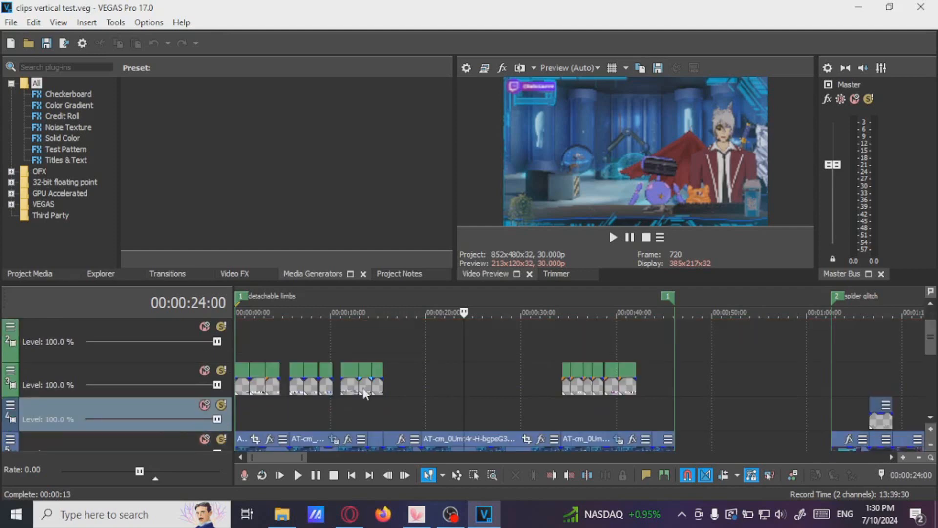
{"action": "left_click", "coordinate": [345, 388]}
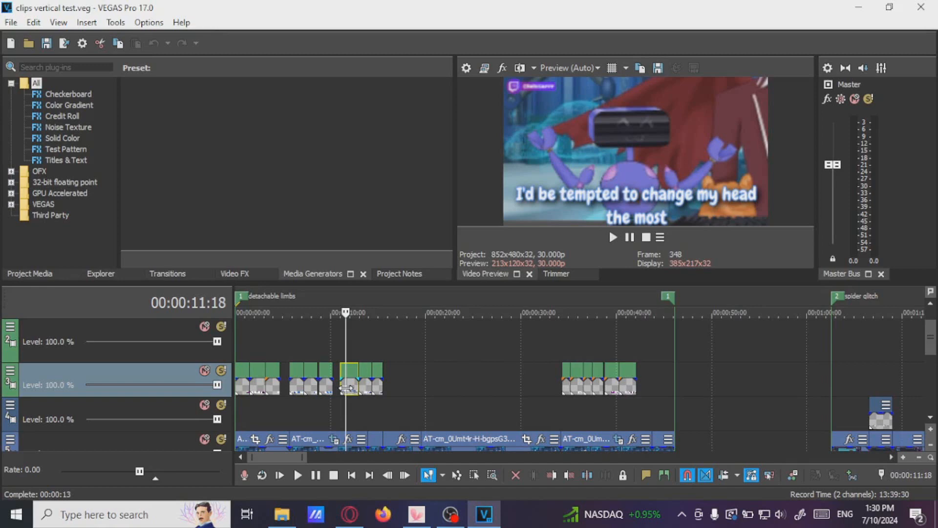
{"action": "scroll", "coordinate": [633, 383], "scroll_direction": "up", "scroll_amount": 4}
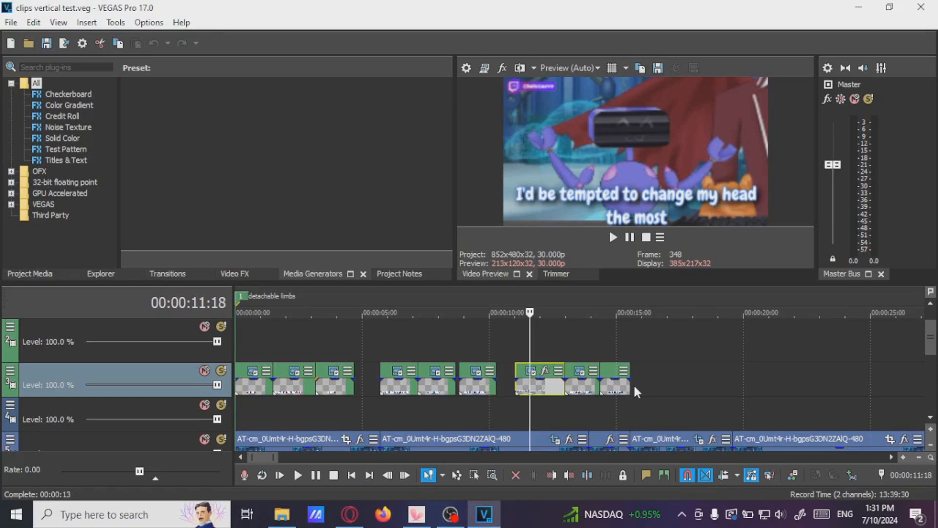
{"action": "left_click", "coordinate": [515, 381]}
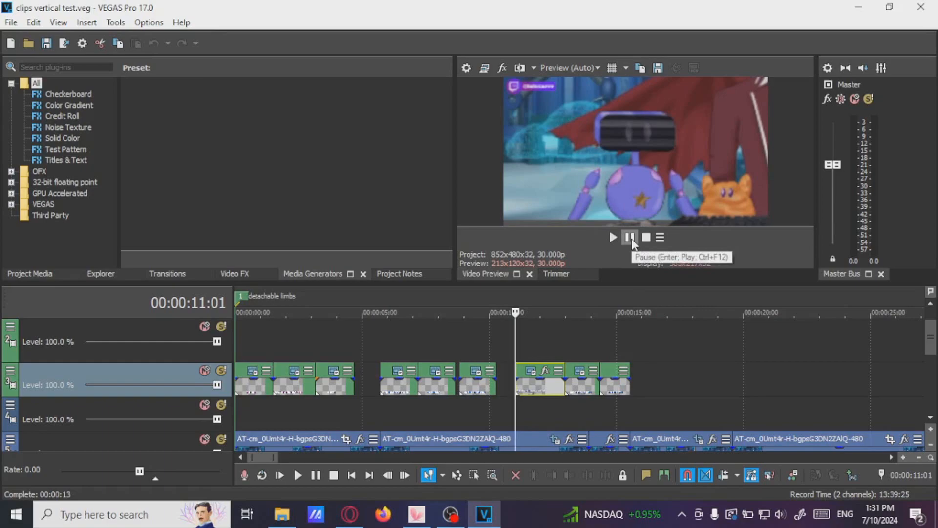
{"action": "left_click", "coordinate": [631, 238]}
{"action": "left_click", "coordinate": [633, 240]}
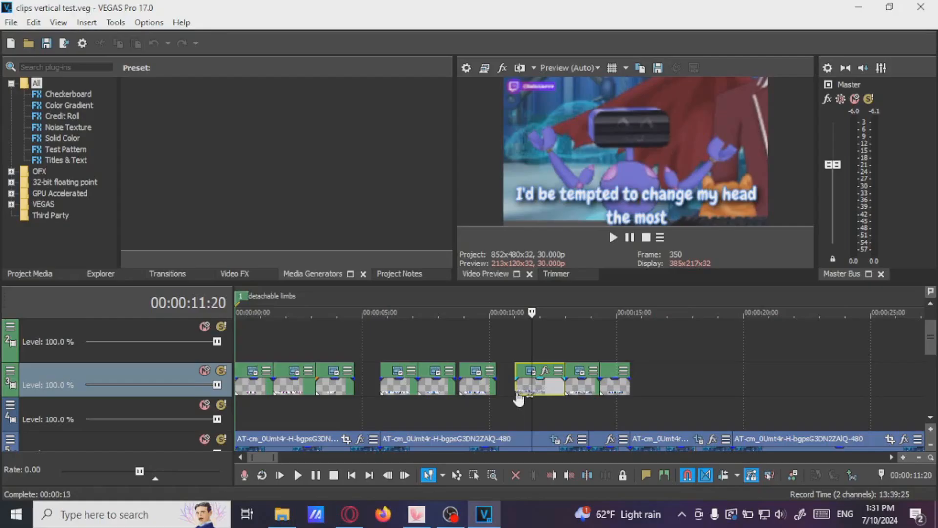
Paste a new copy of the caption event at about 16 seconds on track 3
{"action": "left_click", "coordinate": [516, 386]}
{"action": "left_click", "coordinate": [462, 452]}
{"action": "left_click", "coordinate": [650, 380]}
{"action": "scroll", "coordinate": [650, 381], "scroll_direction": "up", "scroll_amount": 2}
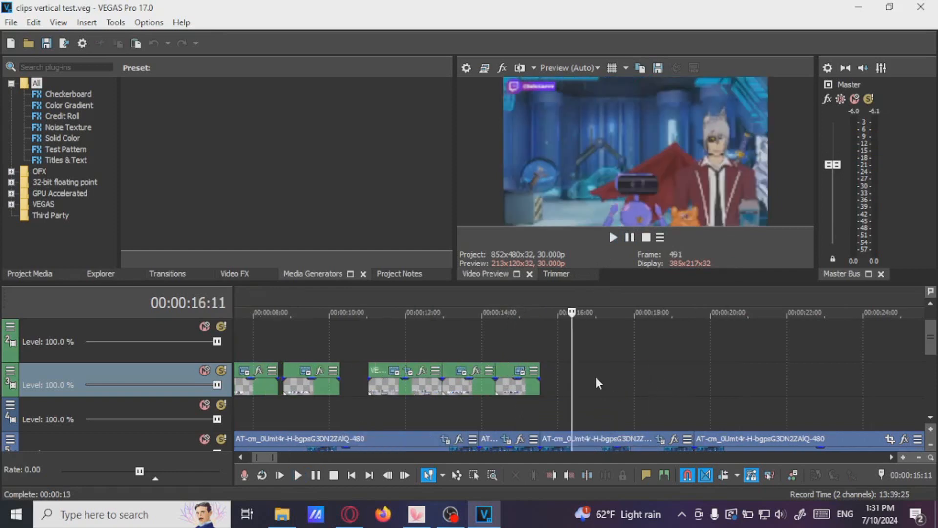
{"action": "key", "text": "ctrl+v"}
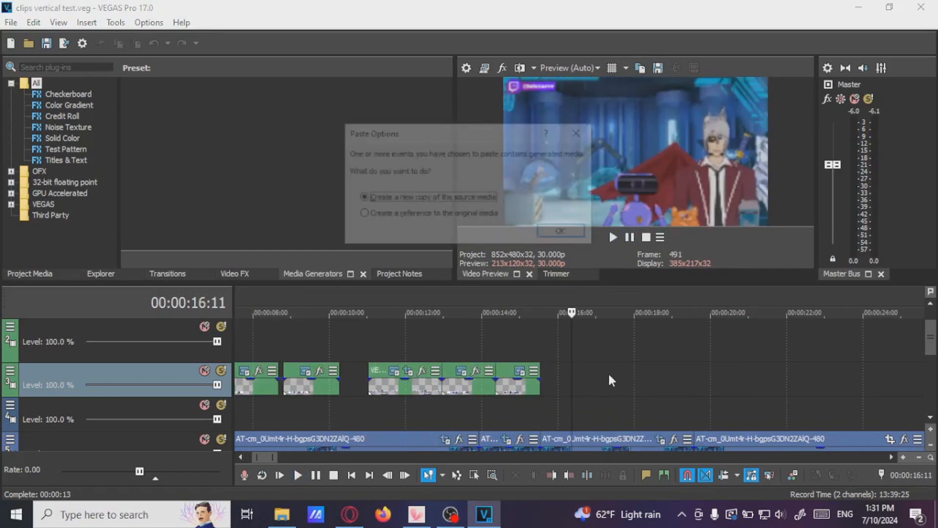
{"action": "left_click", "coordinate": [558, 237]}
Open the pasted caption's generated media and replace its text with "whatever"
{"action": "left_click", "coordinate": [590, 379]}
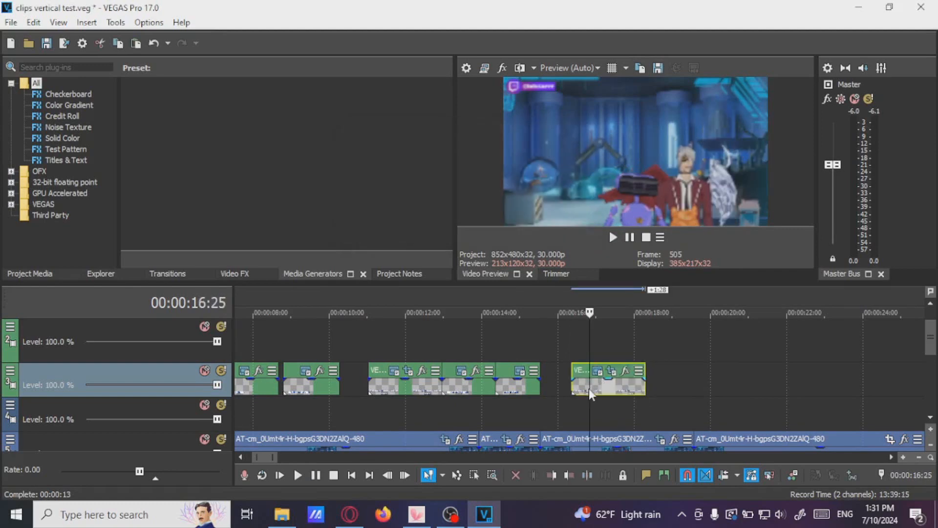
{"action": "left_click", "coordinate": [598, 372]}
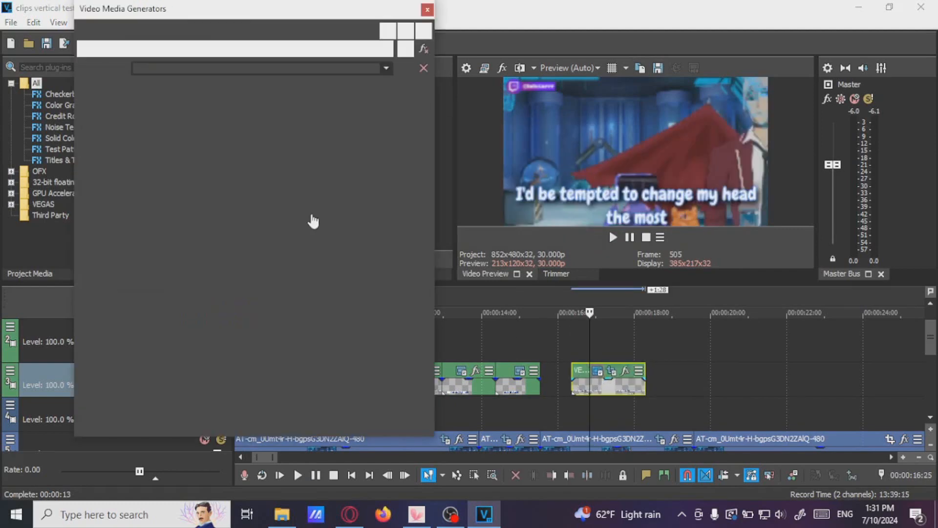
{"action": "key", "text": "ctrl+a"}
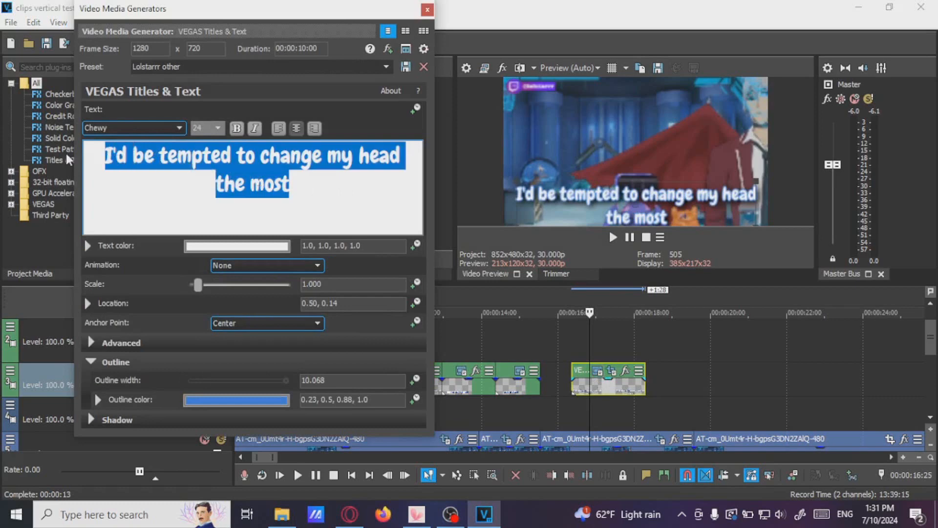
{"action": "type", "text": "whatever"}
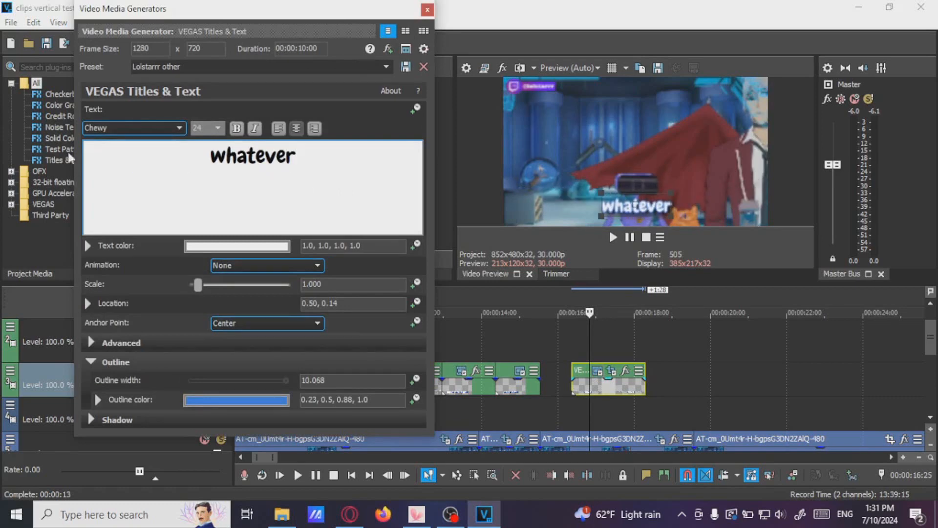
{"action": "left_click", "coordinate": [428, 10]}
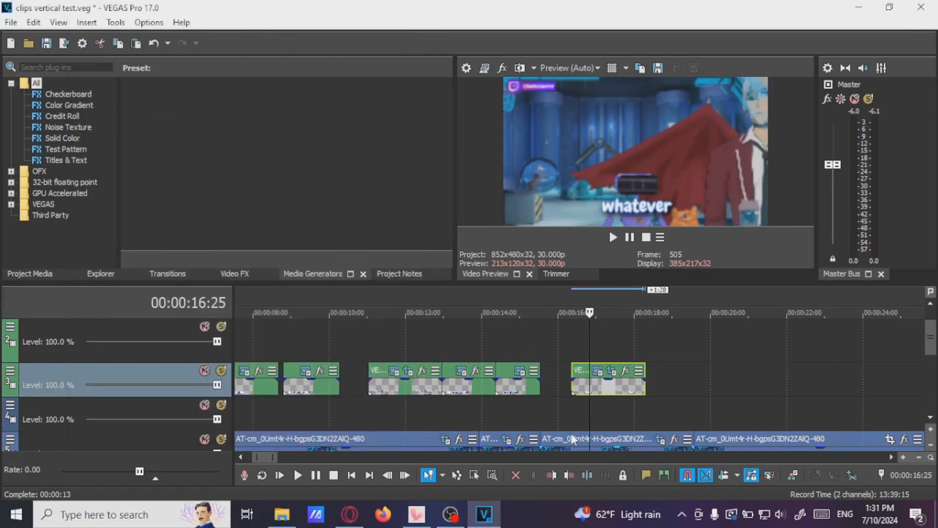
{"action": "left_click", "coordinate": [575, 396]}
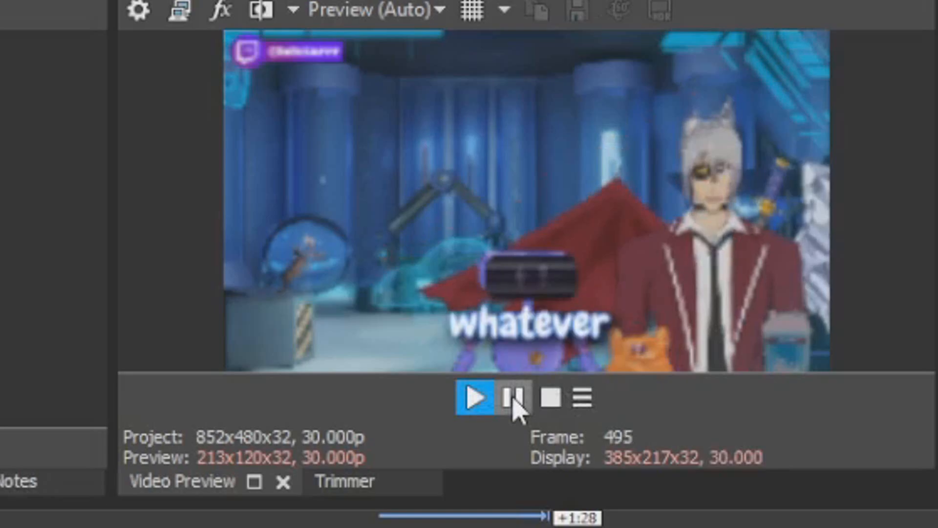
{"action": "left_click", "coordinate": [513, 398]}
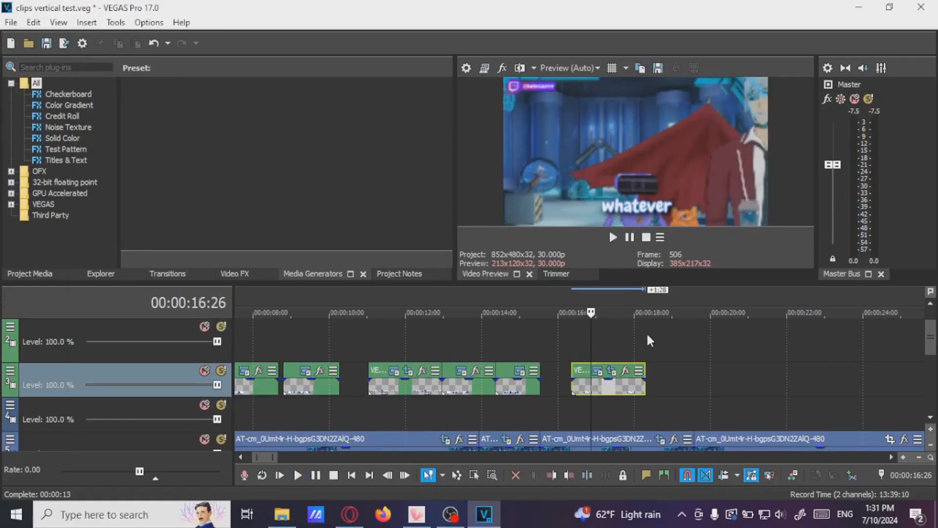
{"action": "scroll", "coordinate": [648, 340], "scroll_direction": "down", "scroll_amount": 10}
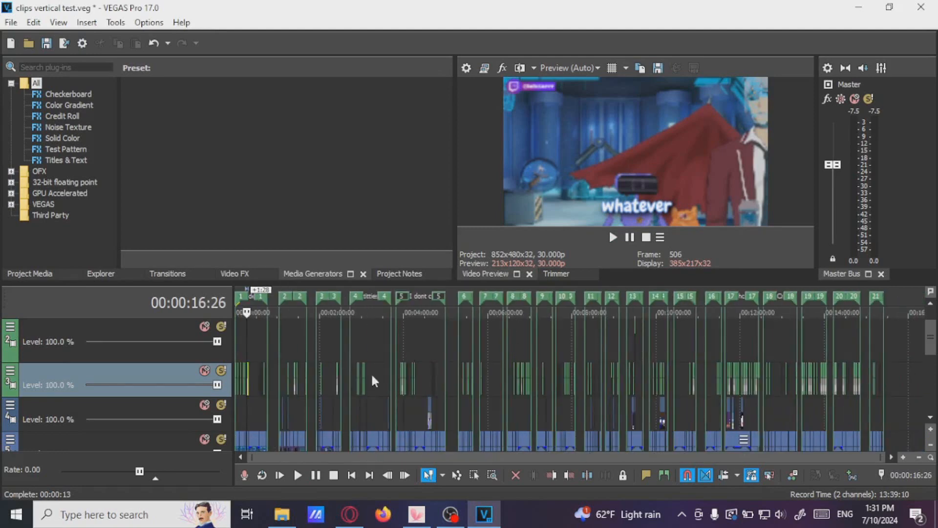
{"action": "scroll", "coordinate": [295, 361], "scroll_direction": "up", "scroll_amount": 6}
{"action": "left_click", "coordinate": [423, 335]}
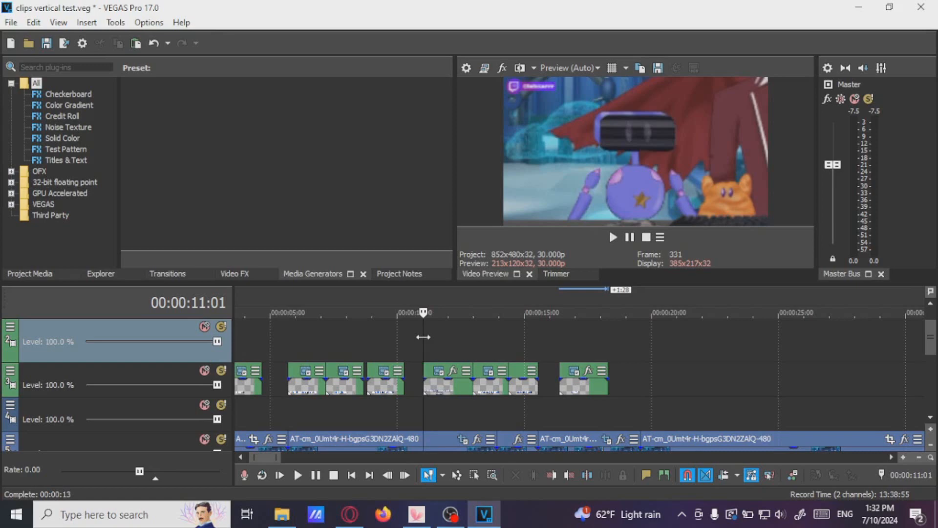
{"action": "left_click", "coordinate": [445, 396]}
{"action": "scroll", "coordinate": [445, 397], "scroll_direction": "down", "scroll_amount": 5}
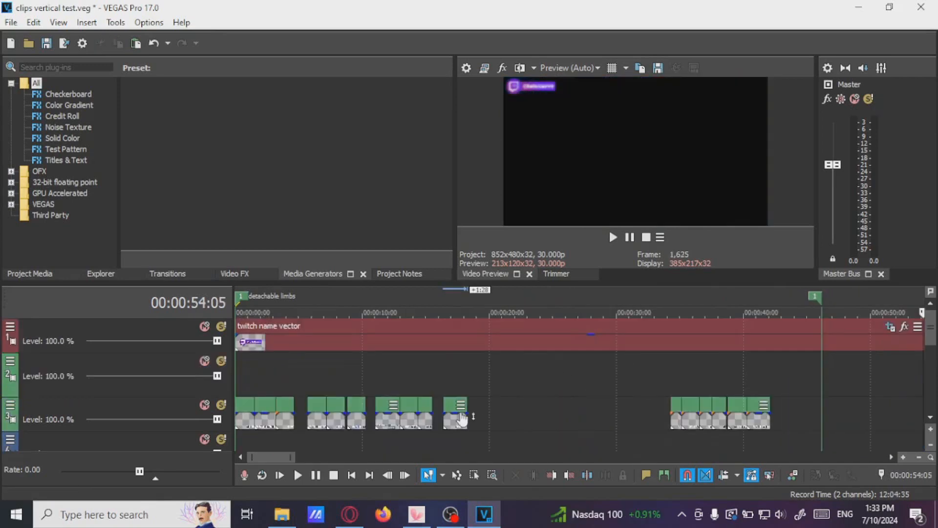
Select the caption event at about 11 seconds on track 3 and play it in the preview
{"action": "left_click", "coordinate": [382, 418]}
{"action": "scroll", "coordinate": [508, 422], "scroll_direction": "up", "scroll_amount": 3}
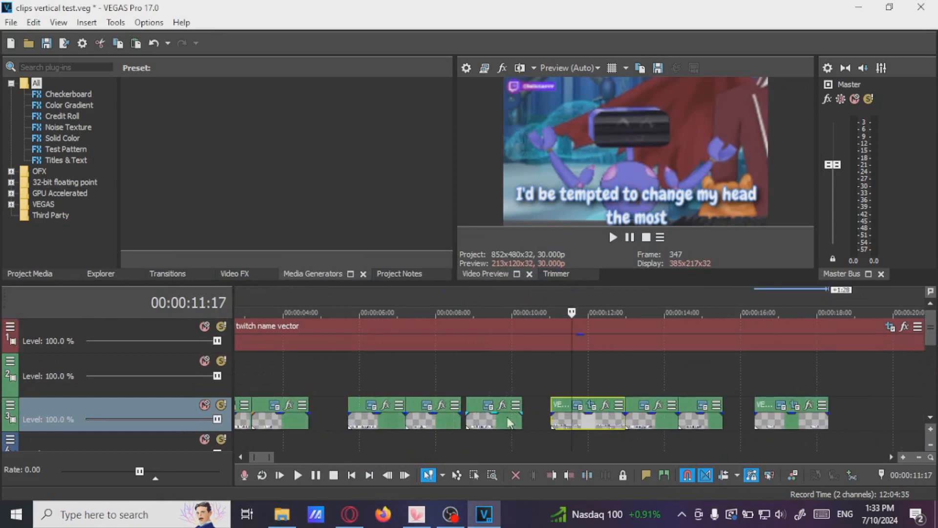
{"action": "left_click", "coordinate": [552, 421]}
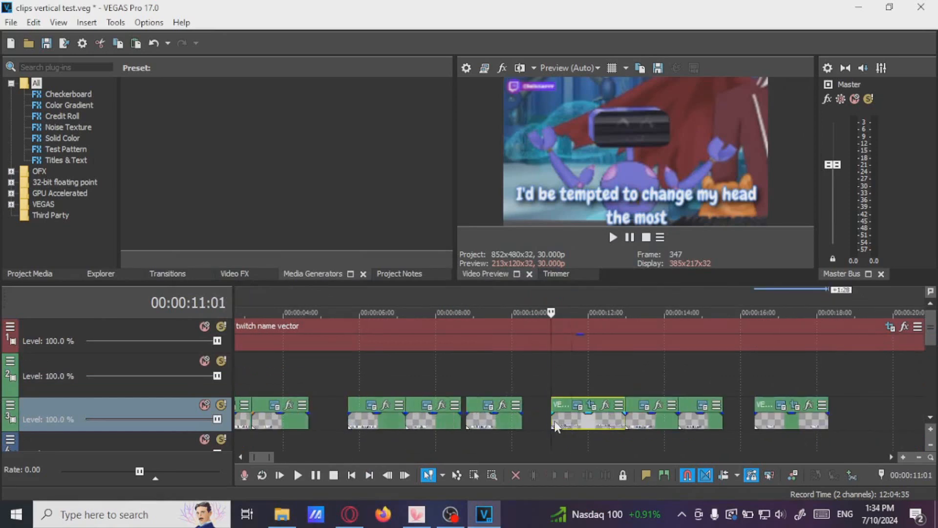
{"action": "left_click", "coordinate": [630, 237]}
{"action": "left_click", "coordinate": [618, 423]}
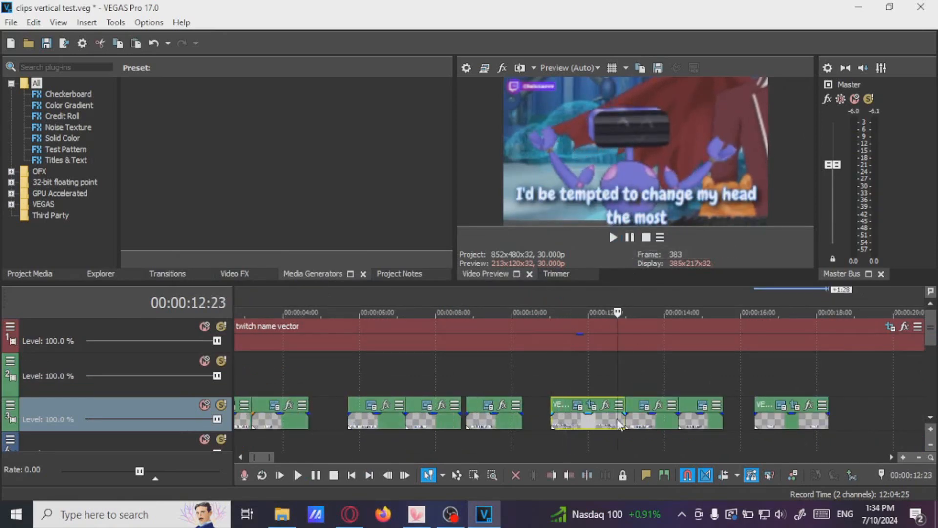
{"action": "left_click", "coordinate": [630, 238]}
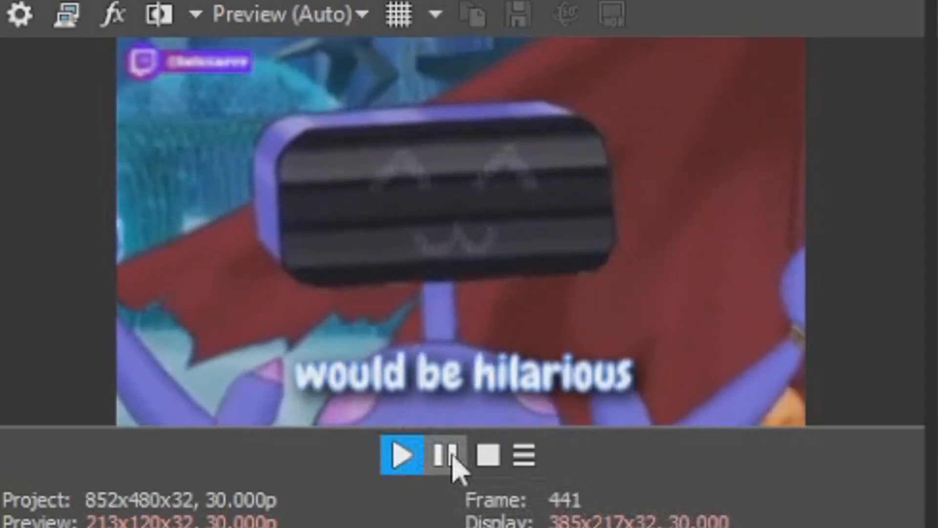
{"action": "left_click", "coordinate": [453, 456]}
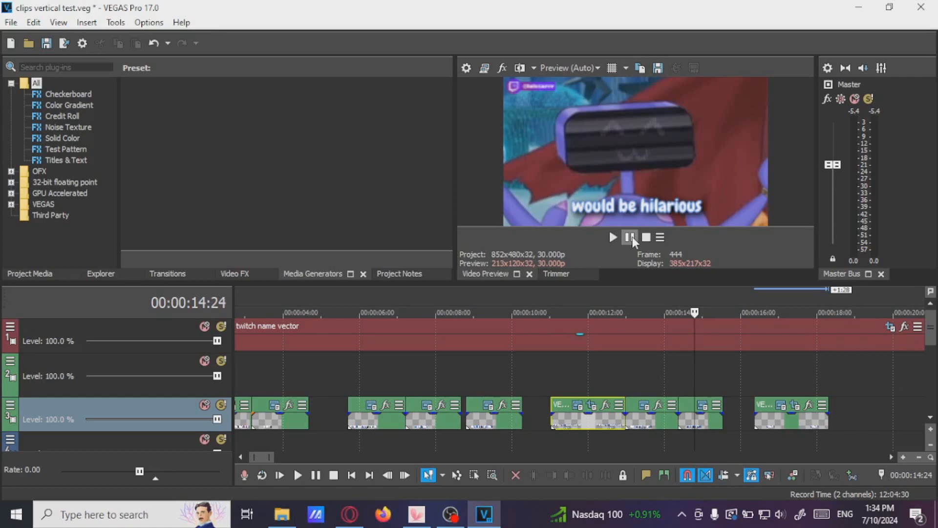
Replay the caption events between about 11 and 15 seconds in the preview from several start points
{"action": "mouse_move", "coordinate": [625, 415]}
{"action": "left_mouse_down"}
{"action": "mouse_move", "coordinate": [561, 415]}
{"action": "mouse_move", "coordinate": [625, 417]}
{"action": "left_mouse_up"}
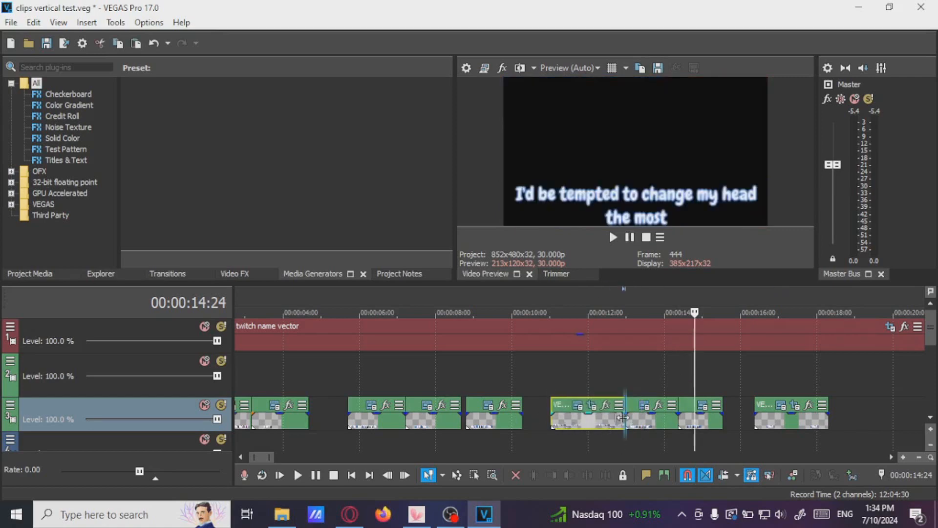
{"action": "left_click", "coordinate": [589, 383]}
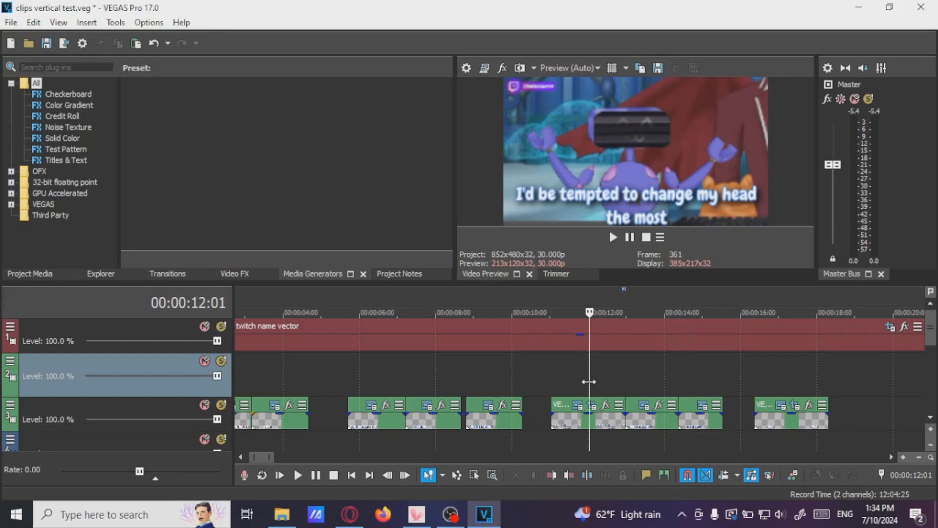
{"action": "left_click", "coordinate": [551, 417]}
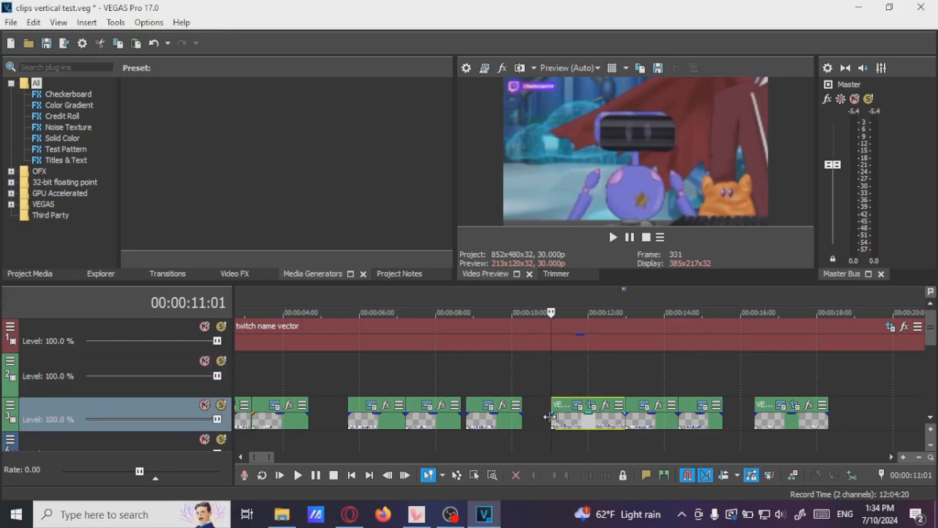
{"action": "left_click", "coordinate": [628, 238]}
{"action": "left_click", "coordinate": [629, 237]}
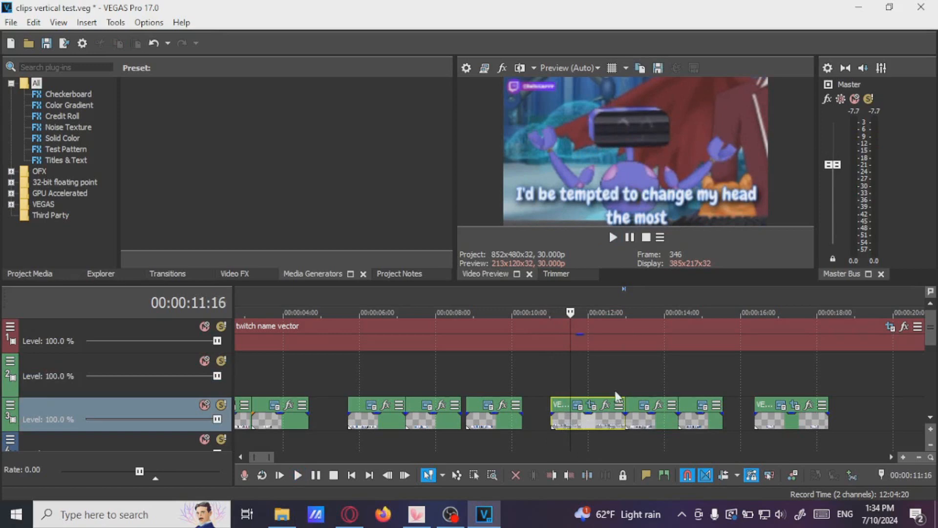
{"action": "scroll", "coordinate": [616, 396], "scroll_direction": "down", "scroll_amount": 1}
{"action": "scroll", "coordinate": [465, 392], "scroll_direction": "up", "scroll_amount": 1}
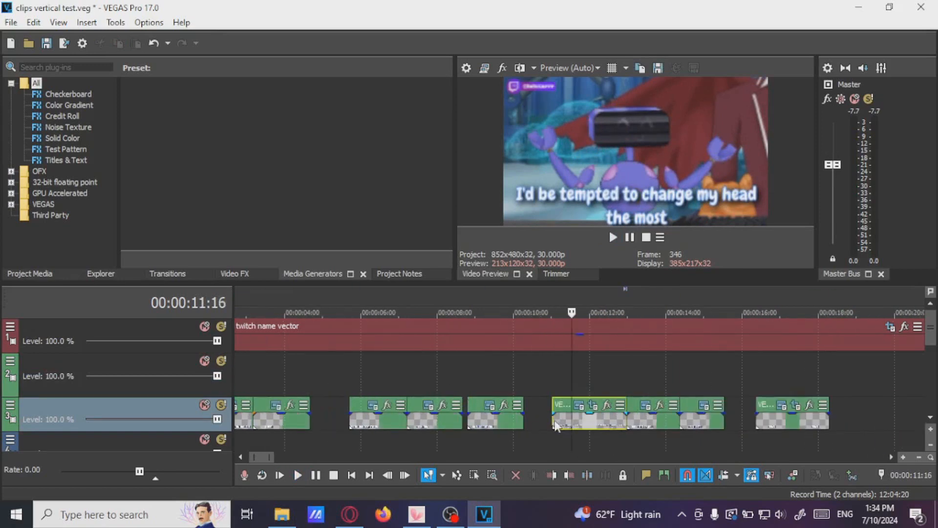
{"action": "left_click", "coordinate": [554, 422]}
{"action": "left_click", "coordinate": [629, 238]}
{"action": "left_click", "coordinate": [630, 237]}
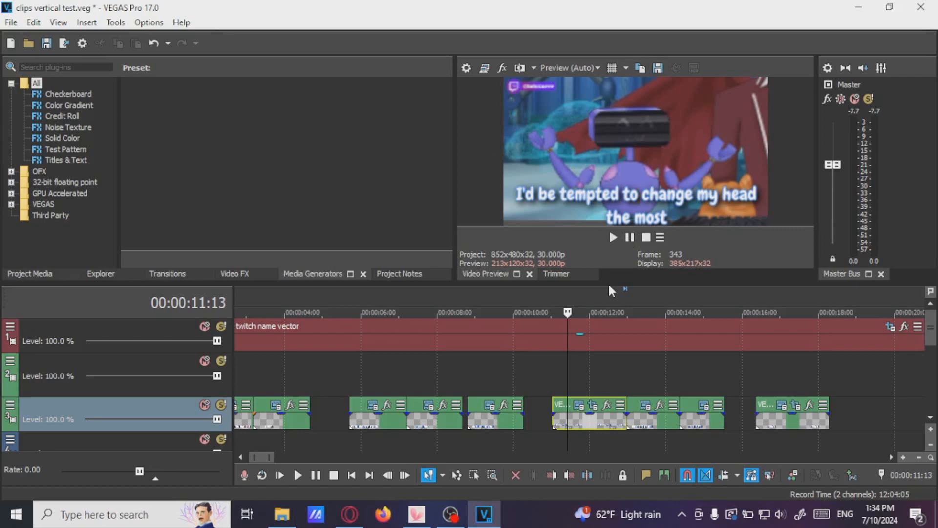
{"action": "left_click", "coordinate": [554, 378]}
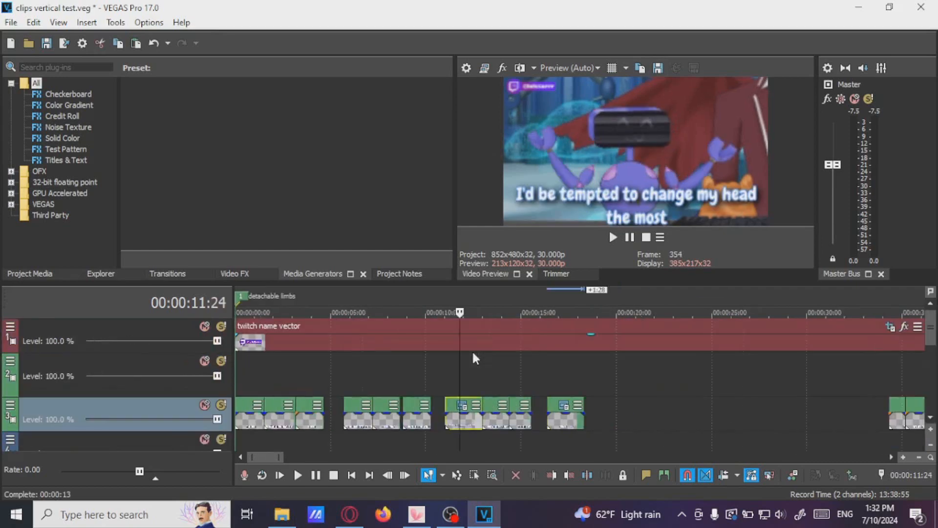
Open the Twitch name overlay event's pan/crop settings and inspect its framing, then close the window
{"action": "scroll", "coordinate": [472, 350], "scroll_direction": "down", "scroll_amount": 3}
{"action": "left_click", "coordinate": [283, 344]}
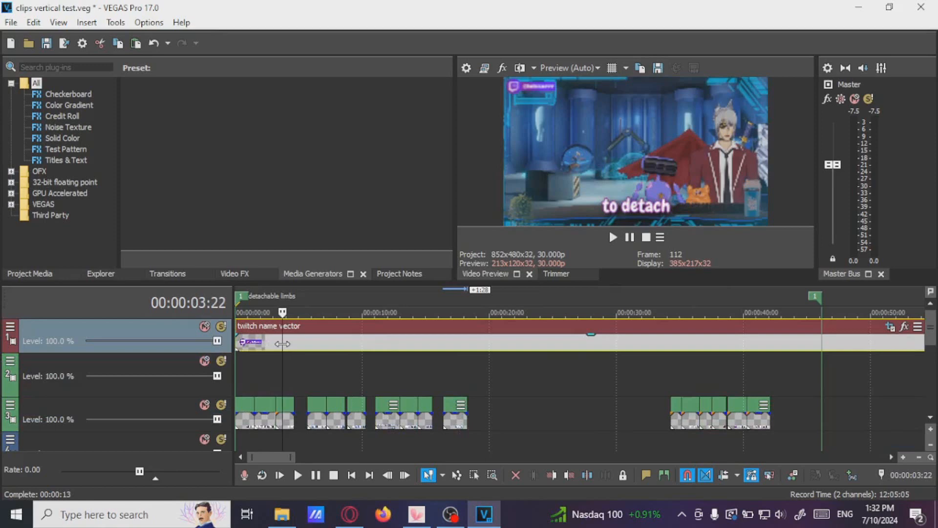
{"action": "left_click", "coordinate": [307, 345]}
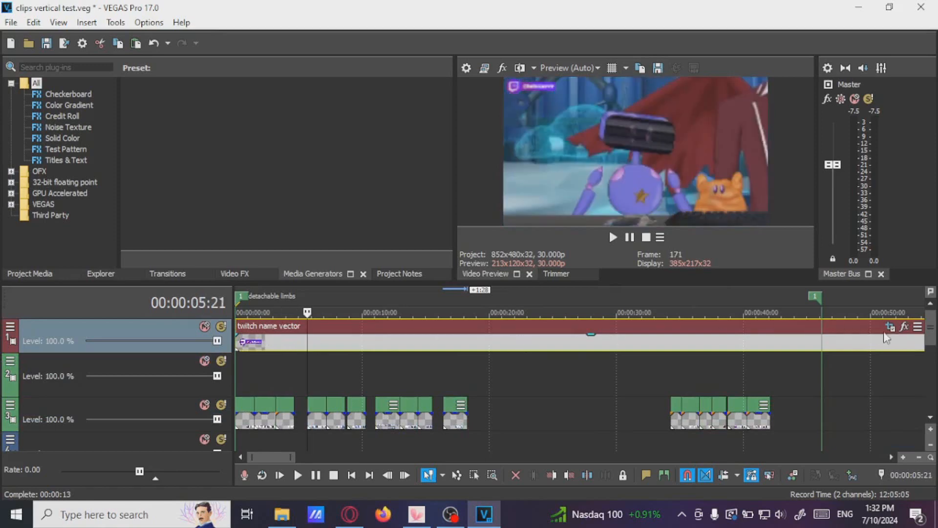
{"action": "left_click", "coordinate": [904, 326]}
{"action": "scroll", "coordinate": [433, 222], "scroll_direction": "down", "scroll_amount": 5}
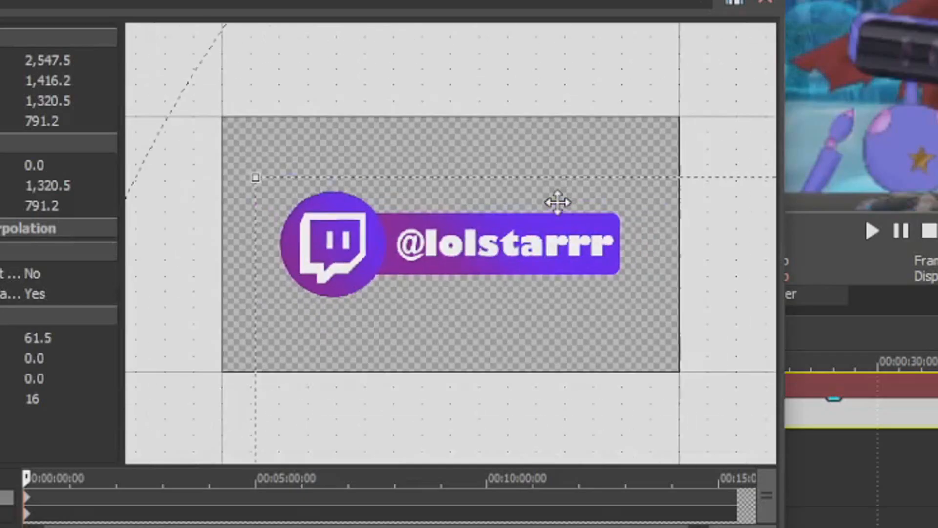
{"action": "scroll", "coordinate": [351, 249], "scroll_direction": "up", "scroll_amount": 2}
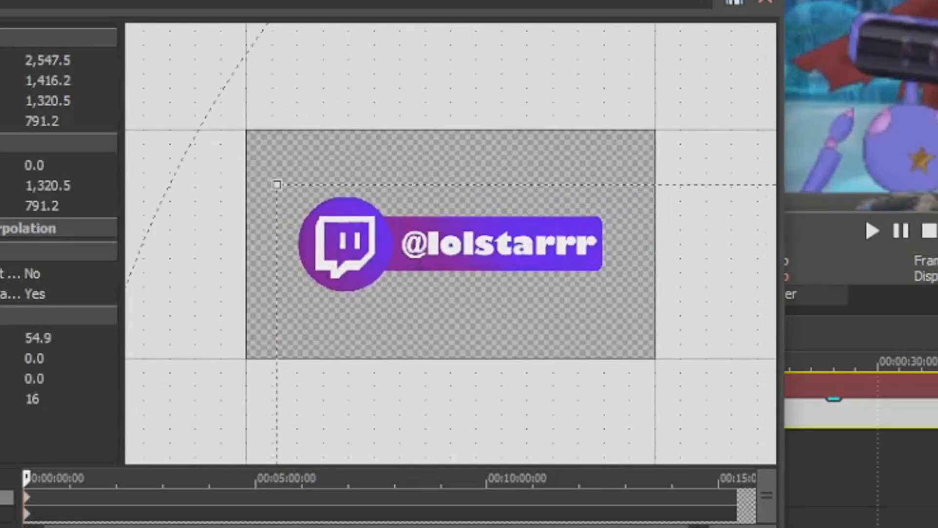
{"action": "left_click", "coordinate": [770, 1]}
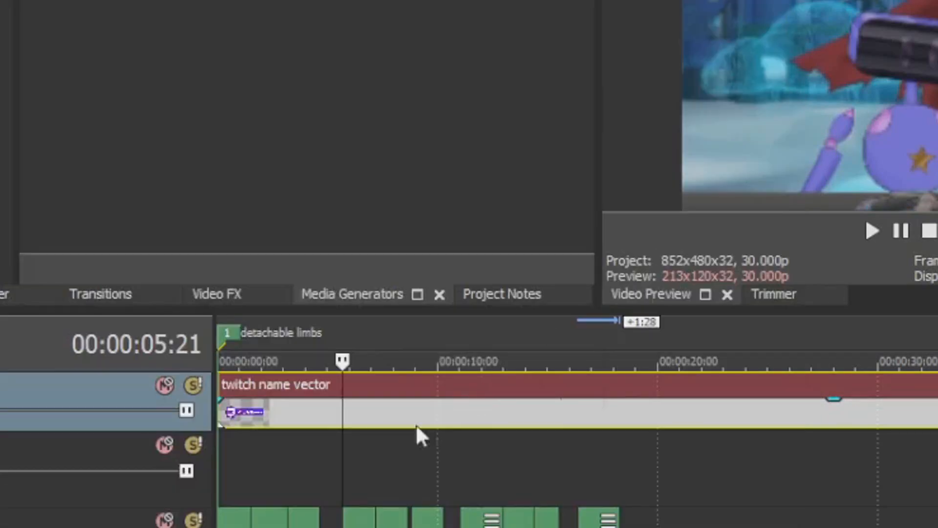
Browse the video events across the timeline, previewing frames at several positions
{"action": "scroll", "coordinate": [391, 440], "scroll_direction": "down", "scroll_amount": 9}
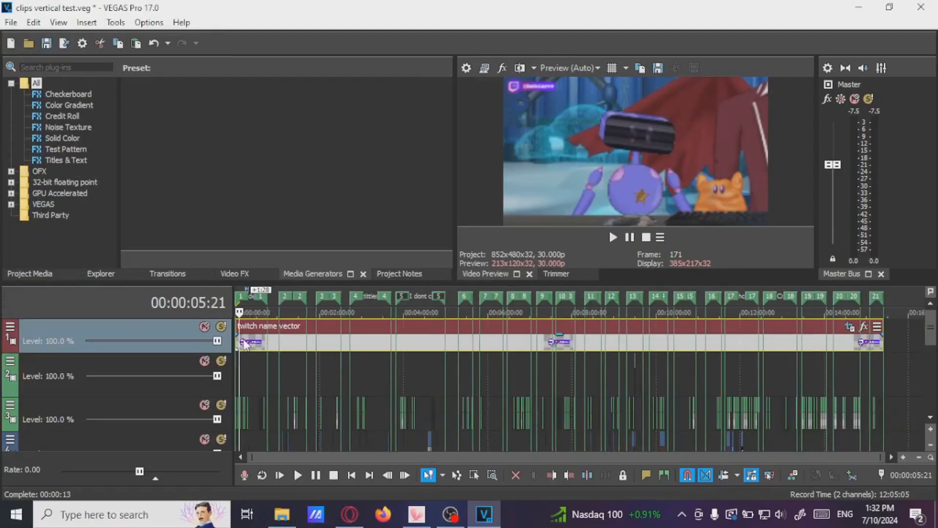
{"action": "scroll", "coordinate": [283, 322], "scroll_direction": "up", "scroll_amount": 8}
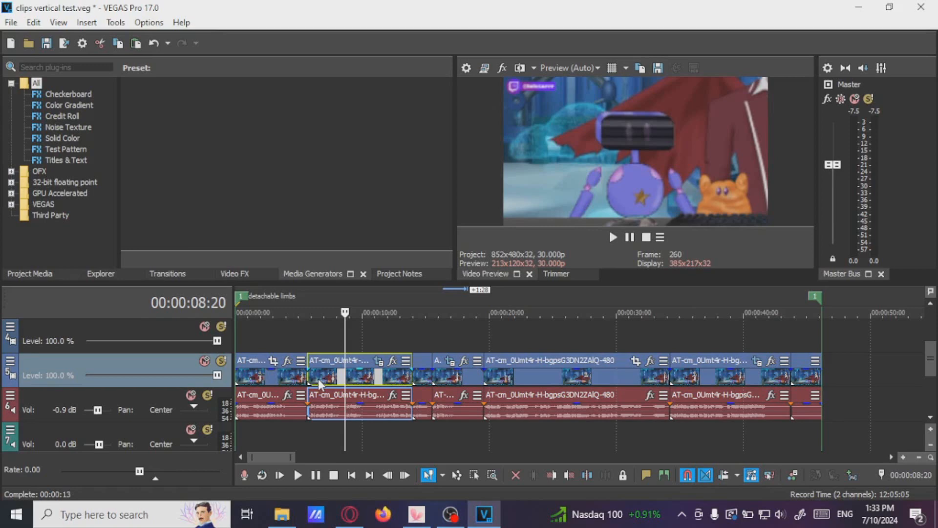
{"action": "scroll", "coordinate": [320, 383], "scroll_direction": "down", "scroll_amount": 4}
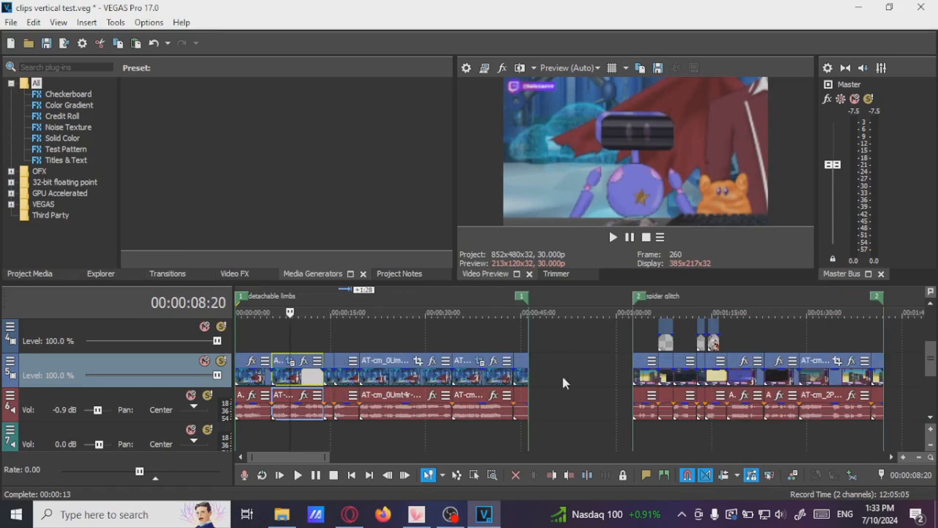
{"action": "right_click", "coordinate": [293, 376]}
{"action": "left_click", "coordinate": [324, 193]}
{"action": "scroll", "coordinate": [541, 374], "scroll_direction": "down", "scroll_amount": 3}
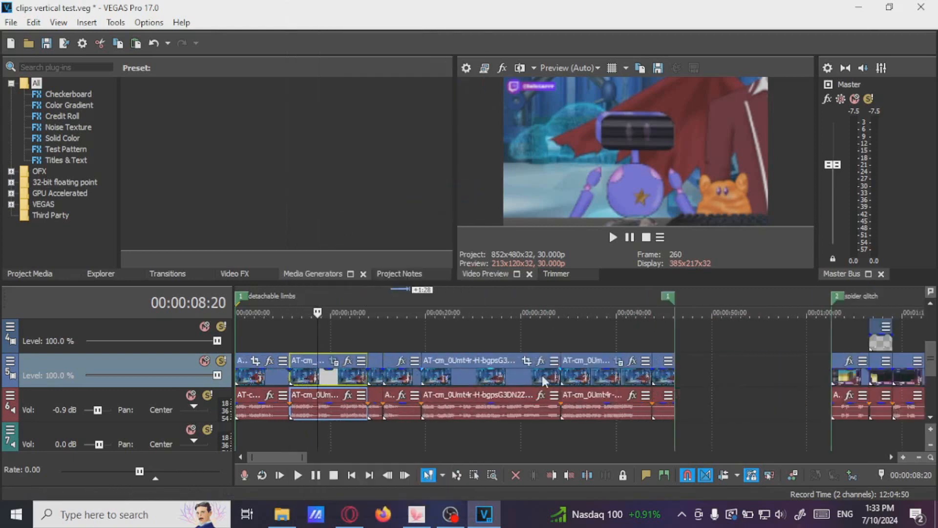
{"action": "left_click", "coordinate": [544, 376]}
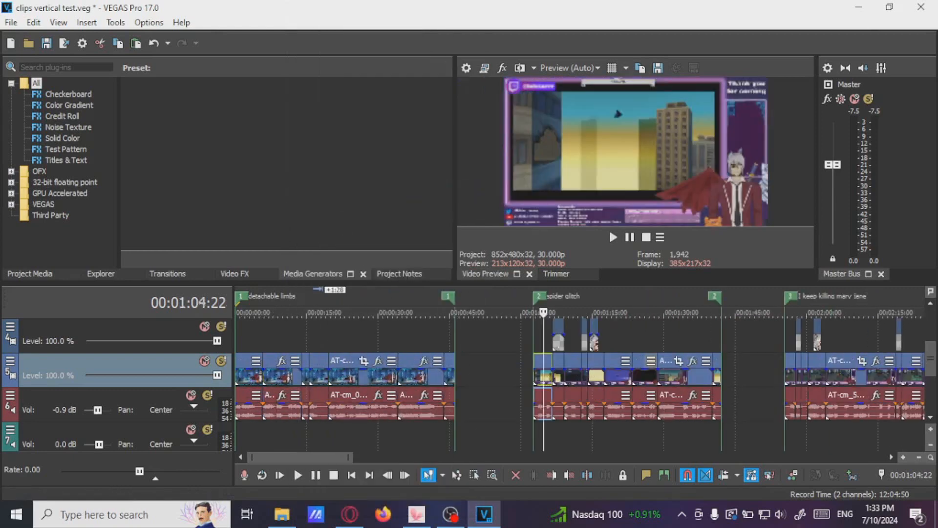
{"action": "scroll", "coordinate": [865, 383], "scroll_direction": "down", "scroll_amount": 10}
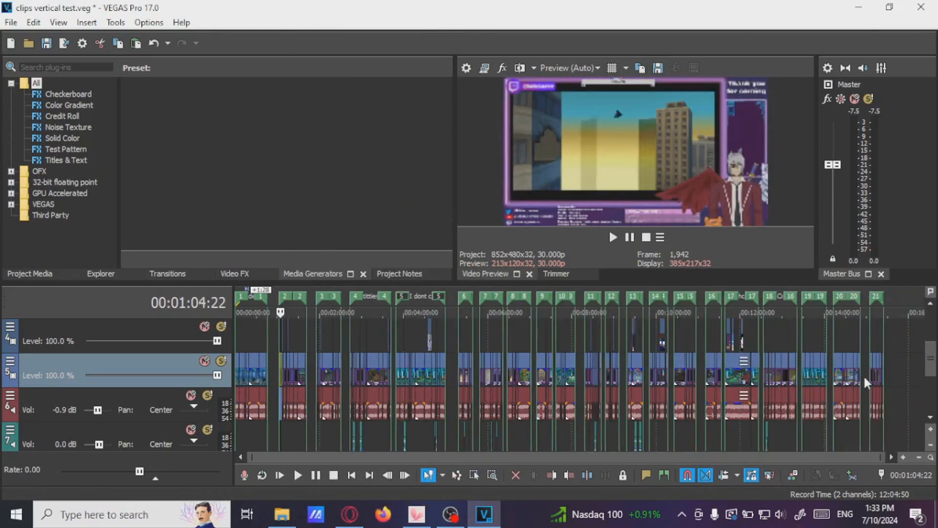
{"action": "left_click", "coordinate": [839, 380], "text": "shift"}
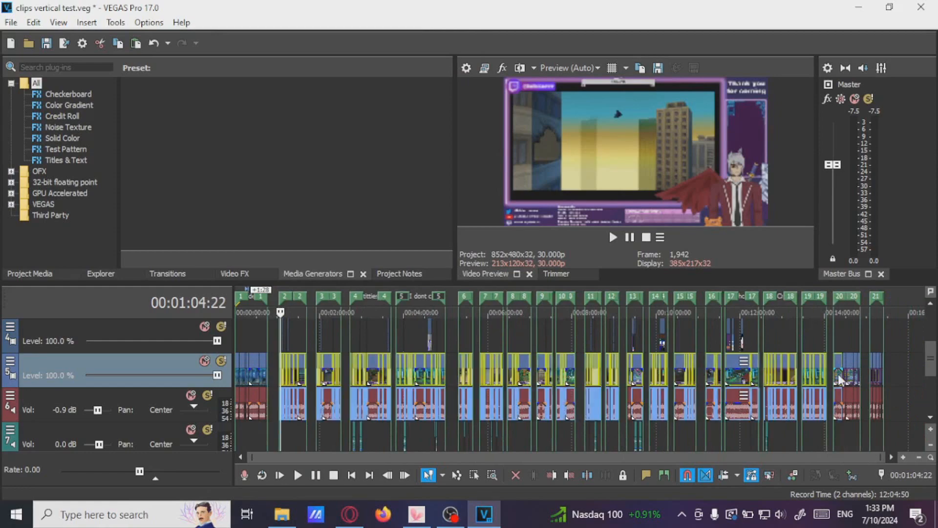
{"action": "scroll", "coordinate": [422, 383], "scroll_direction": "up", "scroll_amount": 10}
{"action": "left_click", "coordinate": [293, 350]}
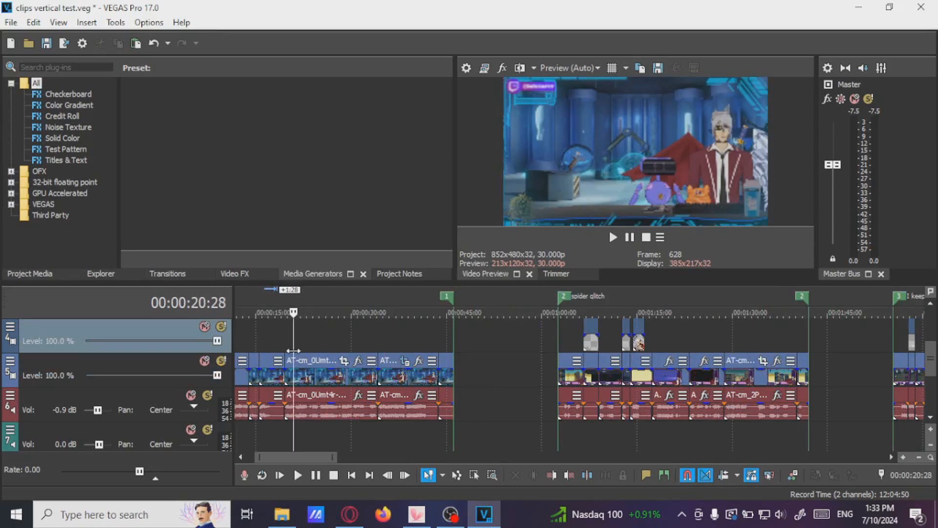
Preview various points and select time ranges around the first and spider glitch regions
{"action": "scroll", "coordinate": [293, 350], "scroll_direction": "up", "scroll_amount": 3}
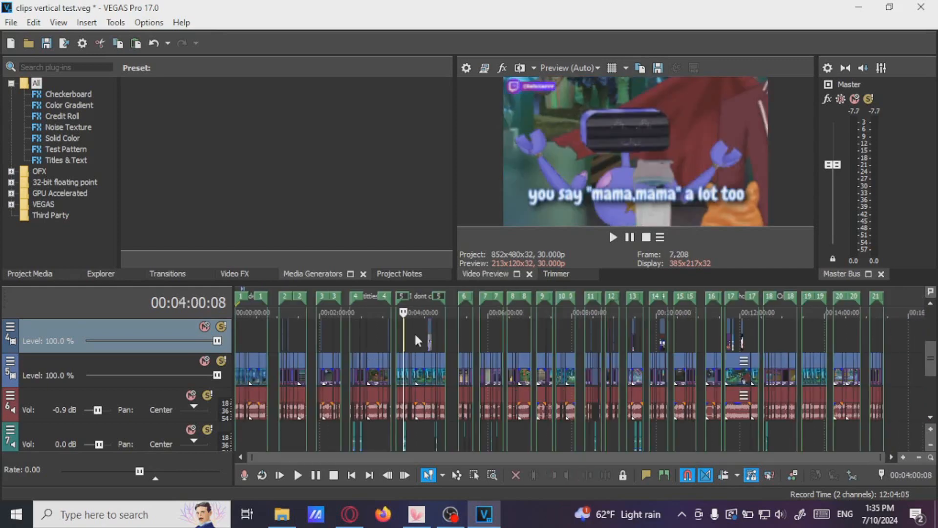
{"action": "left_click", "coordinate": [489, 334]}
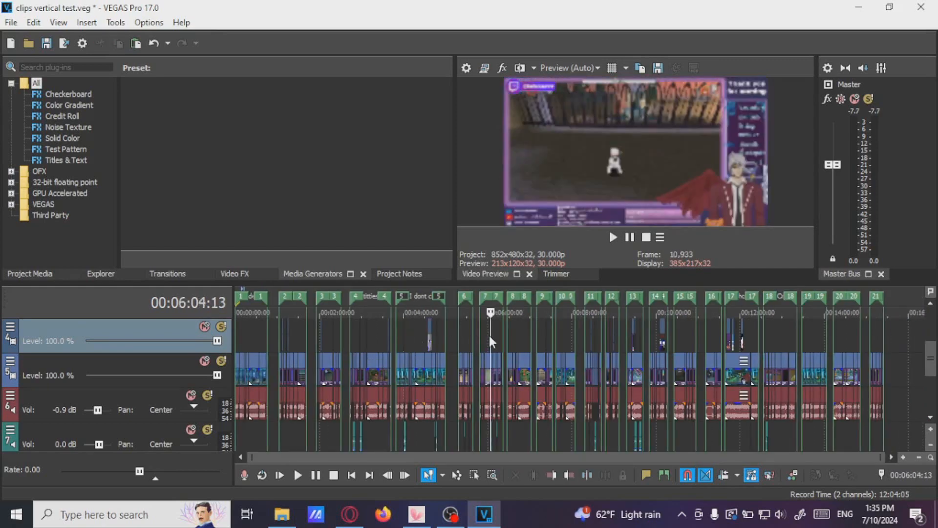
{"action": "left_click", "coordinate": [521, 332]}
{"action": "left_click", "coordinate": [257, 330]}
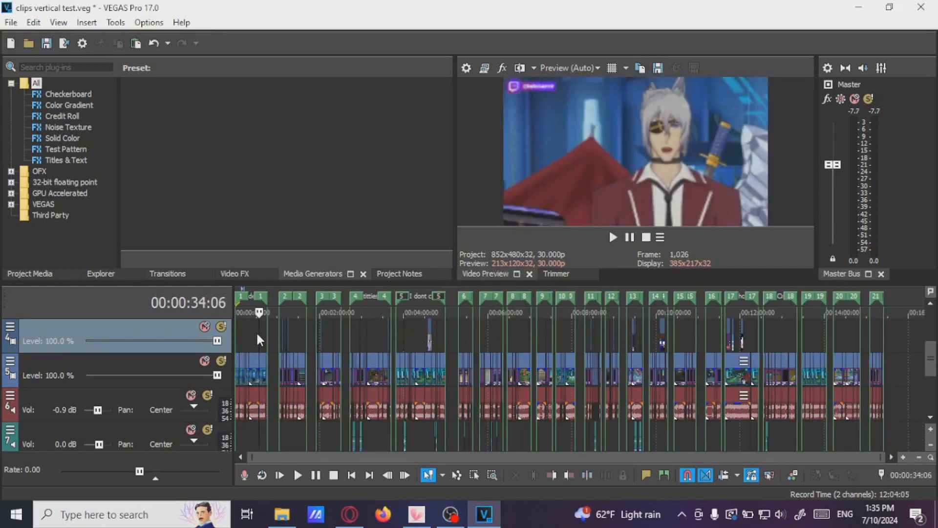
{"action": "scroll", "coordinate": [298, 341], "scroll_direction": "up", "scroll_amount": 5}
{"action": "left_click", "coordinate": [297, 334]}
{"action": "scroll", "coordinate": [297, 333], "scroll_direction": "up", "scroll_amount": 3}
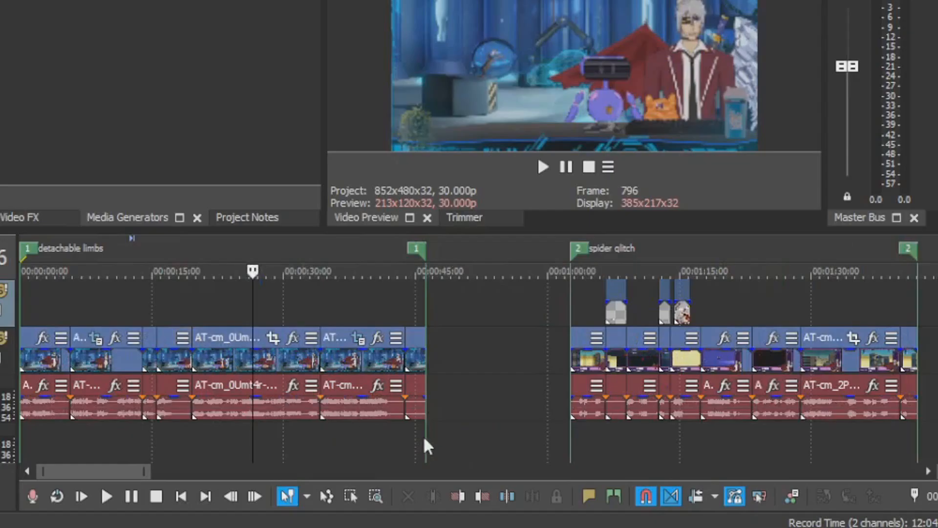
{"action": "left_click_drag", "start_coordinate": [424, 439], "coordinate": [21, 303]}
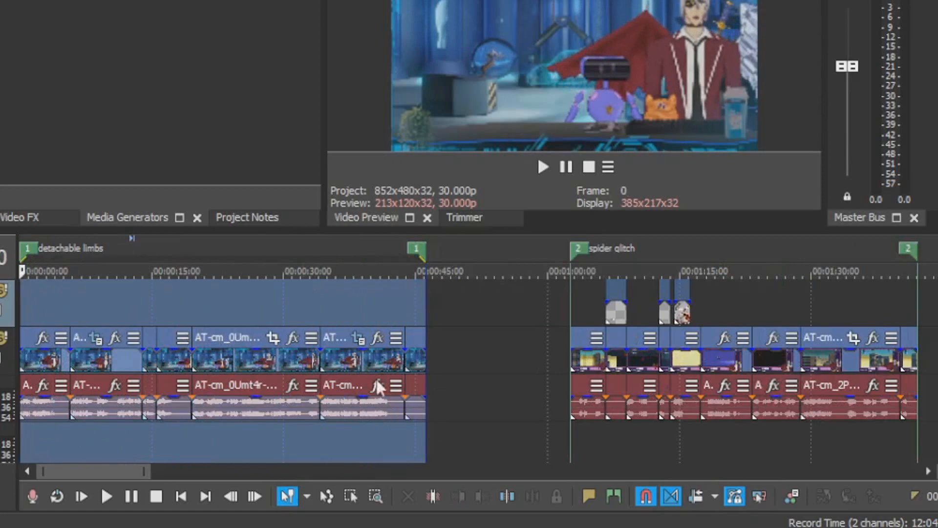
{"action": "left_click_drag", "start_coordinate": [568, 442], "coordinate": [917, 440]}
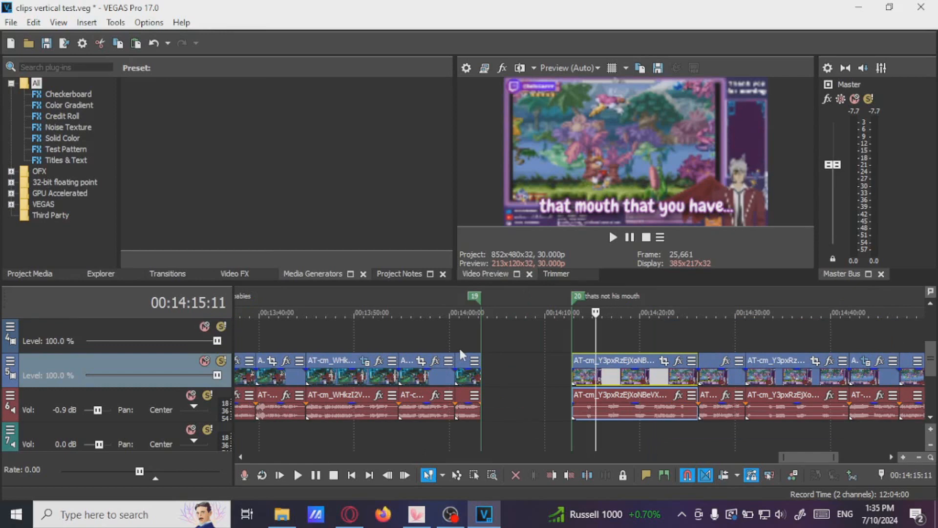
Select the clip in region 17 at about 11:51 and paste a copy after the last clip at about 15:40
{"action": "scroll", "coordinate": [459, 350], "scroll_direction": "down", "scroll_amount": 3}
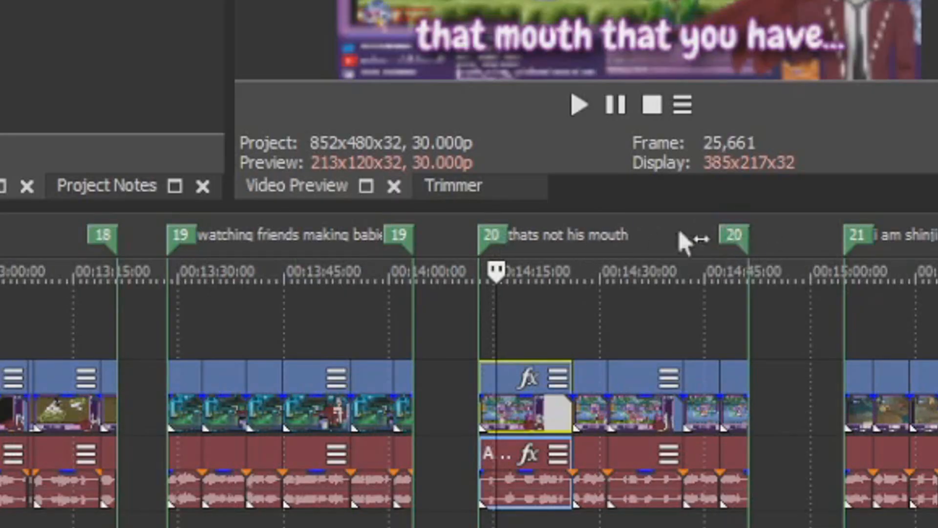
{"action": "left_click", "coordinate": [521, 322]}
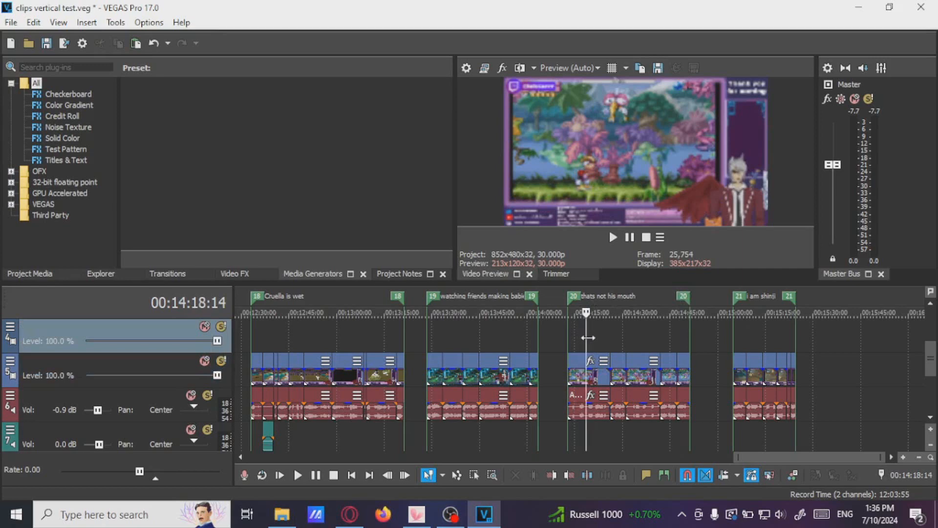
{"action": "scroll", "coordinate": [587, 337], "scroll_direction": "down", "scroll_amount": 3}
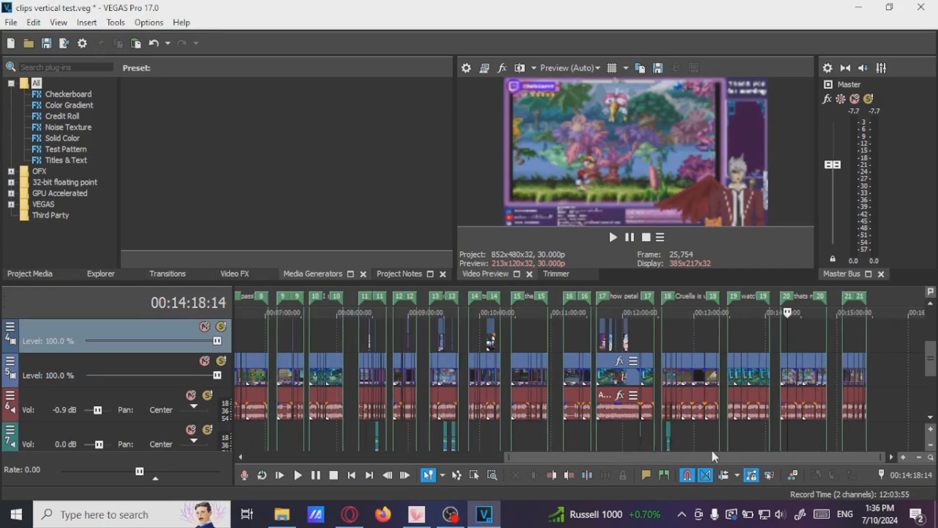
{"action": "left_click", "coordinate": [620, 376]}
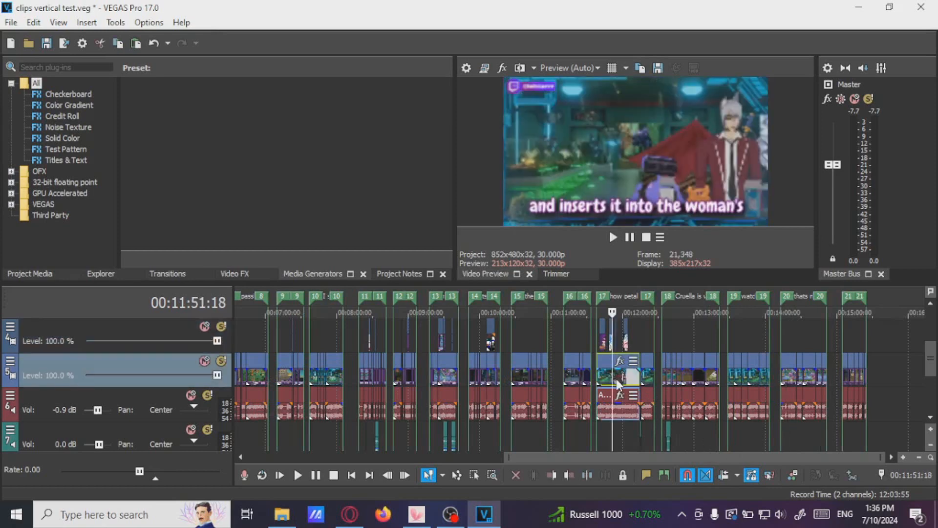
{"action": "scroll", "coordinate": [644, 458], "scroll_direction": "down", "scroll_amount": 5}
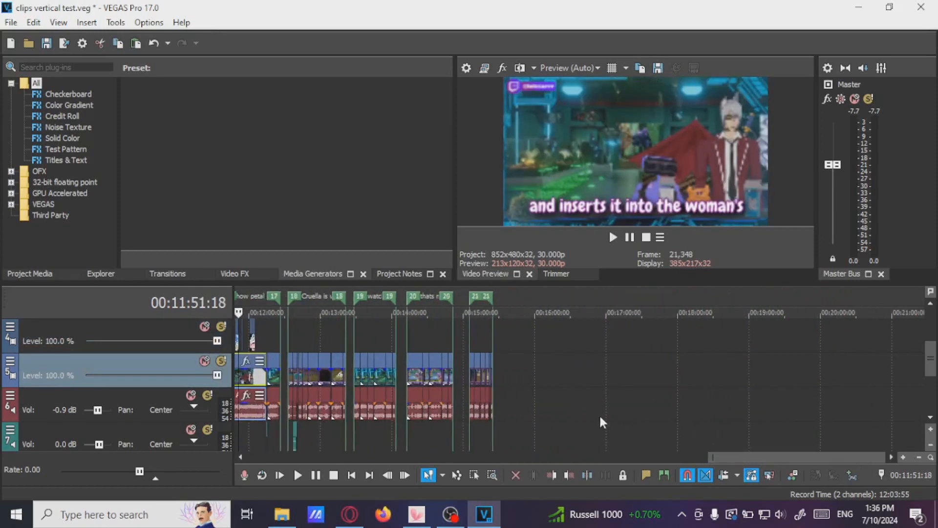
{"action": "left_click", "coordinate": [510, 374]}
{"action": "key", "text": "ctrl+v"}
{"action": "scroll", "coordinate": [587, 379], "scroll_direction": "up", "scroll_amount": 3}
{"action": "left_click", "coordinate": [702, 345]}
{"action": "scroll", "coordinate": [733, 358], "scroll_direction": "down", "scroll_amount": 1}
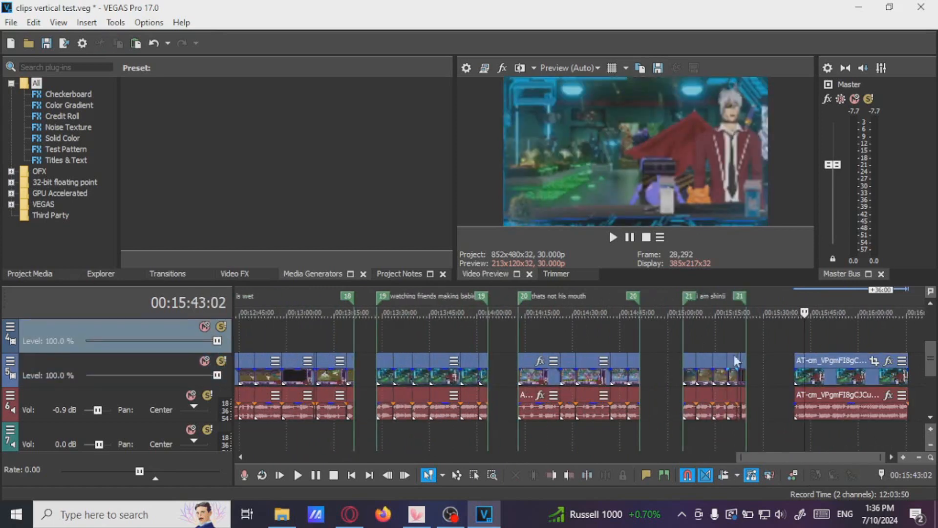
Insert a region spanning the pasted clip and name it "Test clip"
{"action": "scroll", "coordinate": [736, 360], "scroll_direction": "up", "scroll_amount": 1}
{"action": "scroll", "coordinate": [831, 458], "scroll_direction": "down", "scroll_amount": 3}
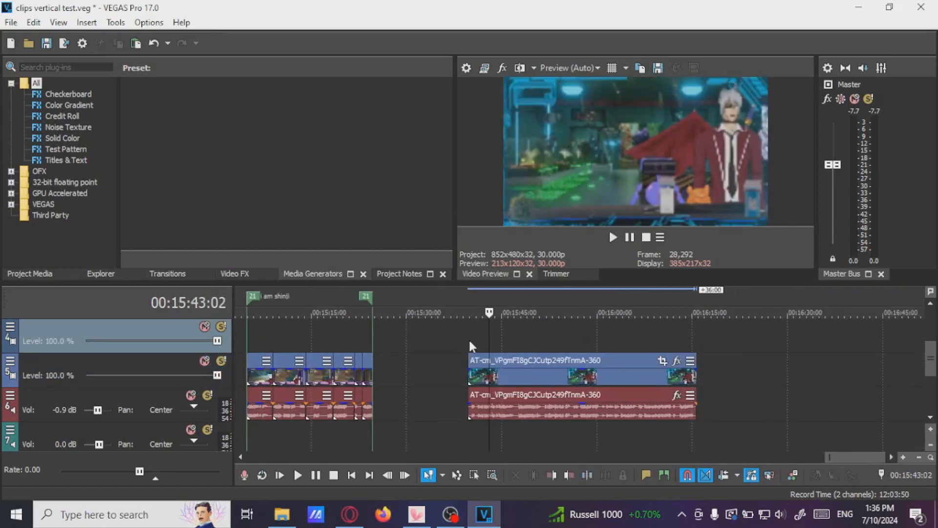
{"action": "left_click_drag", "start_coordinate": [469, 345], "coordinate": [695, 406]}
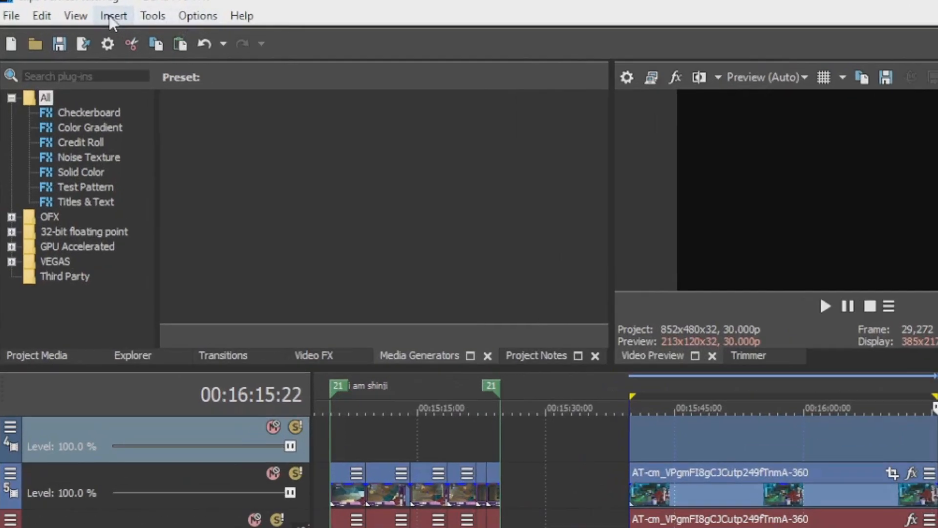
{"action": "left_click", "coordinate": [86, 22]}
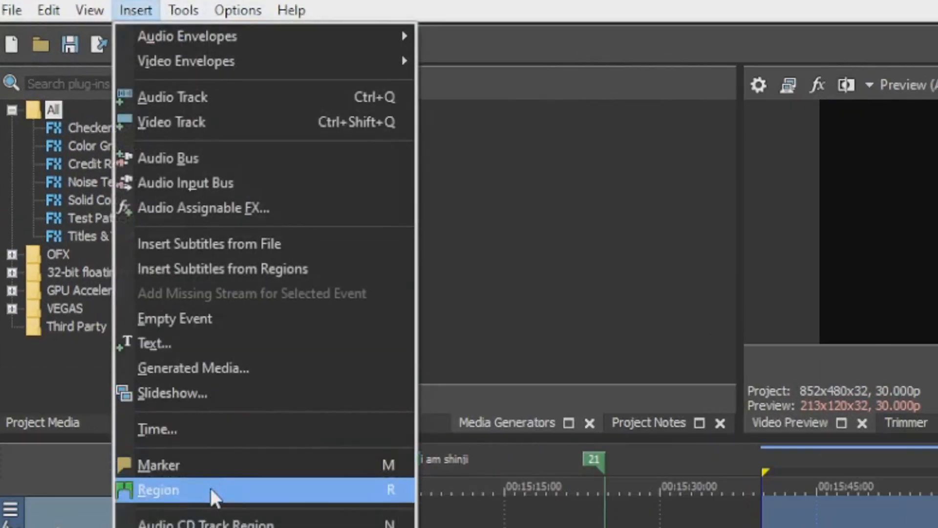
{"action": "left_click", "coordinate": [539, 355]}
{"action": "left_click_drag", "start_coordinate": [469, 341], "coordinate": [698, 352]}
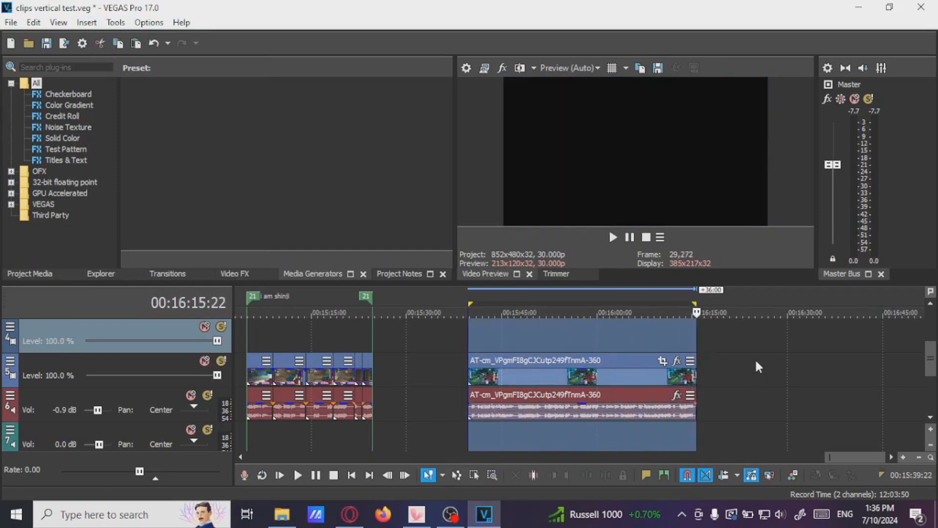
{"action": "key", "text": "r"}
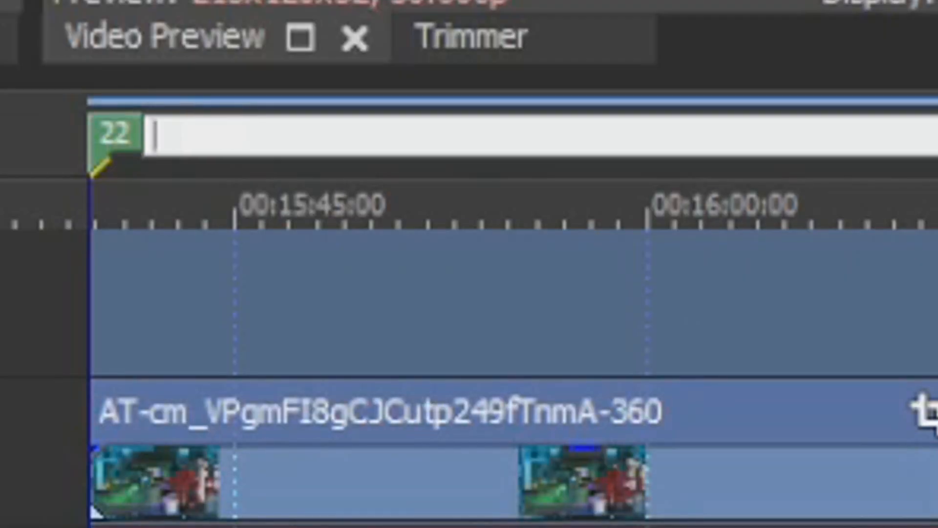
{"action": "type", "text": "Test clip"}
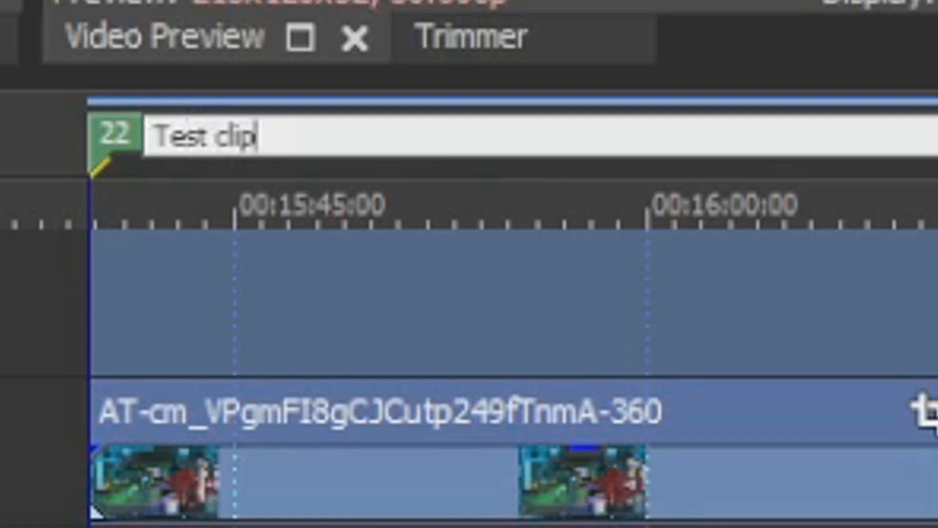
{"action": "key", "text": "Return"}
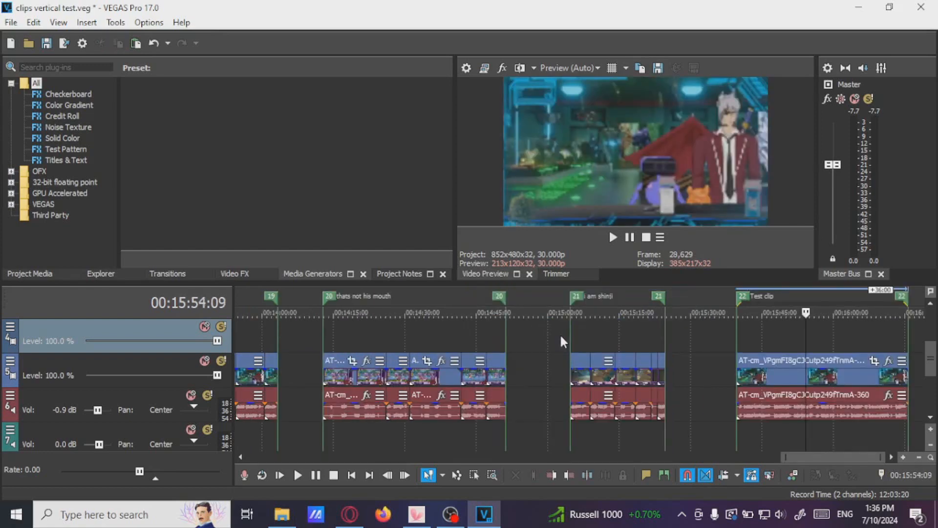
{"action": "scroll", "coordinate": [559, 334], "scroll_direction": "down", "scroll_amount": 10}
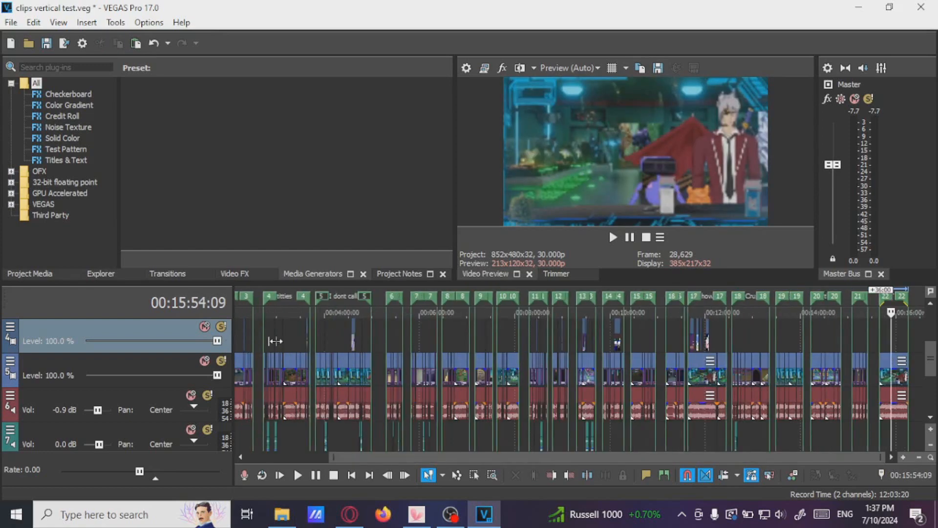
{"action": "scroll", "coordinate": [878, 325], "scroll_direction": "up", "scroll_amount": 6}
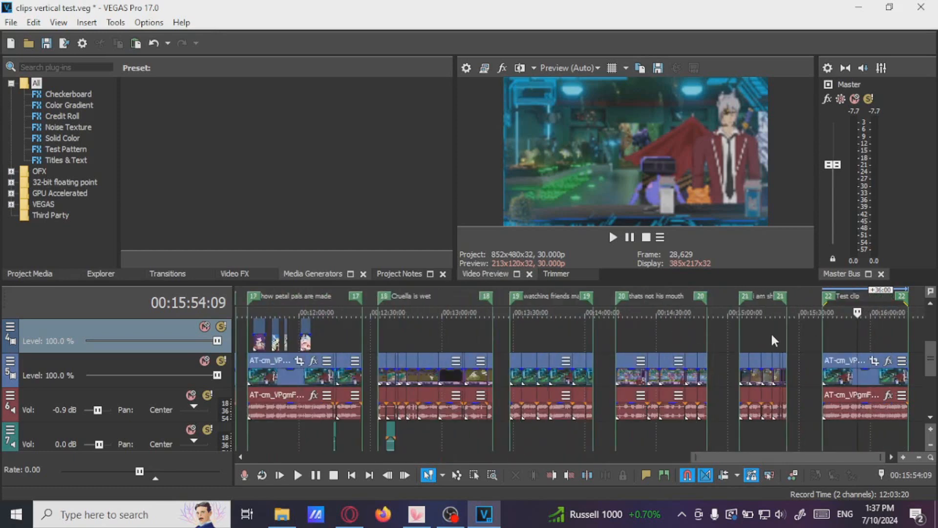
{"action": "scroll", "coordinate": [772, 340], "scroll_direction": "down", "scroll_amount": 6}
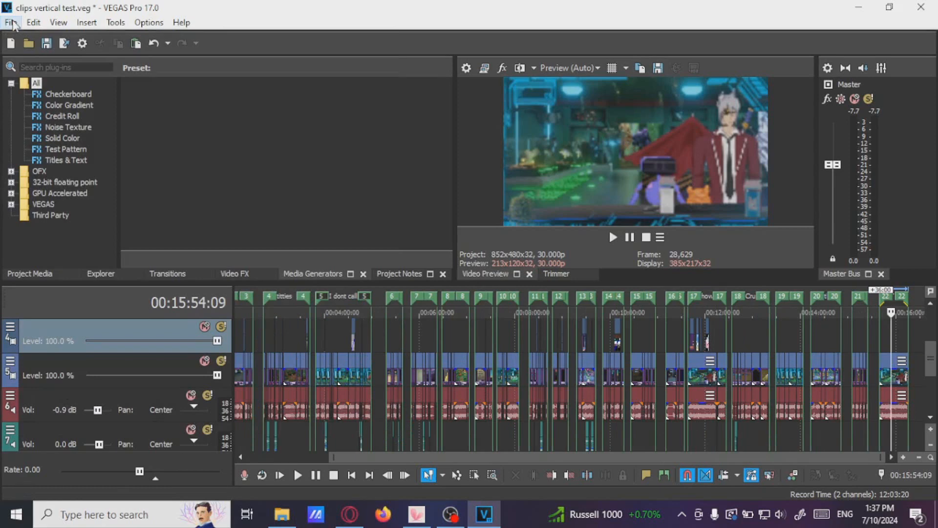
Open the Scripting submenu to examine the list of available scripts
{"action": "left_click", "coordinate": [11, 23]}
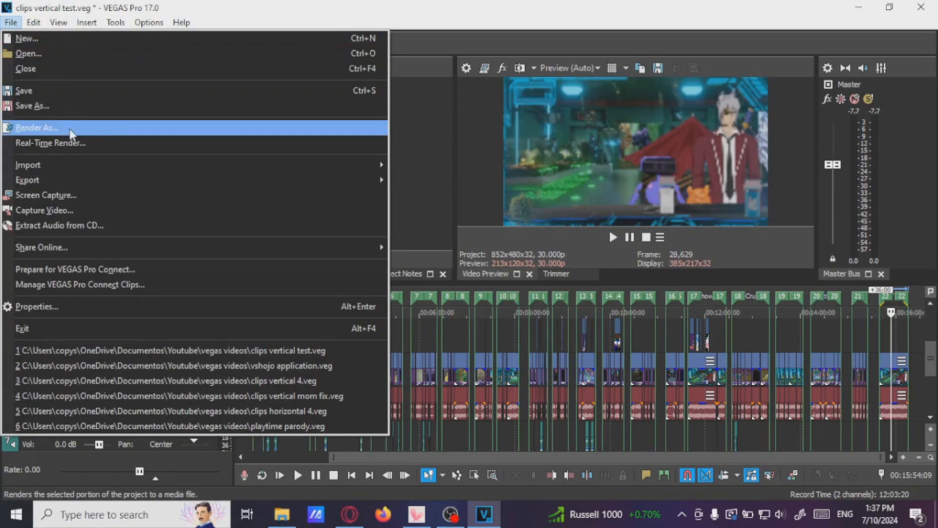
{"action": "mouse_move", "coordinate": [117, 23]}
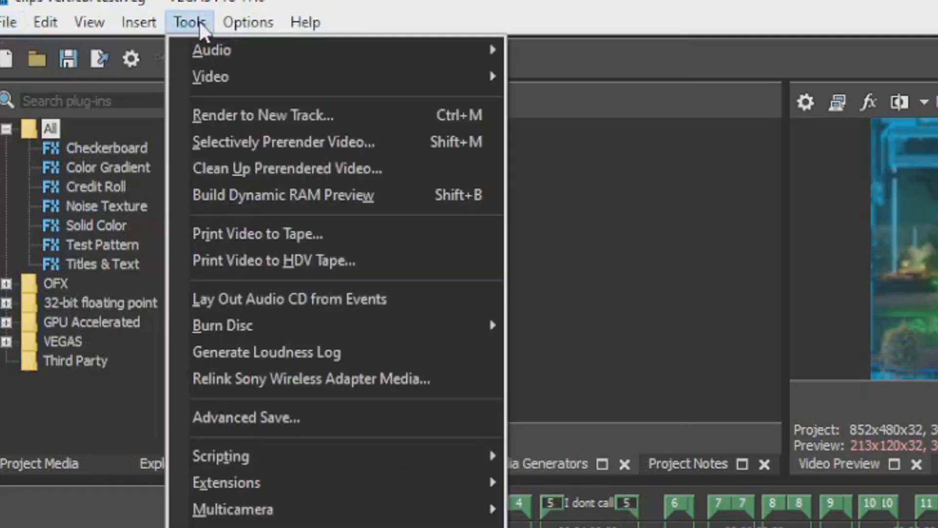
{"action": "mouse_move", "coordinate": [329, 465]}
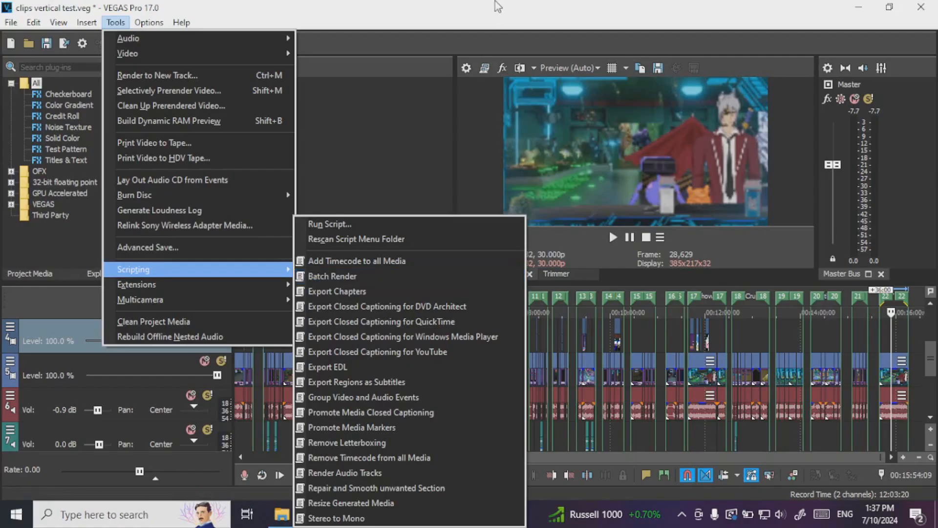
{"action": "left_click", "coordinate": [500, 29]}
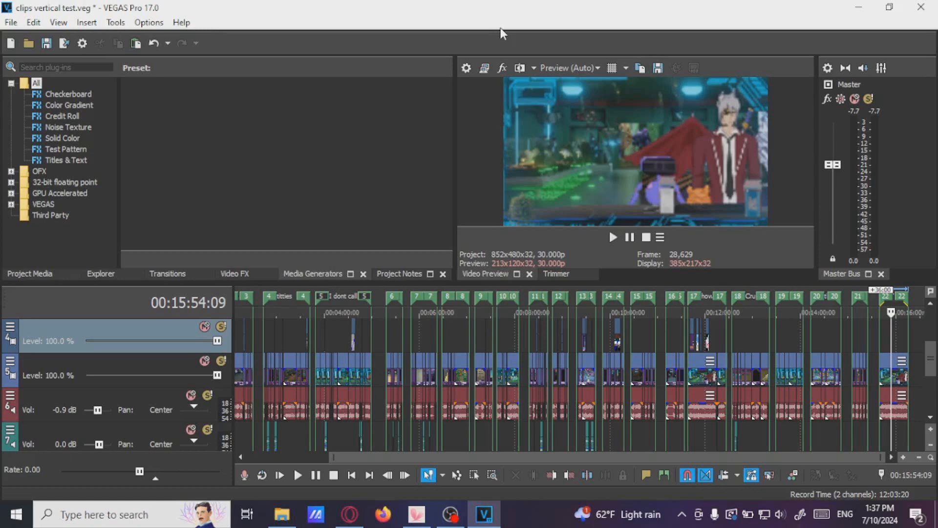
{"action": "left_click", "coordinate": [115, 23]}
{"action": "mouse_move", "coordinate": [146, 269]}
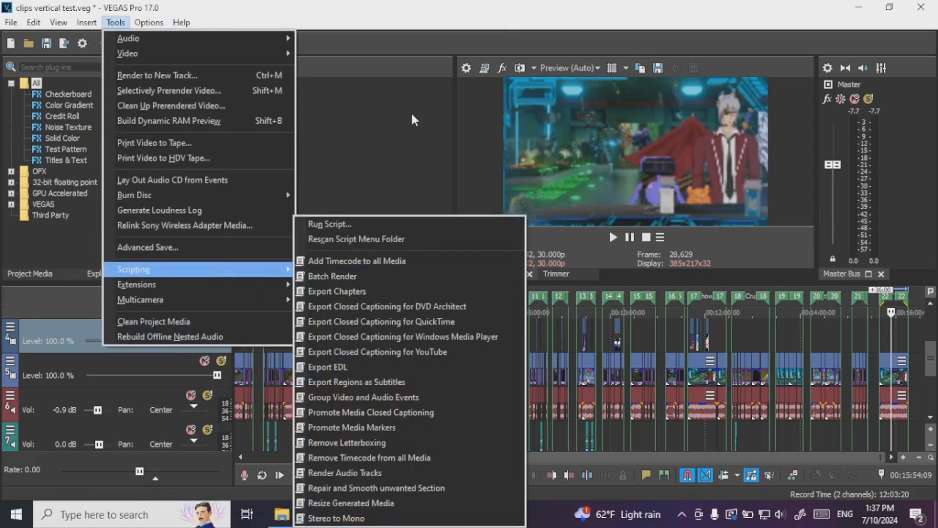
{"action": "left_click", "coordinate": [412, 28]}
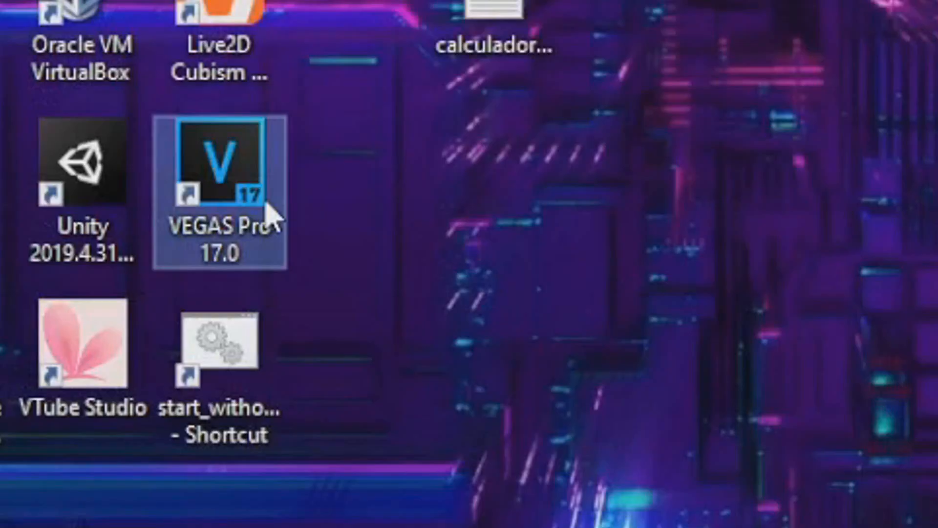
Open the file location of the VEGAS Pro 17.0 desktop shortcut through its properties
{"action": "double_click", "coordinate": [248, 184]}
{"action": "right_click", "coordinate": [220, 220]}
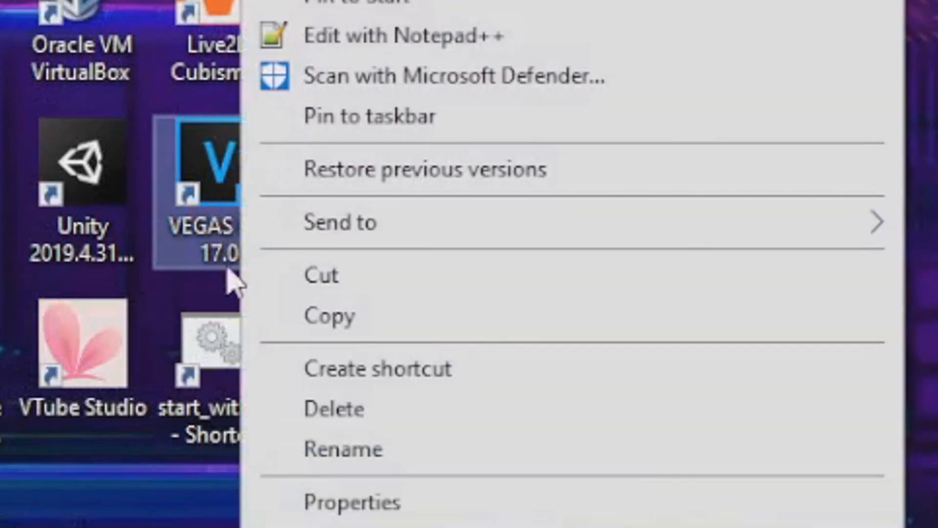
{"action": "left_click", "coordinate": [388, 505]}
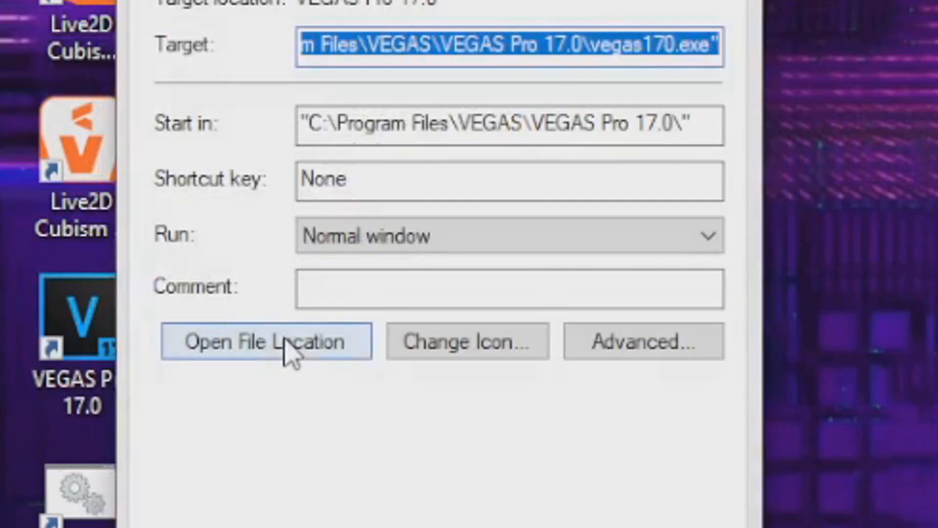
{"action": "left_click", "coordinate": [289, 347]}
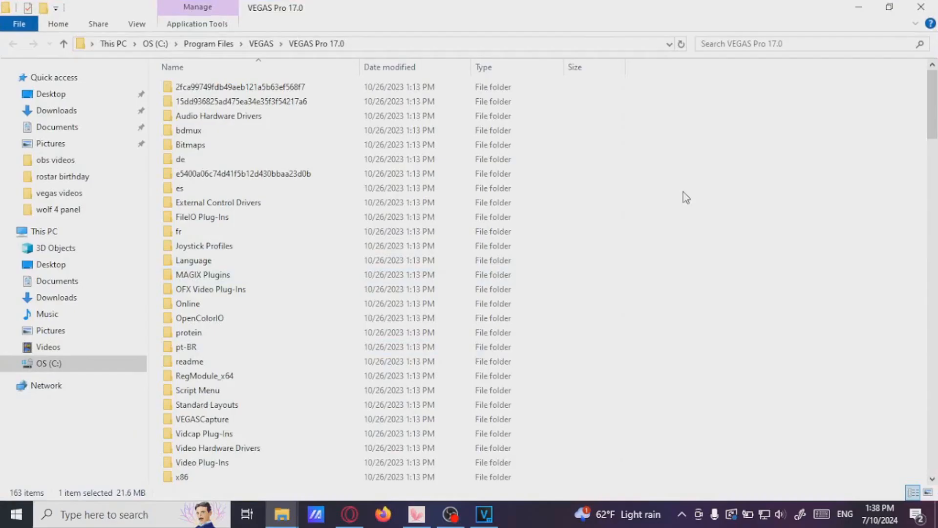
Open the Script Menu folder inside the VEGAS Pro 17.0 installation folder
{"action": "scroll", "coordinate": [686, 197], "scroll_direction": "down", "scroll_amount": 10}
{"action": "scroll", "coordinate": [686, 198], "scroll_direction": "up", "scroll_amount": 10}
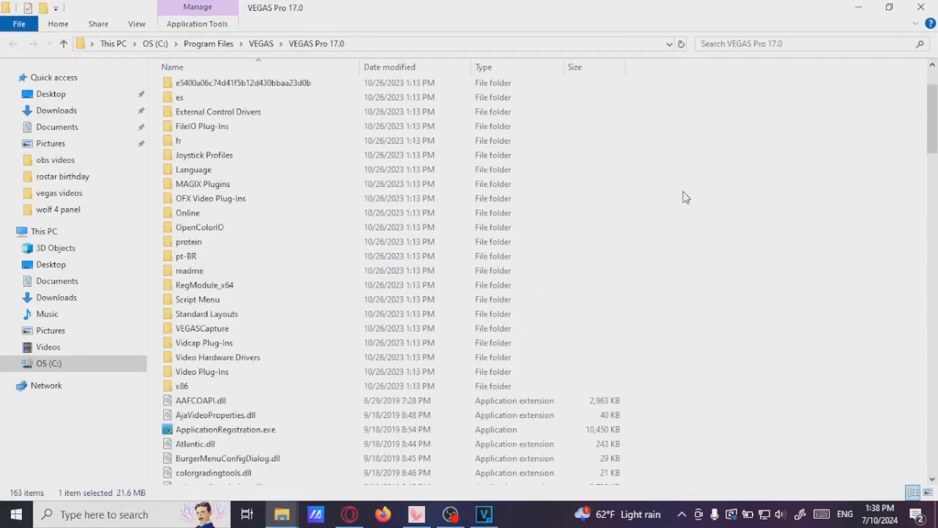
{"action": "scroll", "coordinate": [686, 197], "scroll_direction": "down", "scroll_amount": 4}
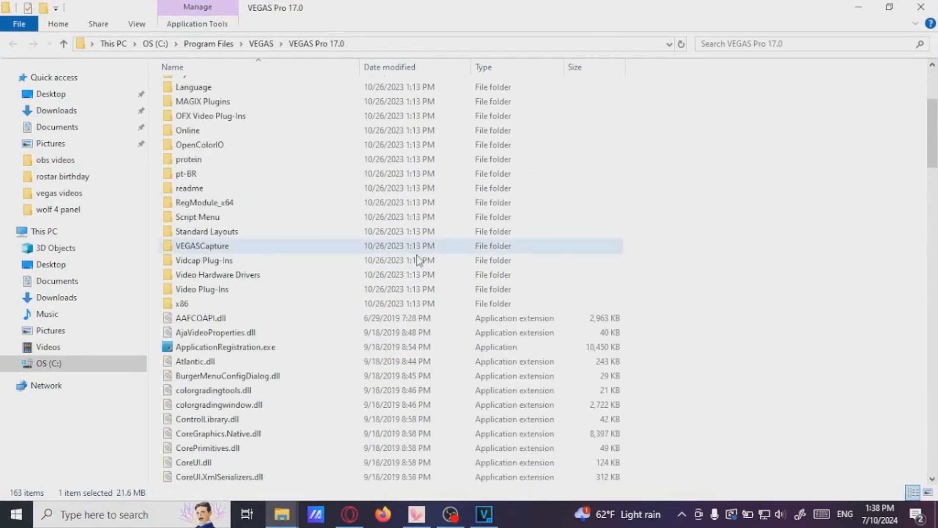
{"action": "left_click", "coordinate": [204, 219]}
{"action": "double_click", "coordinate": [204, 219]}
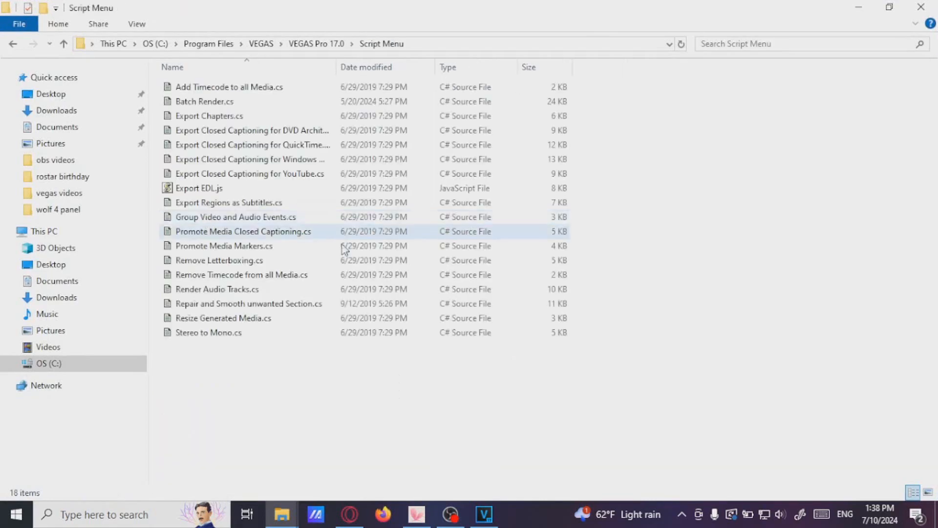
Open Batch Render.cs with Notepad
{"action": "left_click", "coordinate": [205, 103]}
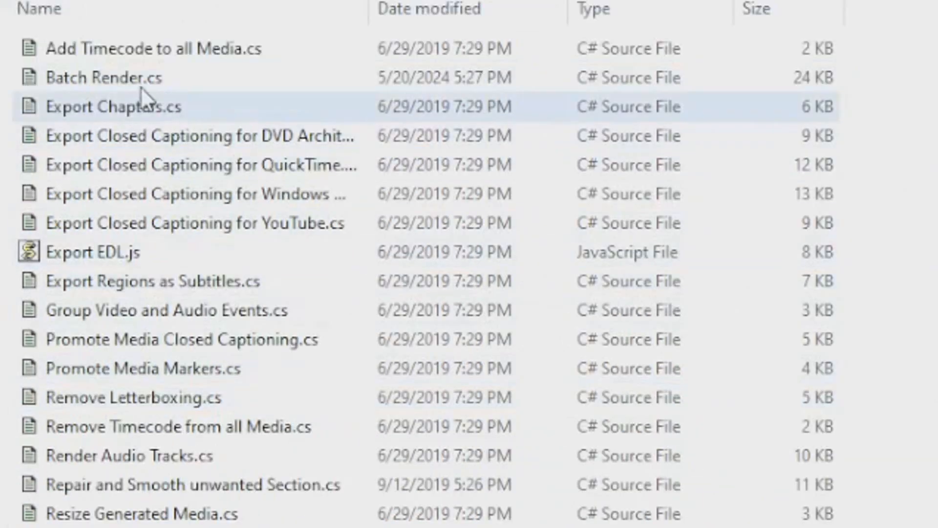
{"action": "left_click", "coordinate": [169, 148]}
{"action": "right_click", "coordinate": [101, 83]}
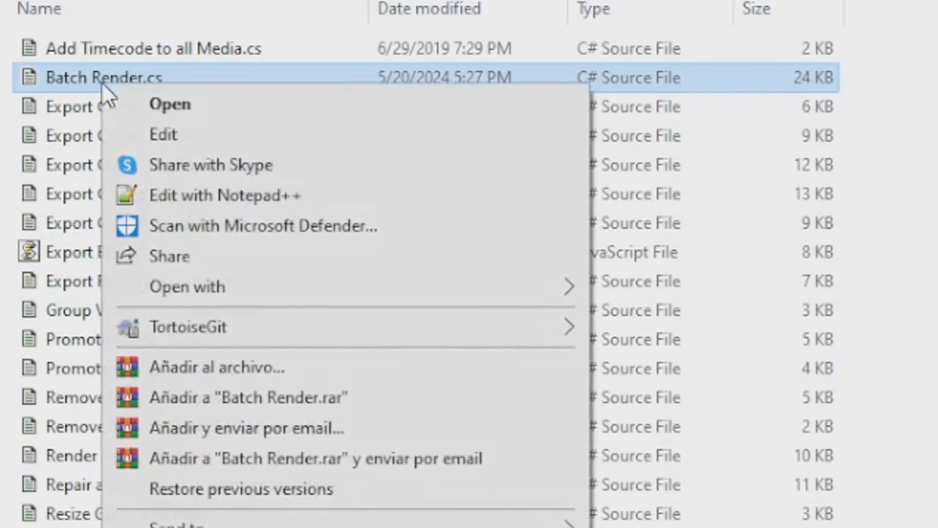
{"action": "mouse_move", "coordinate": [338, 292]}
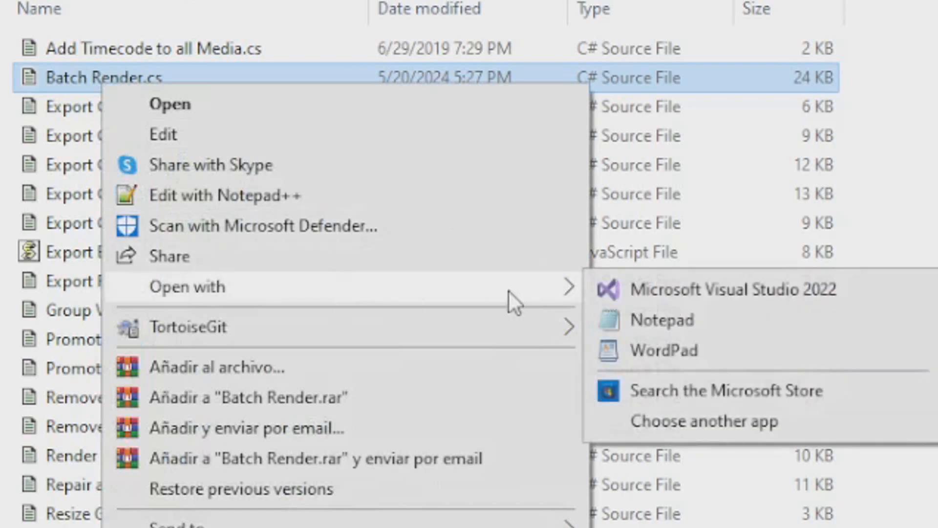
{"action": "left_click", "coordinate": [621, 321]}
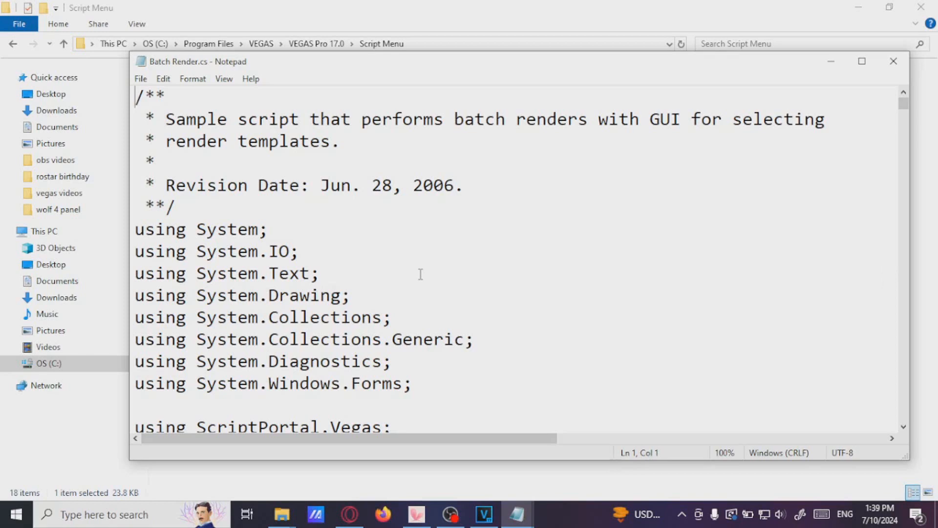
Search the copied Batch Render script for regionFilename
{"action": "scroll", "coordinate": [420, 274], "scroll_direction": "down", "scroll_amount": 6}
{"action": "key", "text": "ctrl+f"}
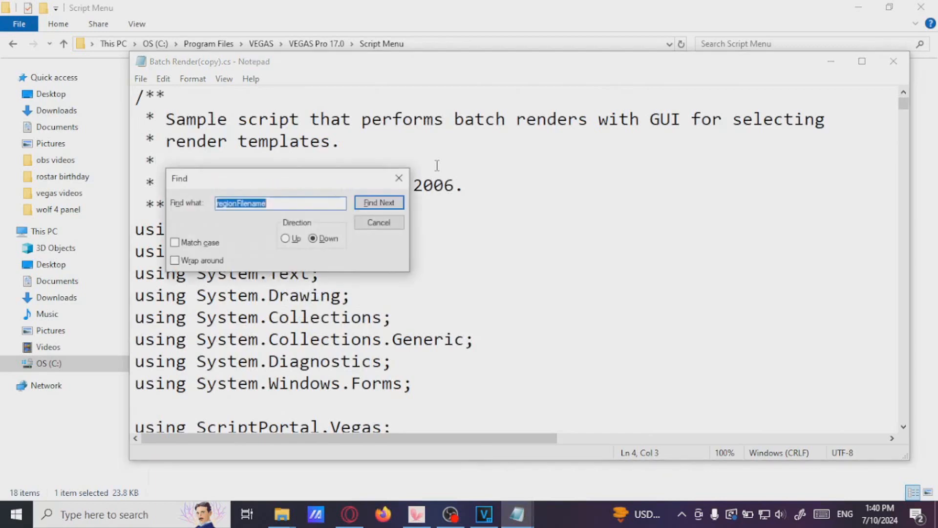
{"action": "left_click", "coordinate": [379, 222]}
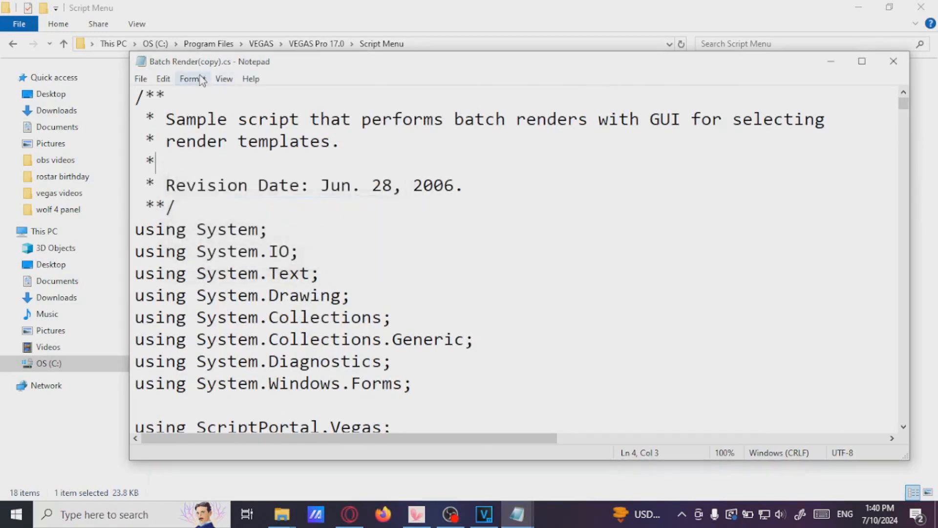
{"action": "left_click", "coordinate": [224, 79]}
{"action": "mouse_move", "coordinate": [194, 85]}
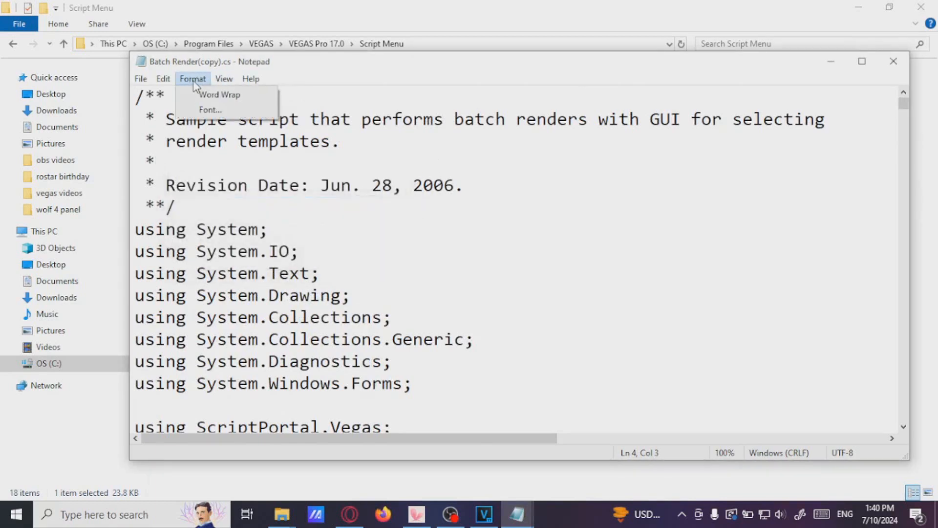
{"action": "mouse_move", "coordinate": [163, 79]}
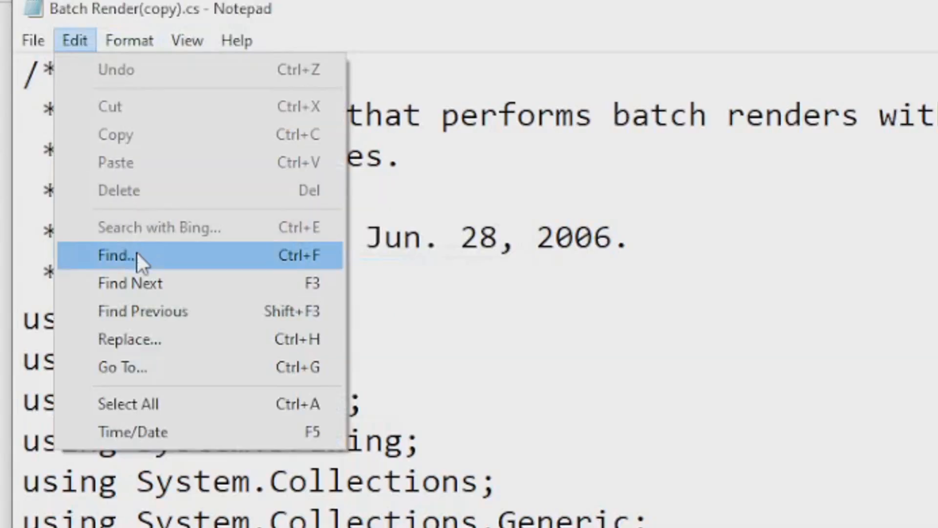
{"action": "left_click", "coordinate": [137, 253]}
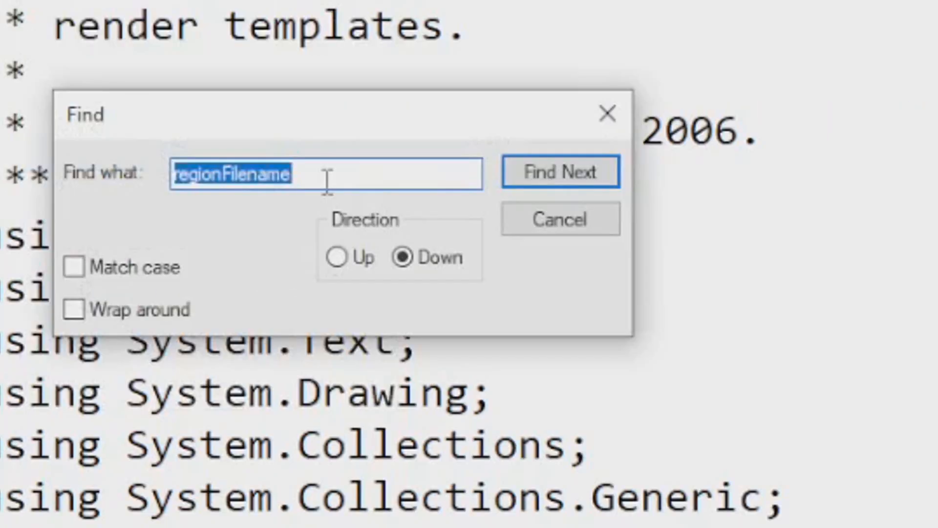
{"action": "left_click", "coordinate": [570, 183]}
{"action": "left_click", "coordinate": [611, 115]}
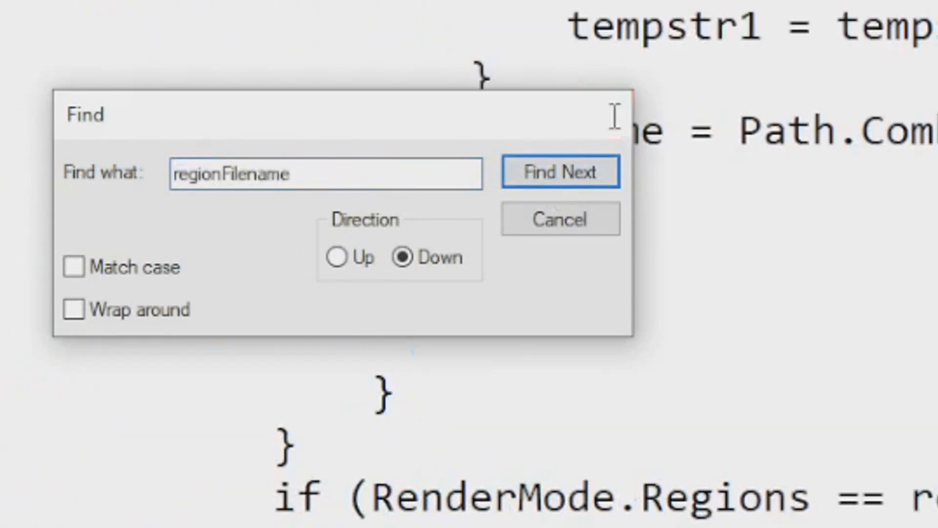
Highlight the String.Format expression and its filename and regionIndex arguments that build regionFilename
{"action": "left_click_drag", "start_coordinate": [388, 503], "coordinate": [493, 501]}
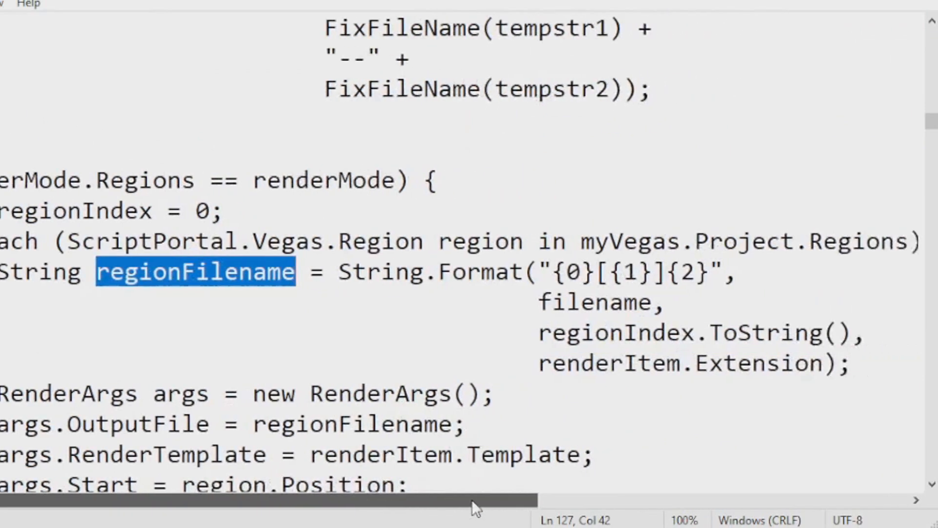
{"action": "scroll", "coordinate": [373, 391], "scroll_direction": "down", "scroll_amount": 1}
{"action": "scroll", "coordinate": [372, 391], "scroll_direction": "down", "scroll_amount": 1}
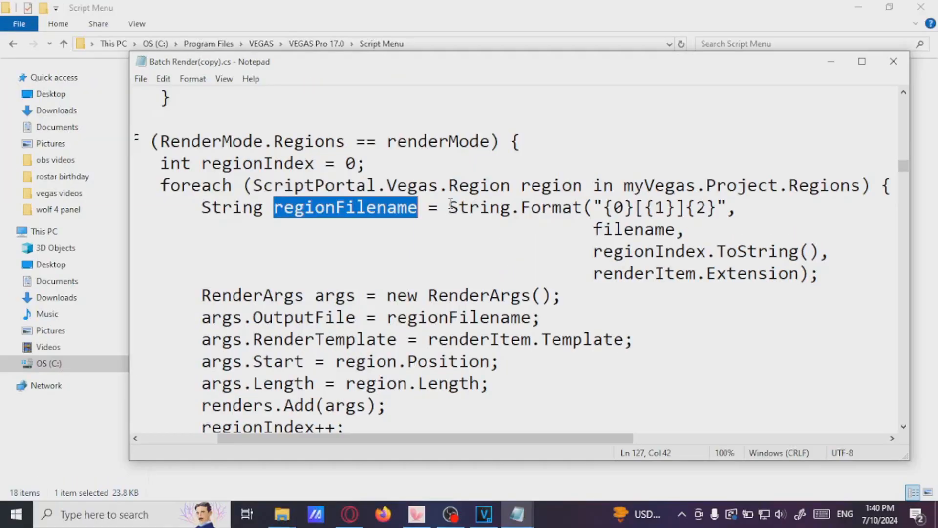
{"action": "left_click_drag", "start_coordinate": [304, 181], "coordinate": [763, 193]}
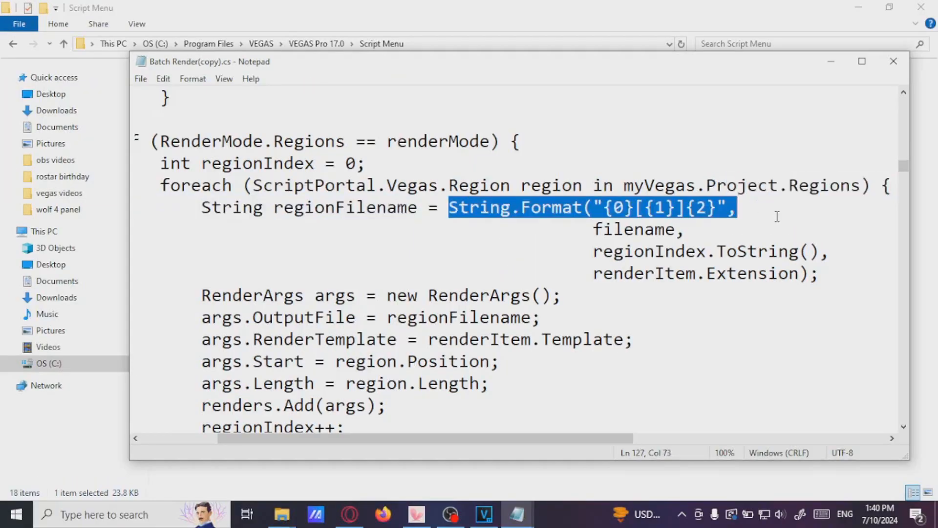
{"action": "left_click", "coordinate": [689, 226]}
{"action": "left_click_drag", "start_coordinate": [594, 230], "coordinate": [833, 253]}
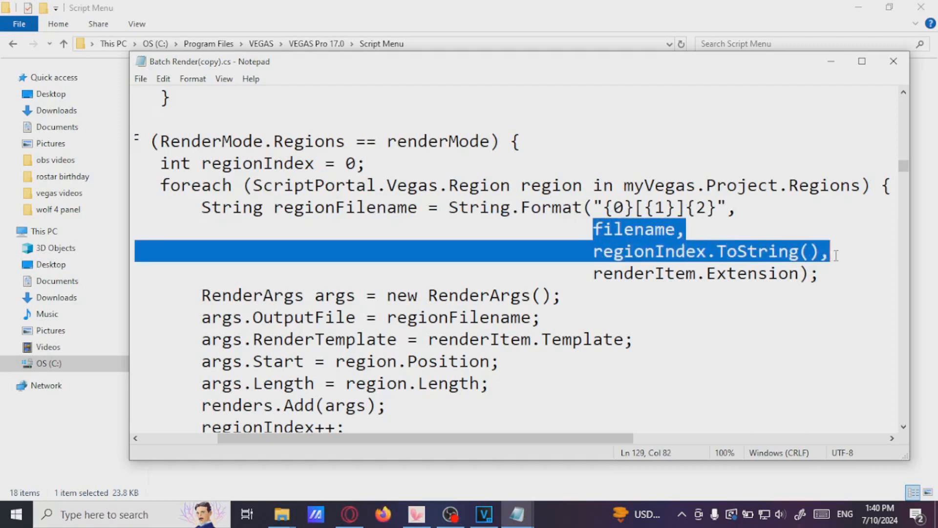
{"action": "left_click", "coordinate": [808, 221]}
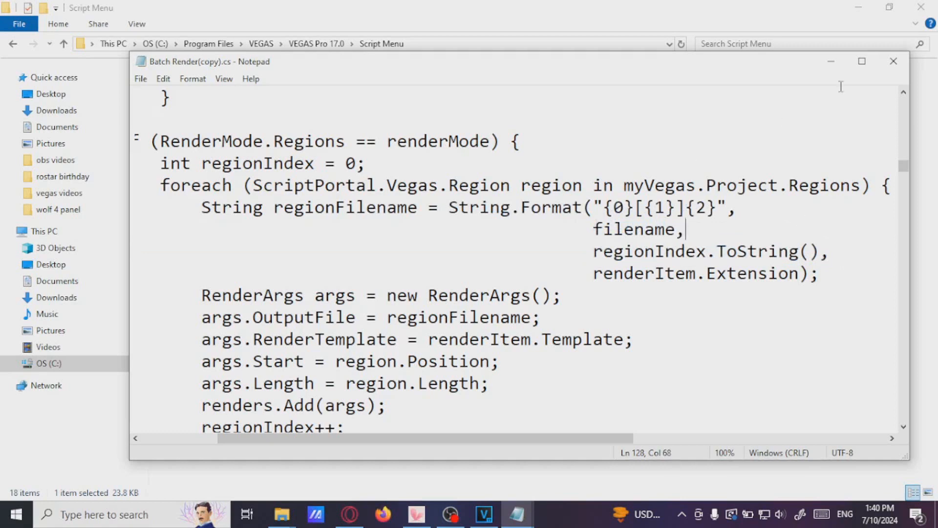
Switch to the original Batch Render.cs and highlight its Path.Combine expression for regionFilename
{"action": "left_click", "coordinate": [831, 61]}
{"action": "mouse_move", "coordinate": [517, 514]}
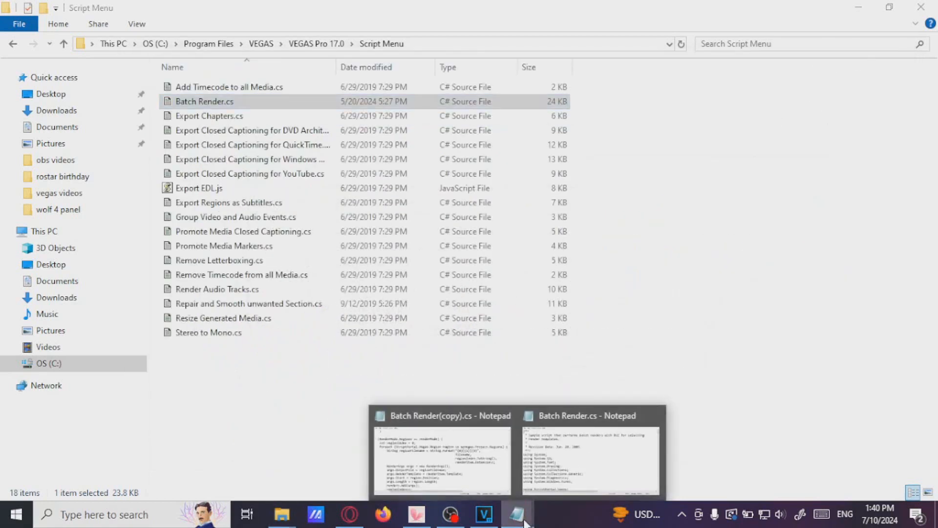
{"action": "left_click", "coordinate": [578, 439]}
{"action": "left_click_drag", "start_coordinate": [578, 440], "coordinate": [652, 440]}
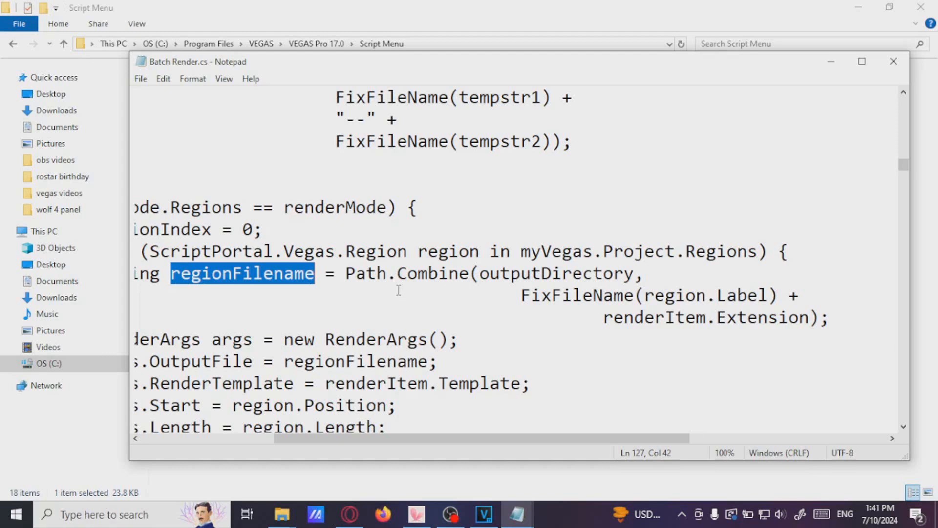
{"action": "left_click_drag", "start_coordinate": [344, 273], "coordinate": [860, 320]}
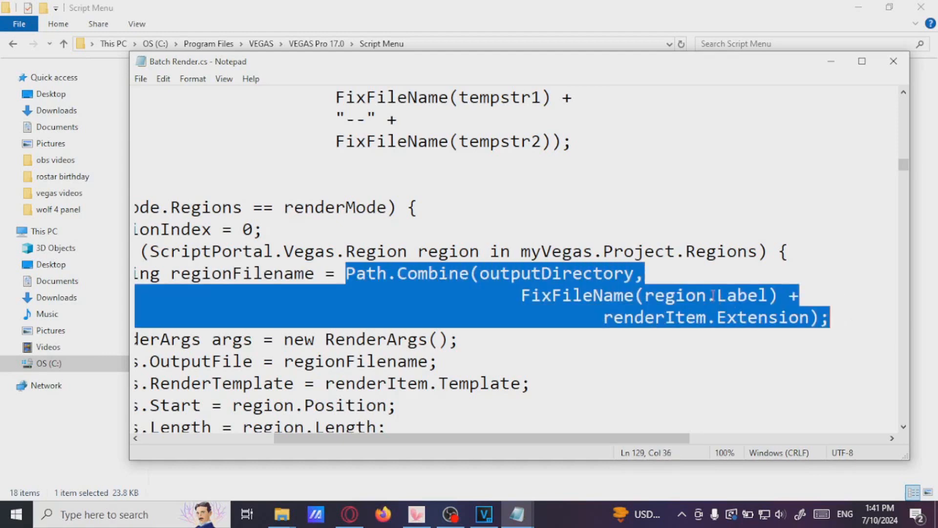
{"action": "left_click", "coordinate": [688, 276]}
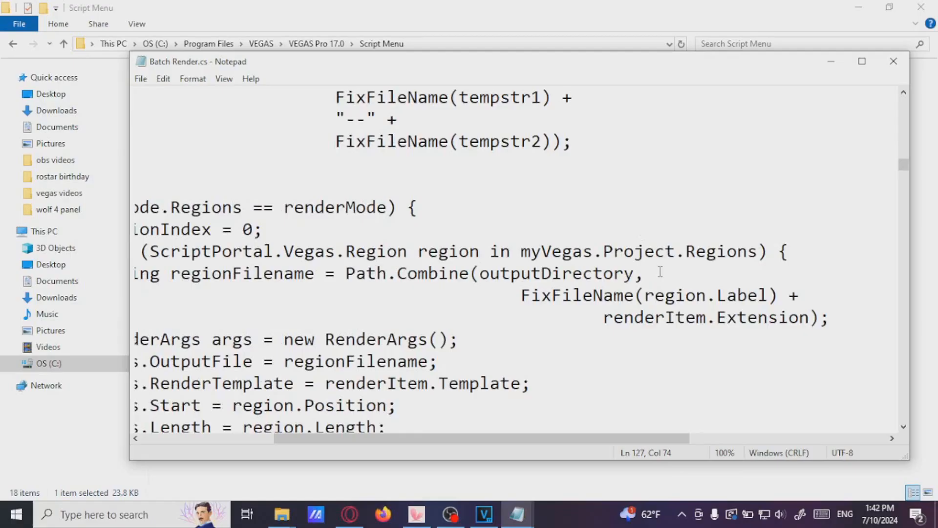
Highlight outputDirectory, region.Label and renderItem.Extension in the expression, then close Notepad
{"action": "left_click_drag", "start_coordinate": [345, 273], "coordinate": [855, 320]}
{"action": "left_click", "coordinate": [488, 287]}
{"action": "left_click", "coordinate": [650, 273]}
{"action": "left_click_drag", "start_coordinate": [480, 274], "coordinate": [636, 270]}
{"action": "left_click", "coordinate": [655, 275]}
{"action": "left_click_drag", "start_coordinate": [643, 293], "coordinate": [767, 287]}
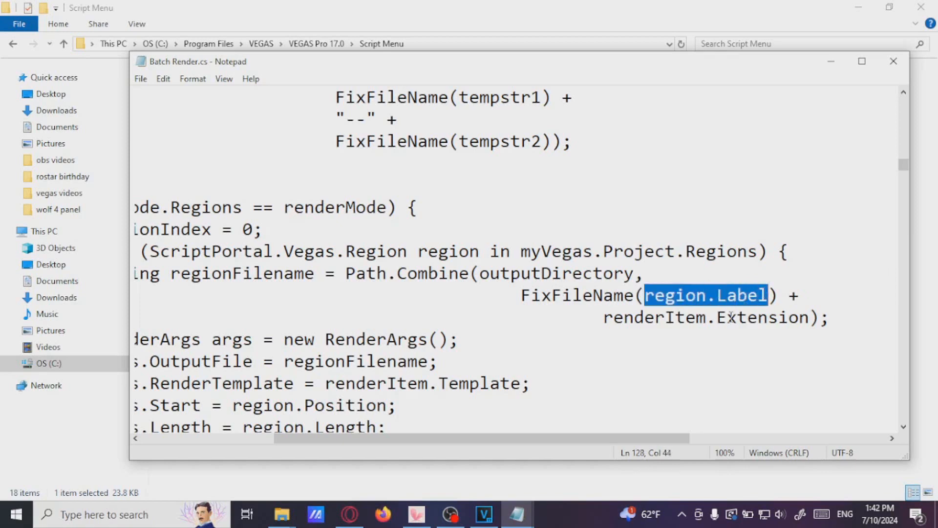
{"action": "left_click_drag", "start_coordinate": [726, 318], "coordinate": [813, 318]}
{"action": "left_click", "coordinate": [740, 274]}
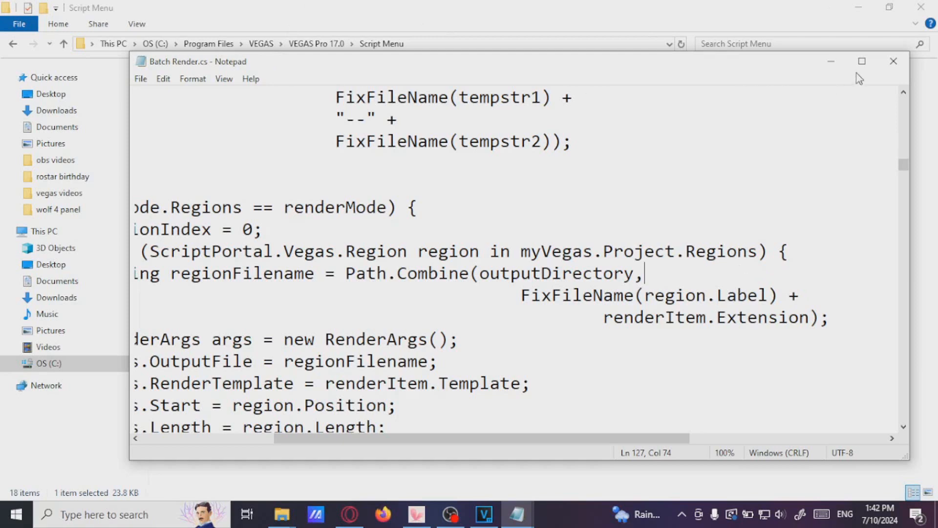
{"action": "left_click", "coordinate": [892, 63]}
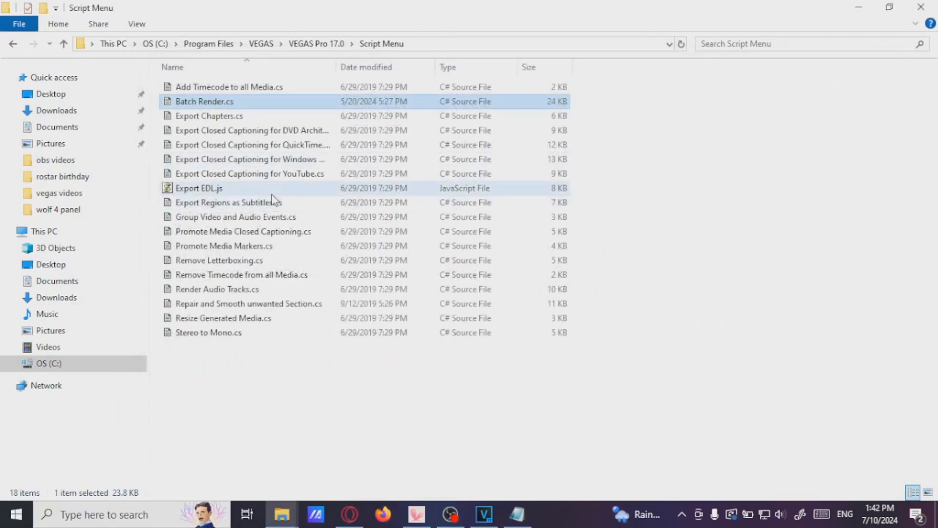
Copy the Batch Render.cs file
{"action": "right_click", "coordinate": [211, 100]}
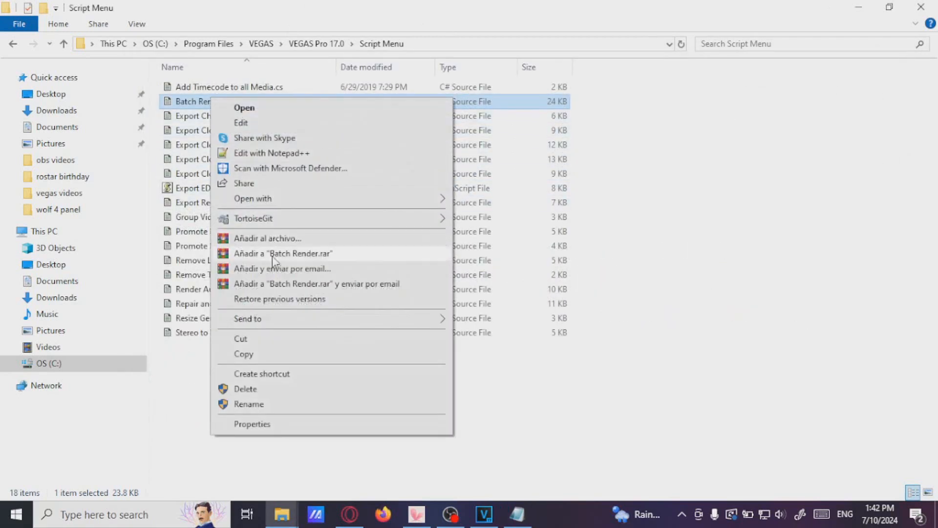
{"action": "left_click", "coordinate": [262, 355]}
{"action": "left_click", "coordinate": [303, 394]}
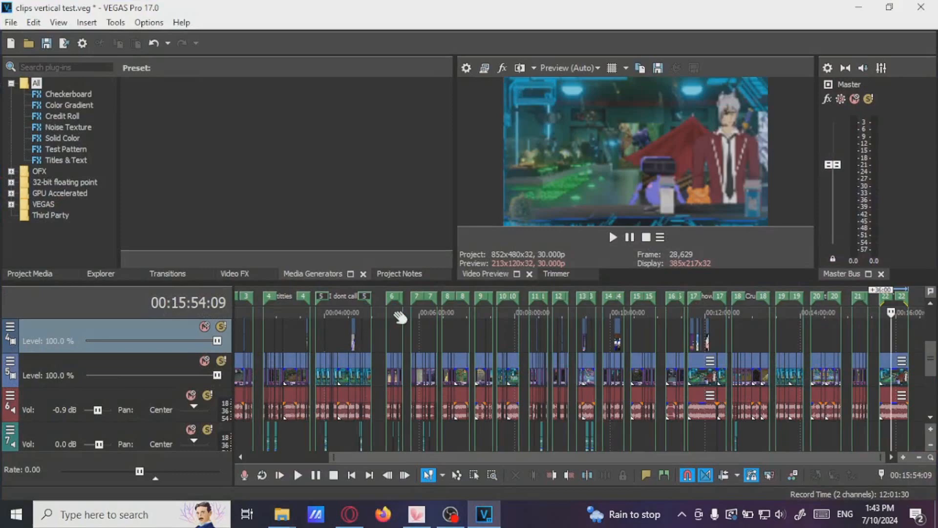
Run the Batch Render script from the project's scripting tools
{"action": "left_click", "coordinate": [392, 328]}
{"action": "scroll", "coordinate": [437, 328], "scroll_direction": "up", "scroll_amount": 5}
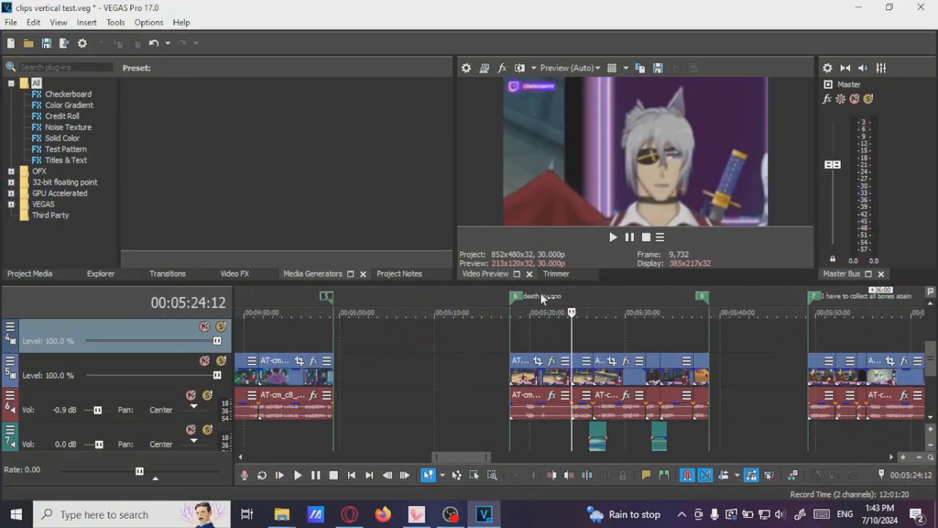
{"action": "scroll", "coordinate": [591, 342], "scroll_direction": "down", "scroll_amount": 8}
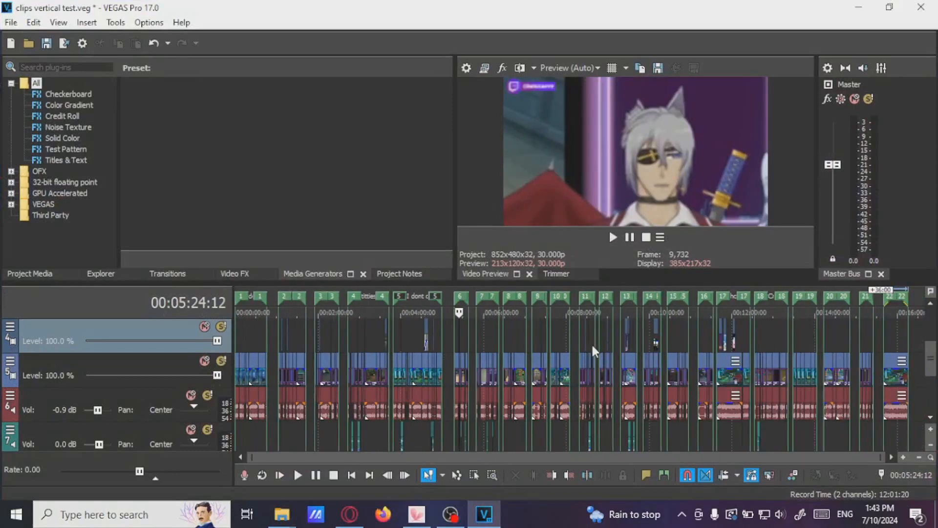
{"action": "left_click", "coordinate": [115, 24]}
{"action": "mouse_move", "coordinate": [233, 268]}
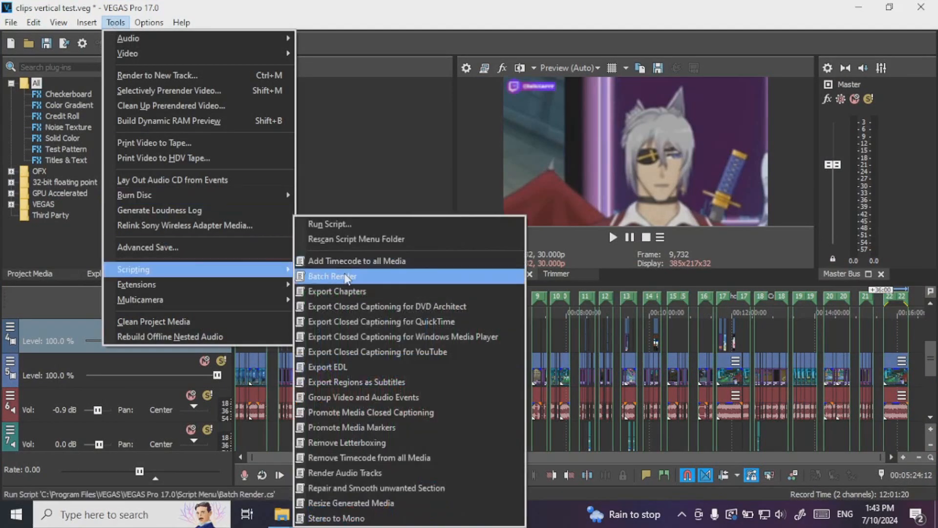
{"action": "left_click", "coordinate": [344, 274]}
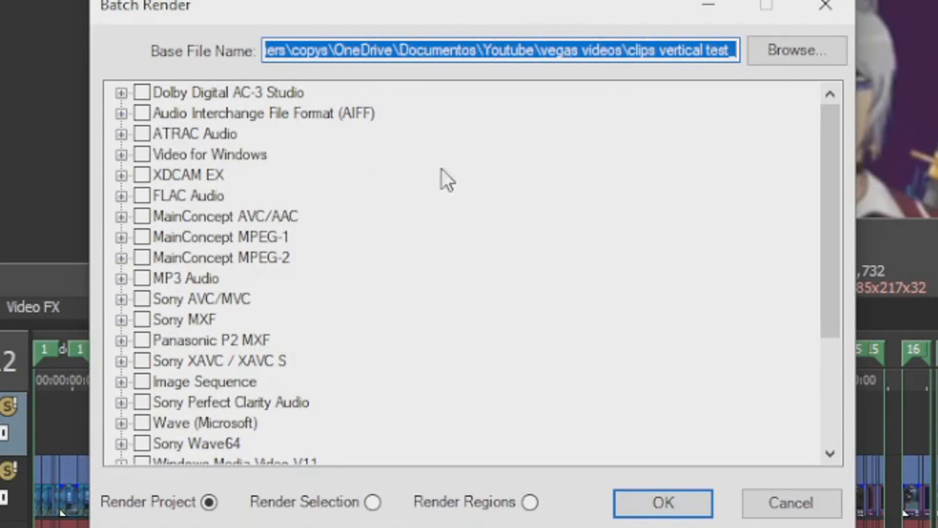
Check the YT video wmv template under Windows Media Video V11 and confirm the Batch Render dialog
{"action": "scroll", "coordinate": [442, 169], "scroll_direction": "down", "scroll_amount": 3}
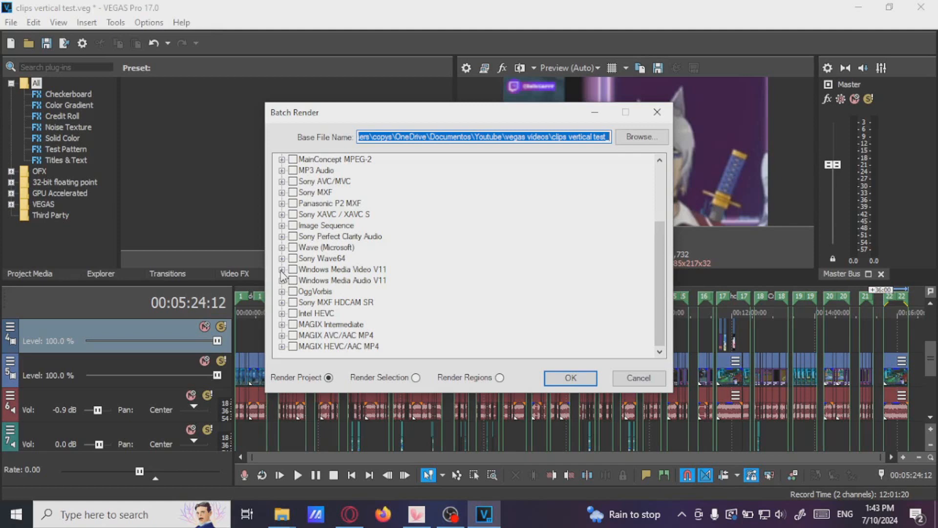
{"action": "left_click", "coordinate": [282, 269]}
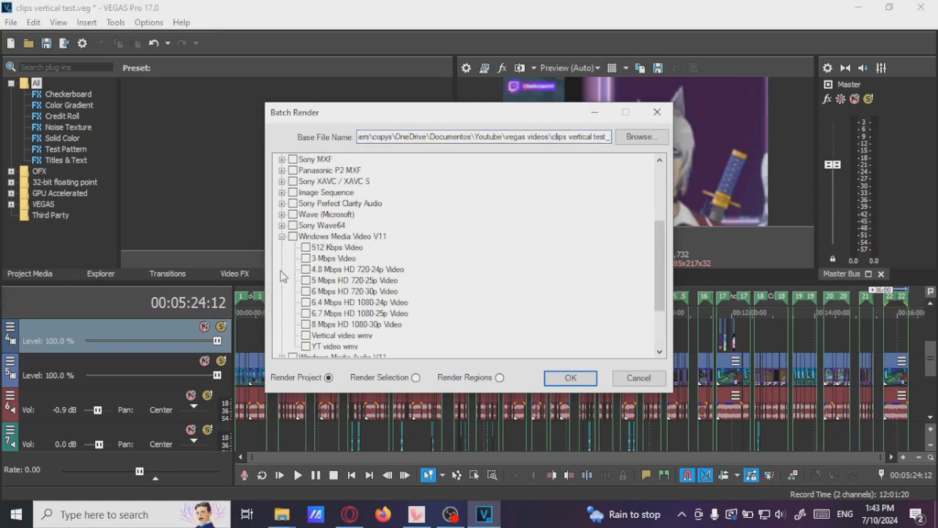
{"action": "scroll", "coordinate": [428, 263], "scroll_direction": "down", "scroll_amount": 1}
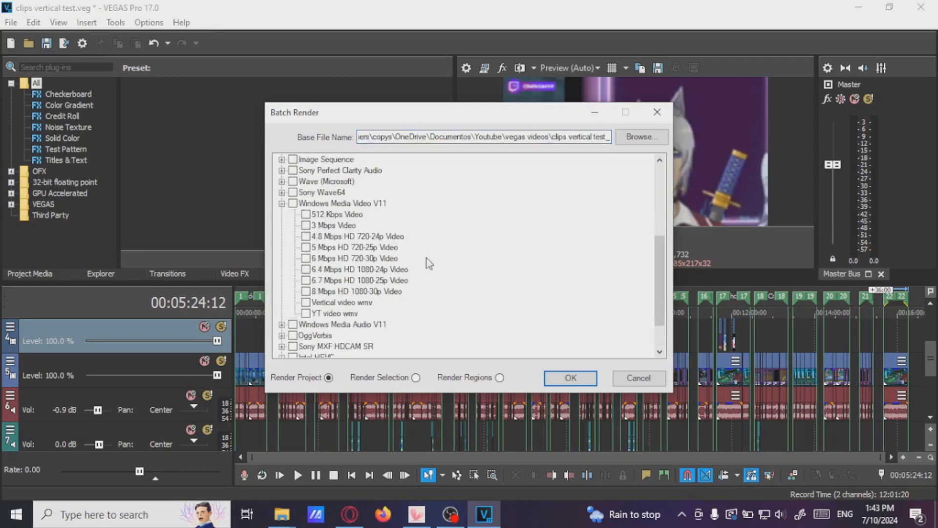
{"action": "left_click", "coordinate": [333, 314]}
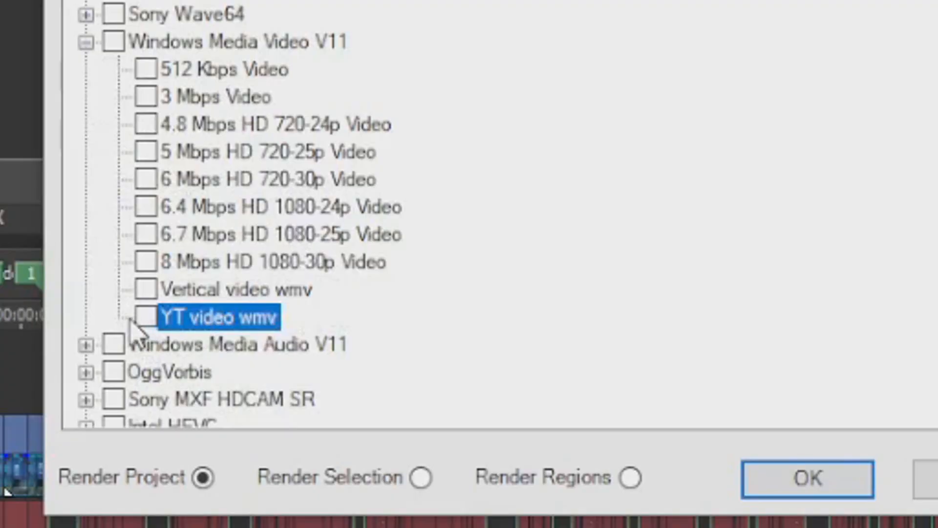
{"action": "left_click", "coordinate": [305, 314]}
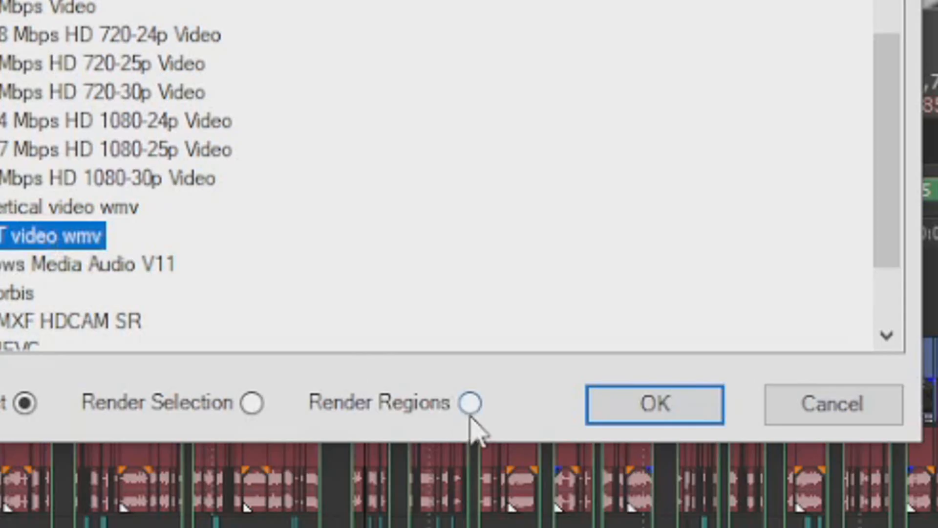
{"action": "left_click", "coordinate": [470, 404]}
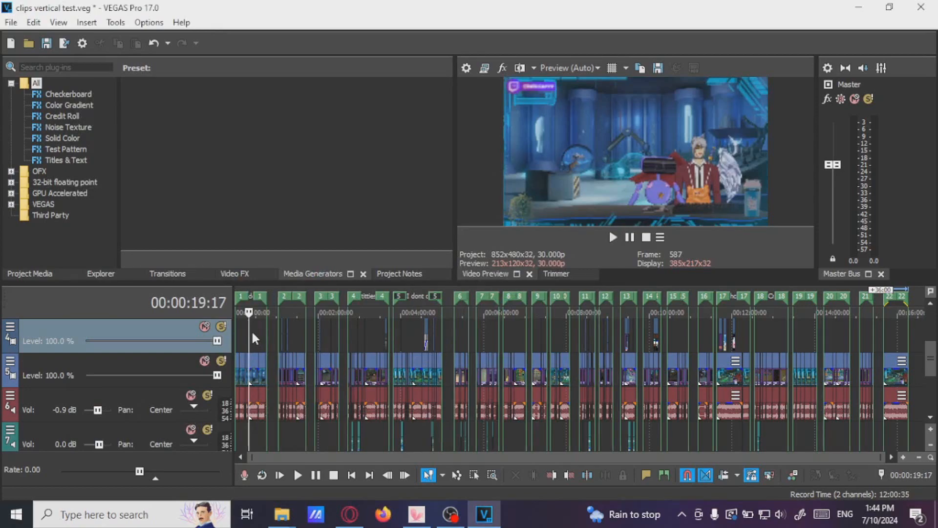
Save the project under the new name clips vertical test tutorial project.veg
{"action": "scroll", "coordinate": [251, 330], "scroll_direction": "up", "scroll_amount": 8}
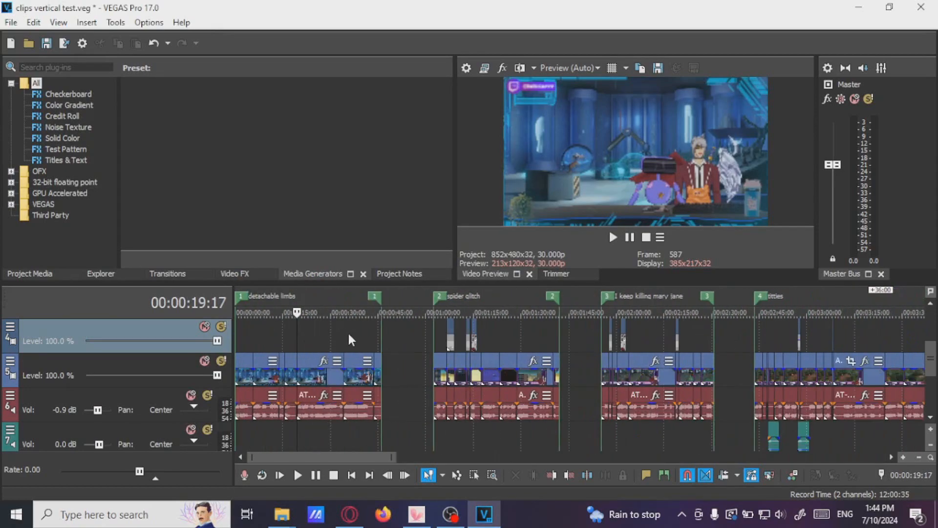
{"action": "left_click", "coordinate": [349, 345]}
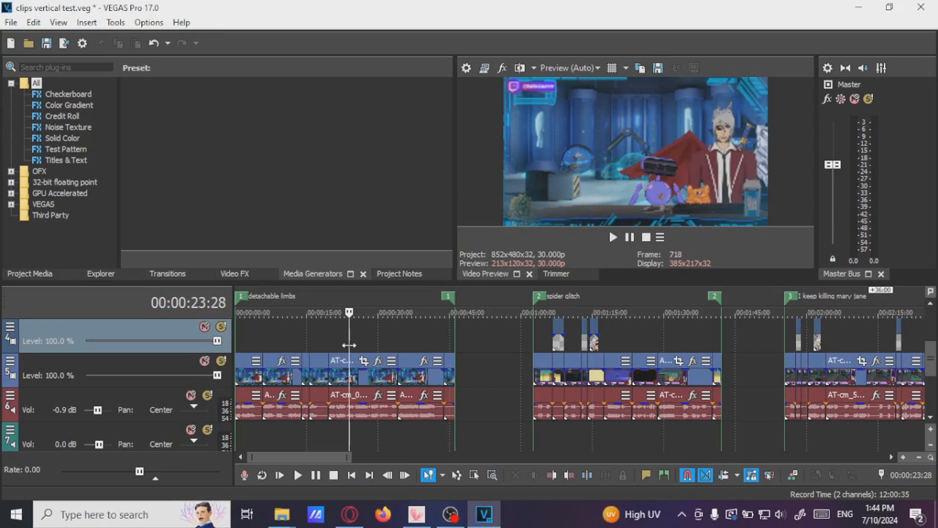
{"action": "scroll", "coordinate": [348, 345], "scroll_direction": "down", "scroll_amount": 10}
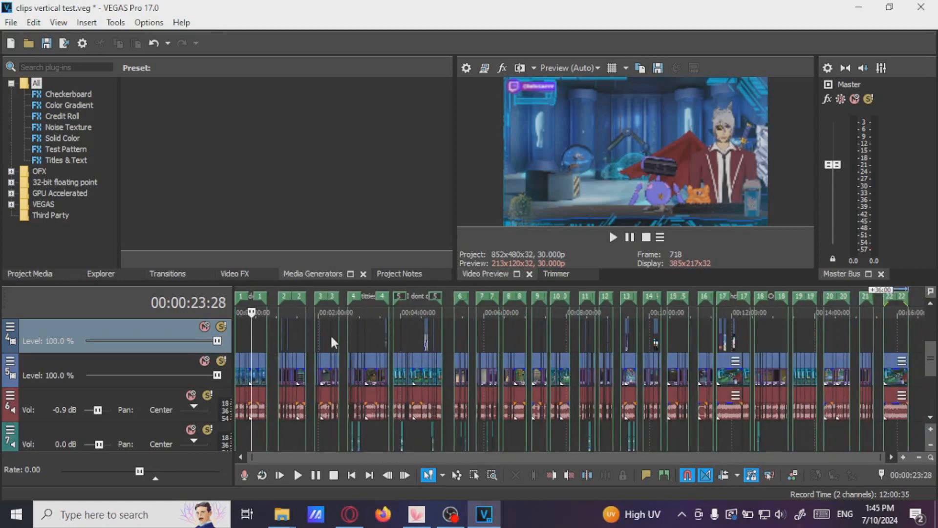
{"action": "left_click", "coordinate": [11, 23]}
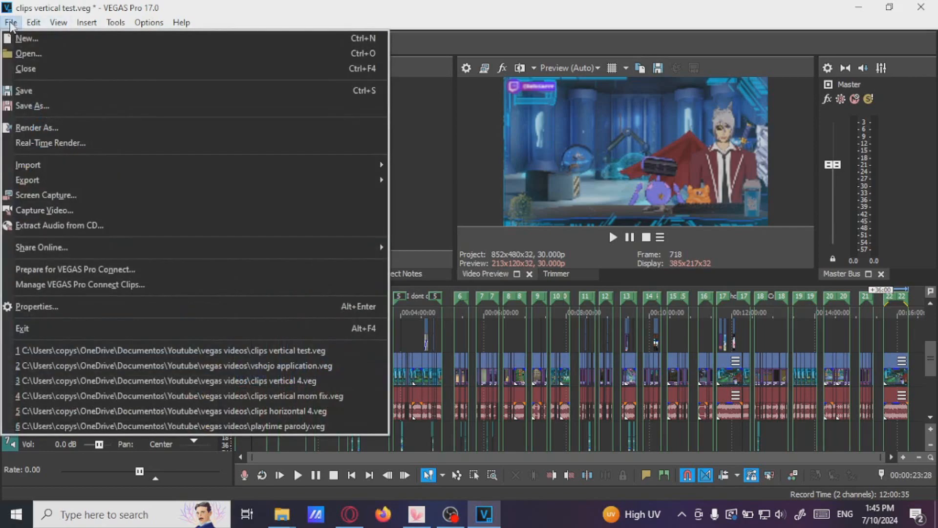
{"action": "left_click", "coordinate": [38, 106]}
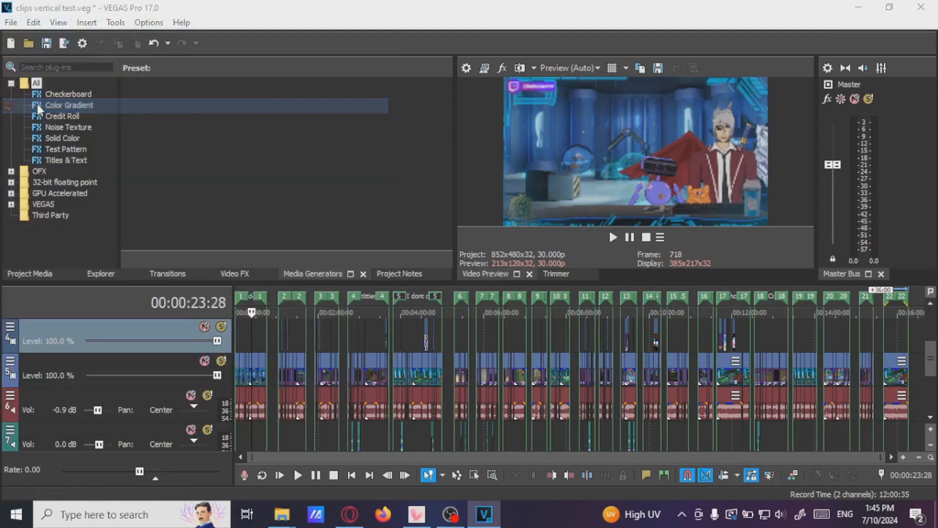
{"action": "left_click", "coordinate": [468, 317]}
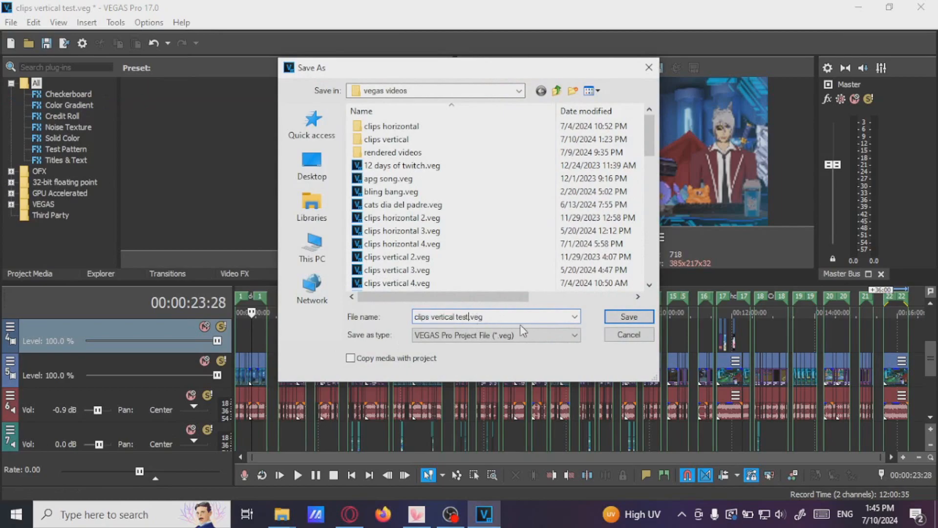
{"action": "type", "text": "tutorial project"}
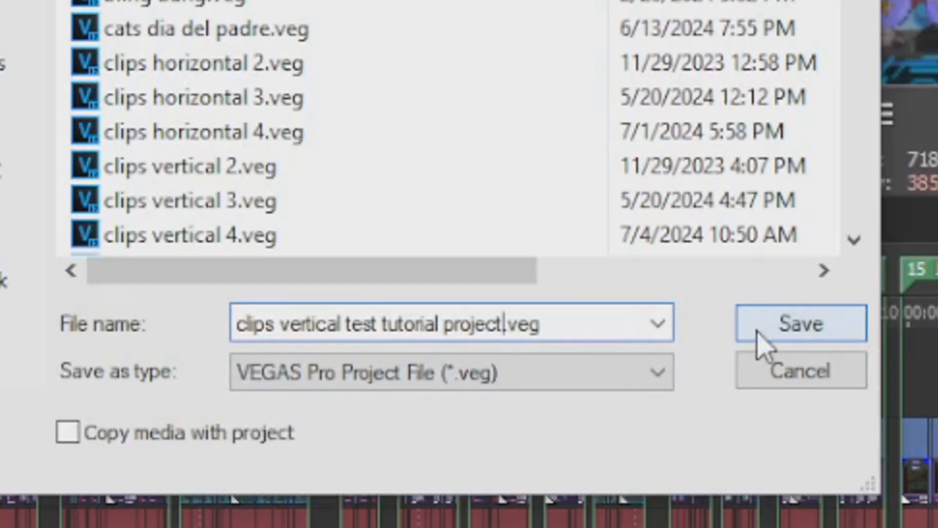
{"action": "left_click", "coordinate": [758, 335]}
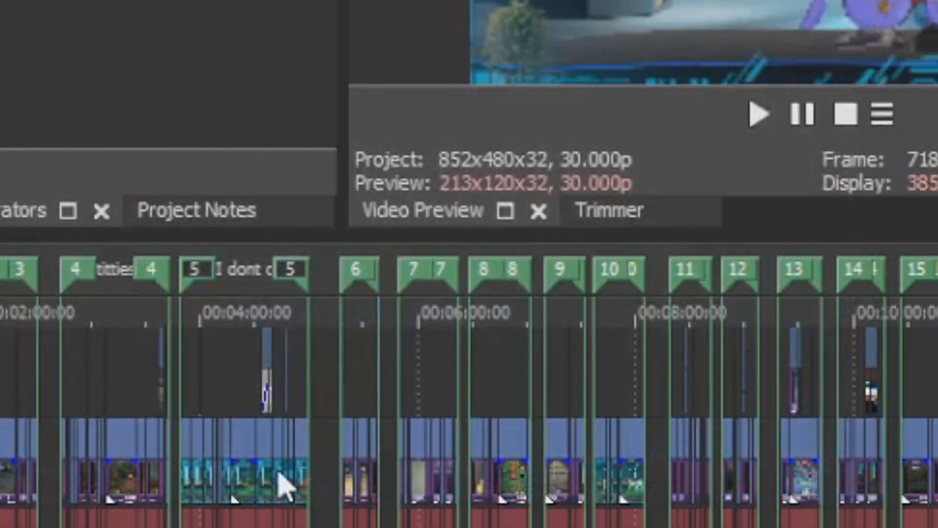
Set the project's video width to 960 and height to 1280 in Project Properties
{"action": "scroll", "coordinate": [556, 379], "scroll_direction": "down", "scroll_amount": 3}
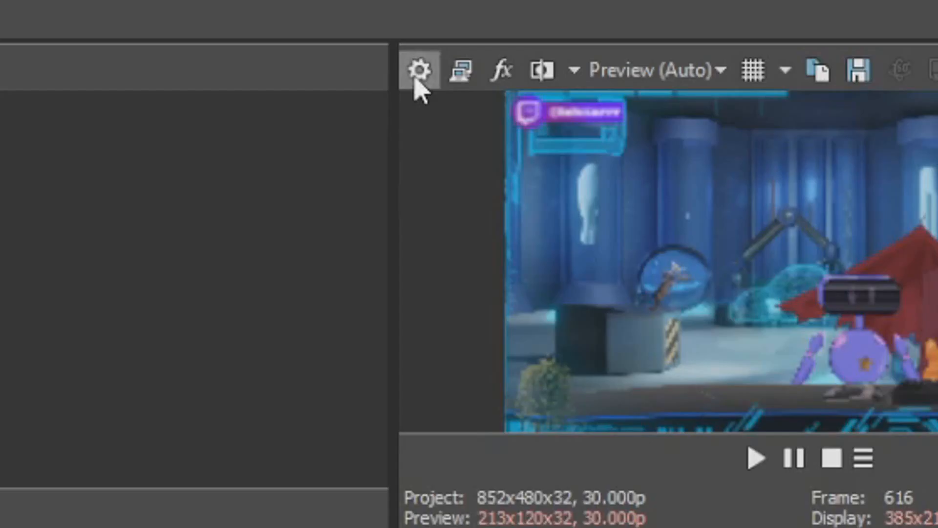
{"action": "left_click", "coordinate": [465, 68]}
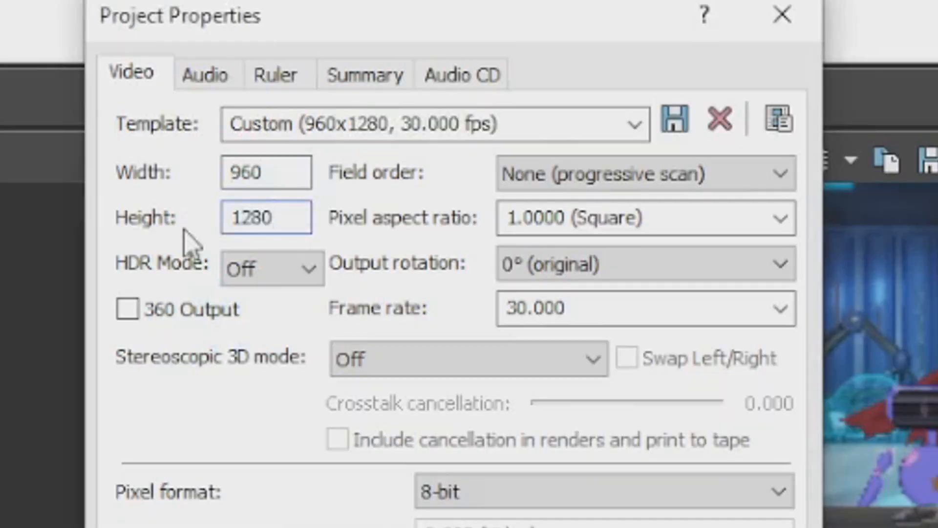
{"action": "double_click", "coordinate": [281, 172]}
{"action": "left_click", "coordinate": [291, 223]}
{"action": "left_click_drag", "start_coordinate": [291, 222], "coordinate": [230, 227]}
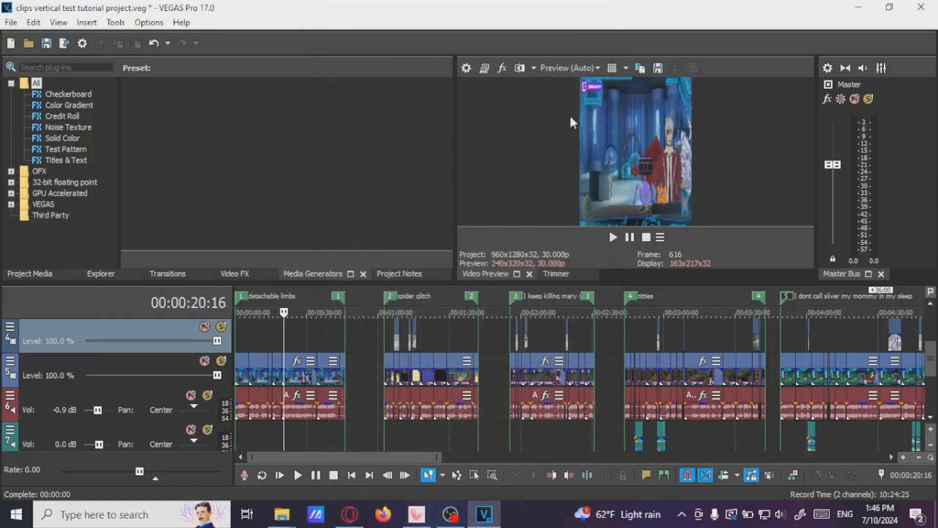
{"action": "left_click", "coordinate": [308, 332]}
{"action": "left_click", "coordinate": [295, 332]}
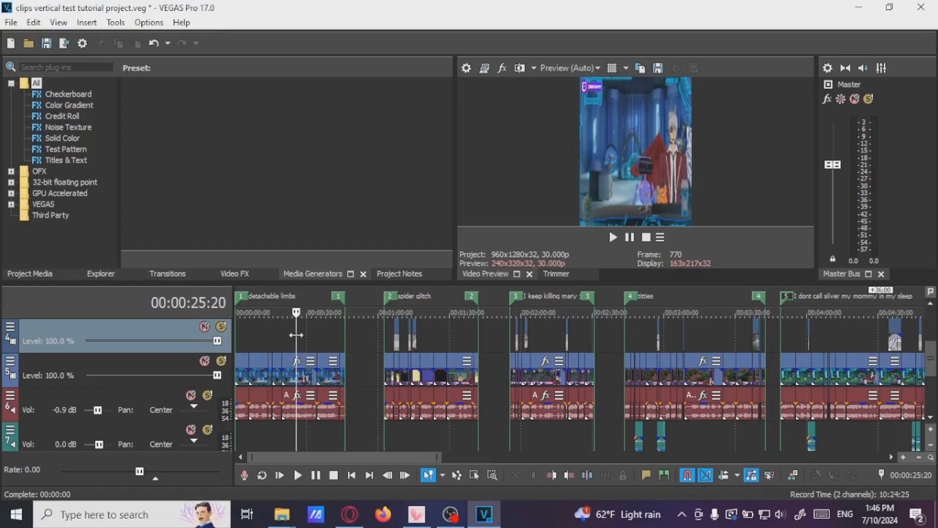
Duplicate the main video track
{"action": "scroll", "coordinate": [496, 365], "scroll_direction": "up", "scroll_amount": 3}
{"action": "right_click", "coordinate": [496, 364]}
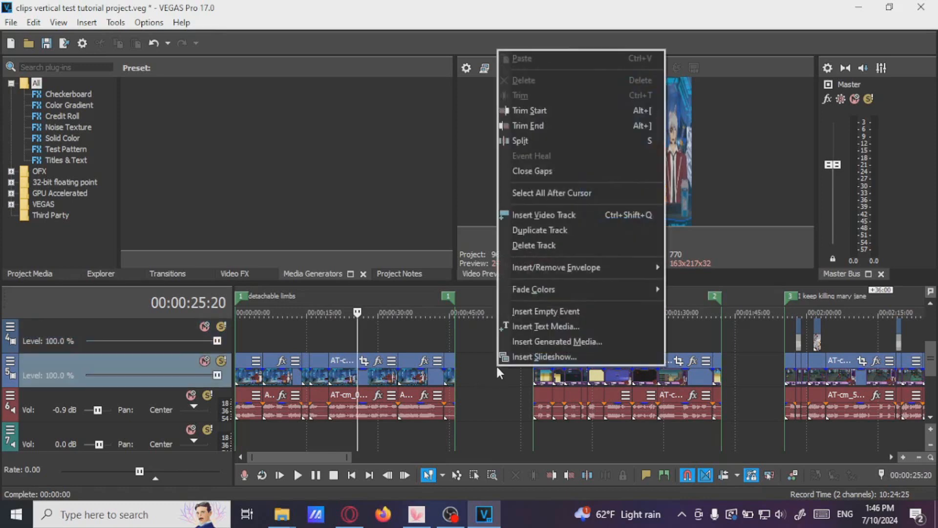
{"action": "left_click", "coordinate": [539, 230]}
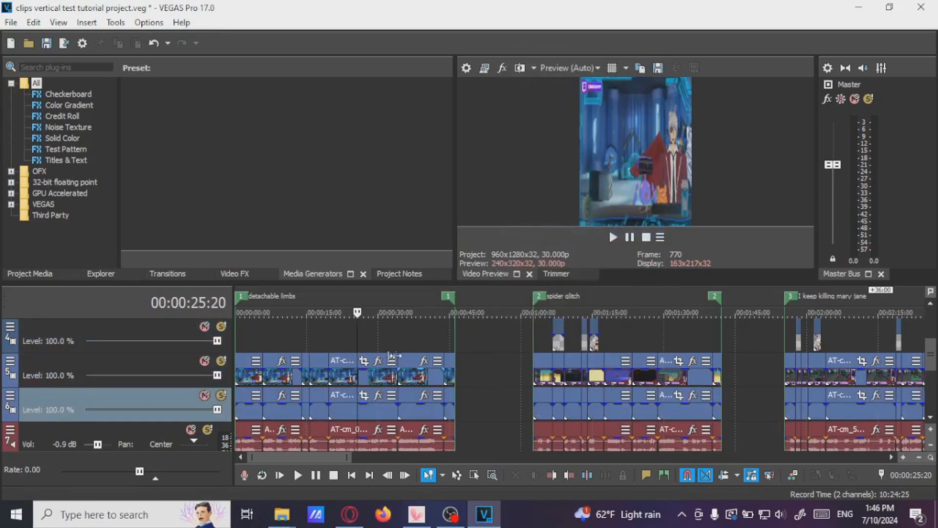
Play back and scrub through the clips in the spider glitch region to inspect the gameplay frame
{"action": "left_click", "coordinate": [341, 382]}
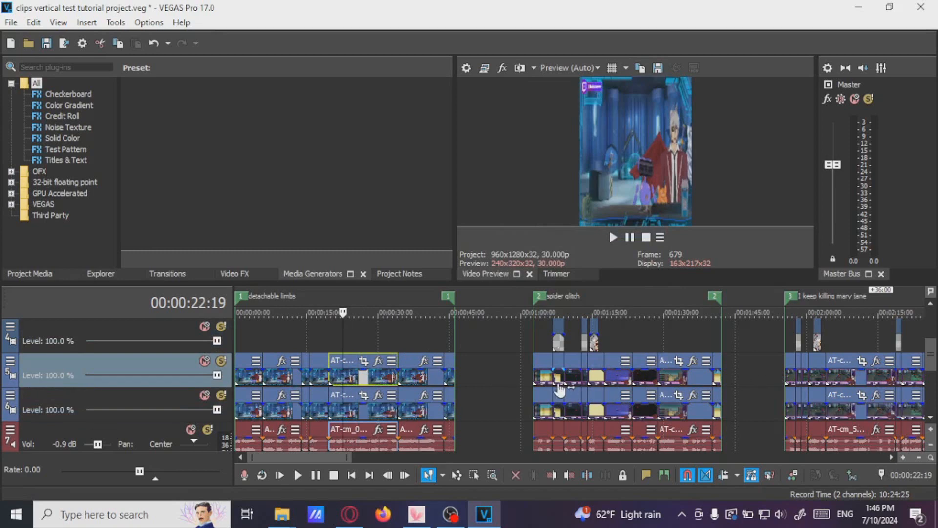
{"action": "key", "text": "space"}
{"action": "scroll", "coordinate": [364, 380], "scroll_direction": "up", "scroll_amount": 2}
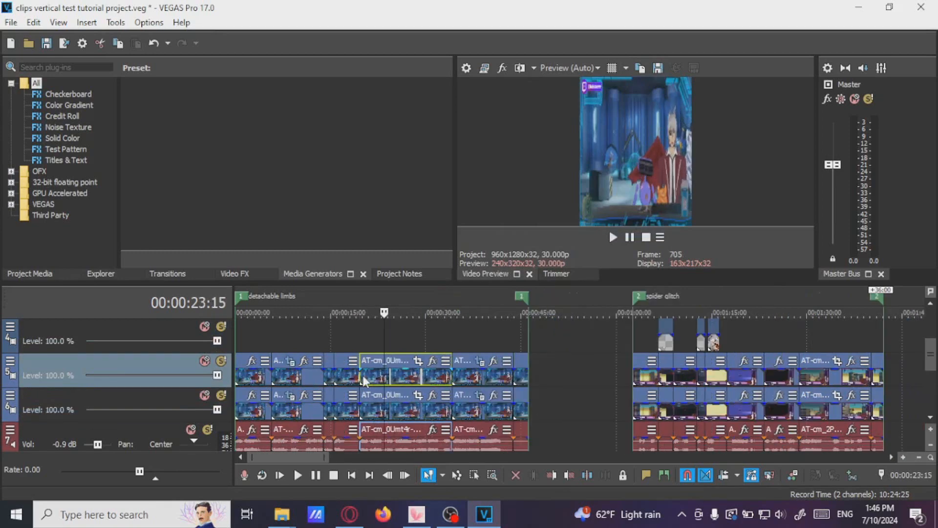
{"action": "scroll", "coordinate": [566, 394], "scroll_direction": "down", "scroll_amount": 3}
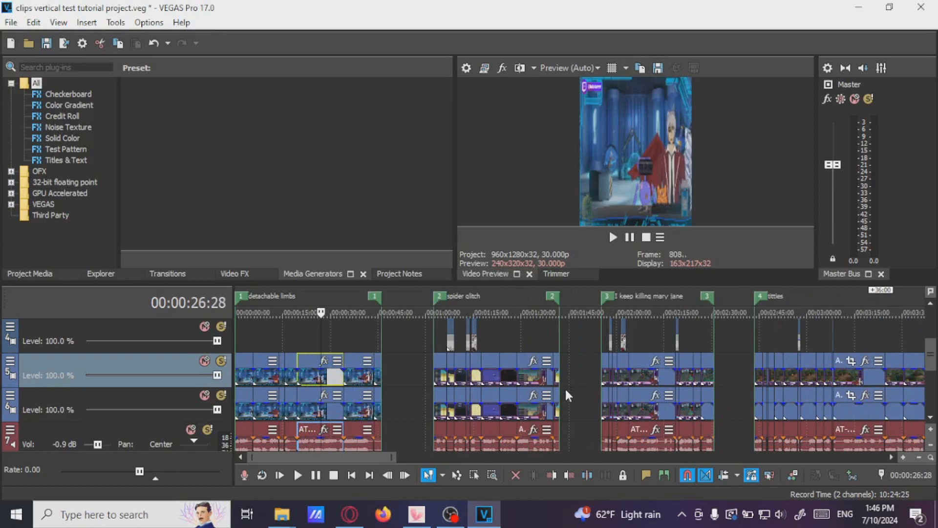
{"action": "left_click", "coordinate": [486, 374]}
{"action": "scroll", "coordinate": [610, 375], "scroll_direction": "up", "scroll_amount": 4}
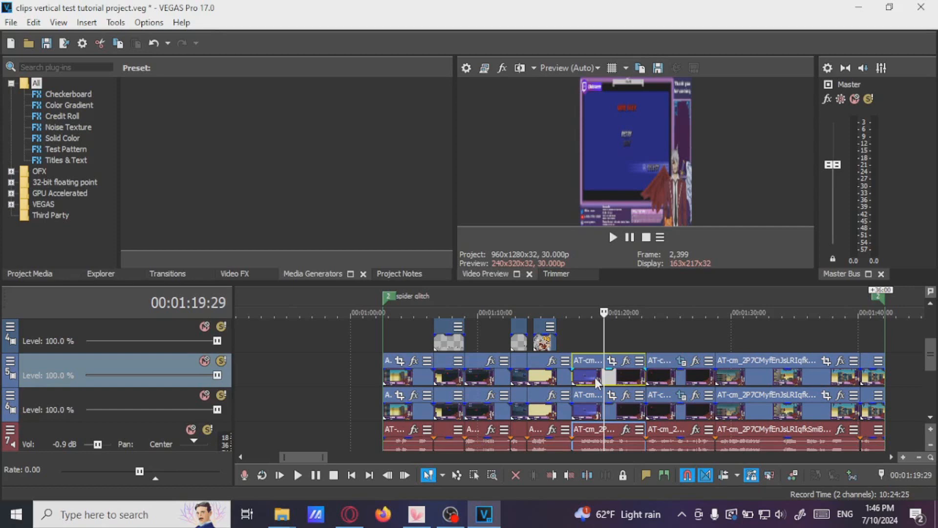
{"action": "key", "text": "Left"}
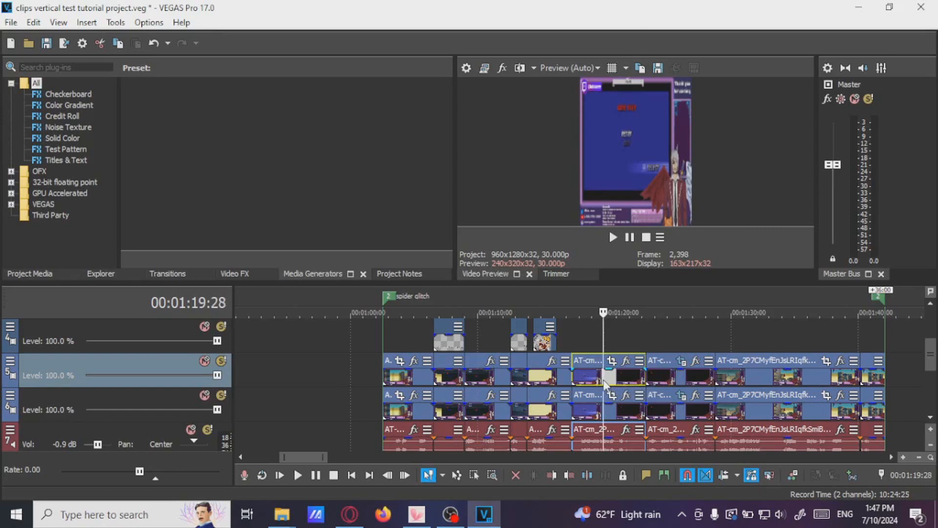
{"action": "scroll", "coordinate": [607, 381], "scroll_direction": "up", "scroll_amount": 2}
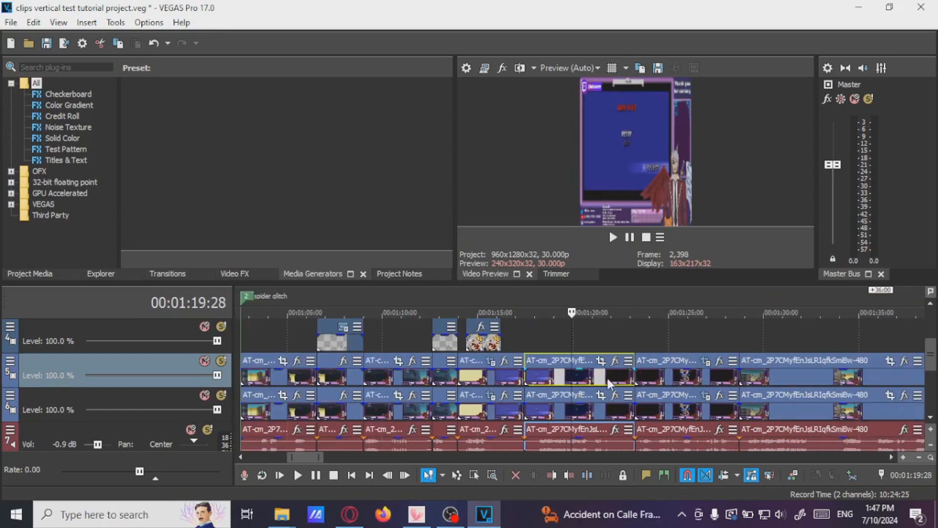
{"action": "left_click", "coordinate": [585, 410]}
{"action": "left_click", "coordinate": [567, 372]}
{"action": "scroll", "coordinate": [444, 376], "scroll_direction": "down", "scroll_amount": 2}
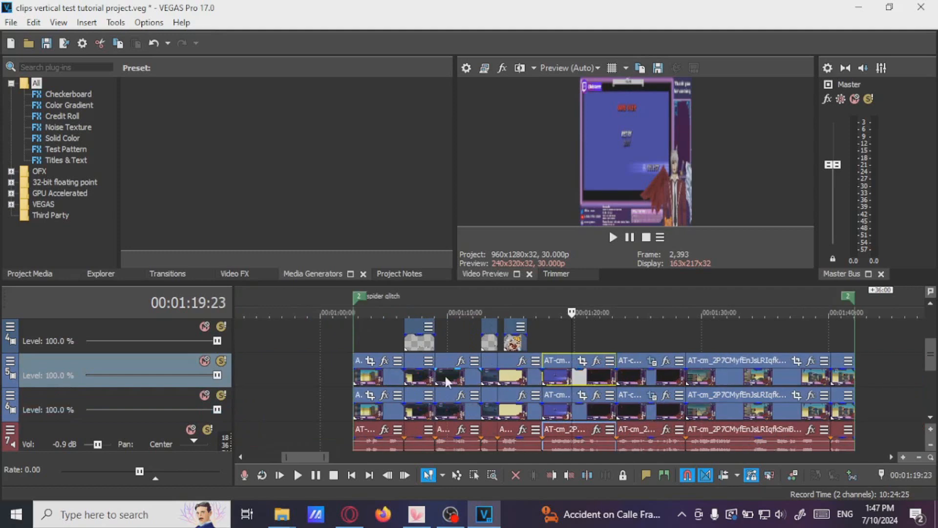
{"action": "scroll", "coordinate": [647, 371], "scroll_direction": "up", "scroll_amount": 2}
Open Pan/Crop for the upper track's event and draw a rectangular mask around the character at the lower right
{"action": "left_click", "coordinate": [605, 361]}
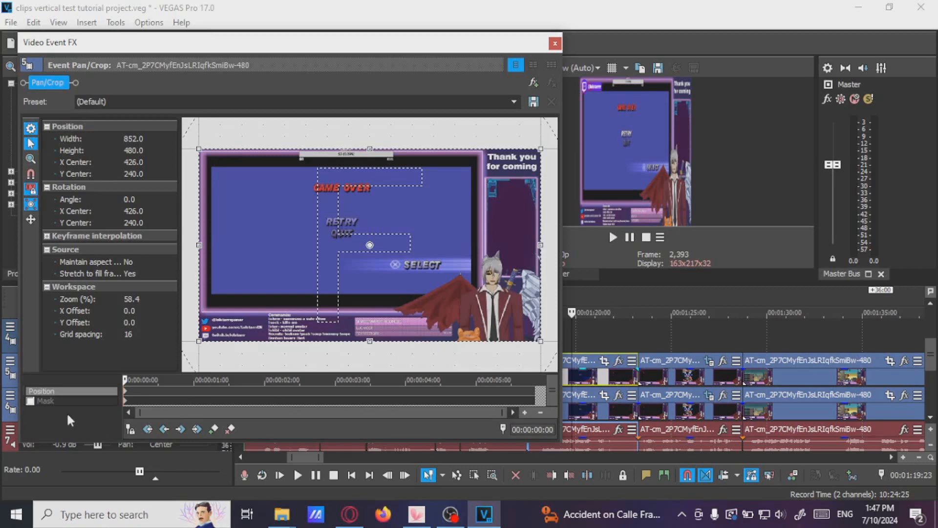
{"action": "left_click", "coordinate": [29, 400]}
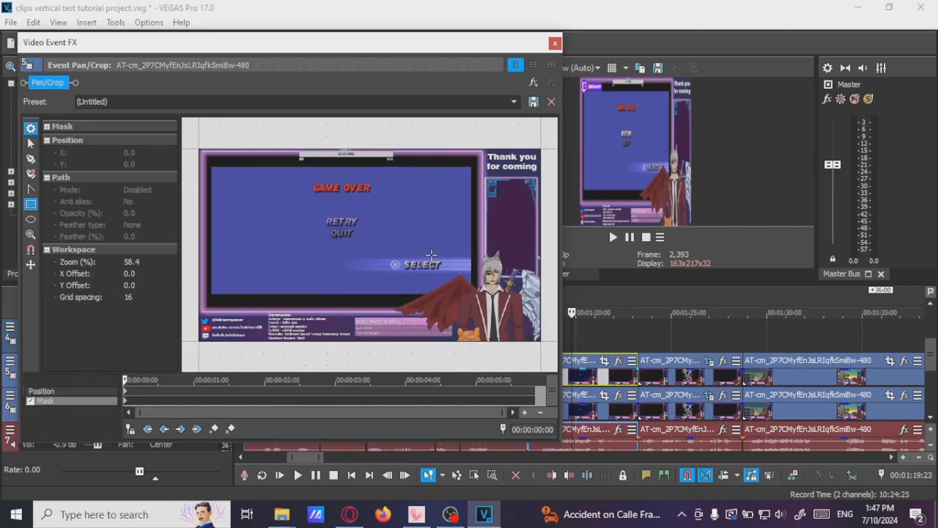
{"action": "left_click_drag", "start_coordinate": [419, 258], "coordinate": [552, 352]}
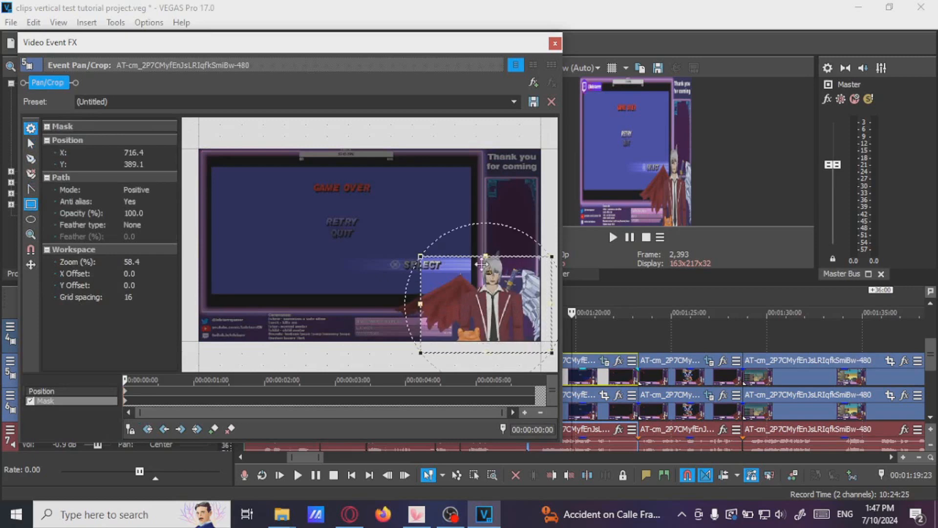
{"action": "left_click", "coordinate": [74, 391]}
{"action": "scroll", "coordinate": [408, 249], "scroll_direction": "down", "scroll_amount": 2}
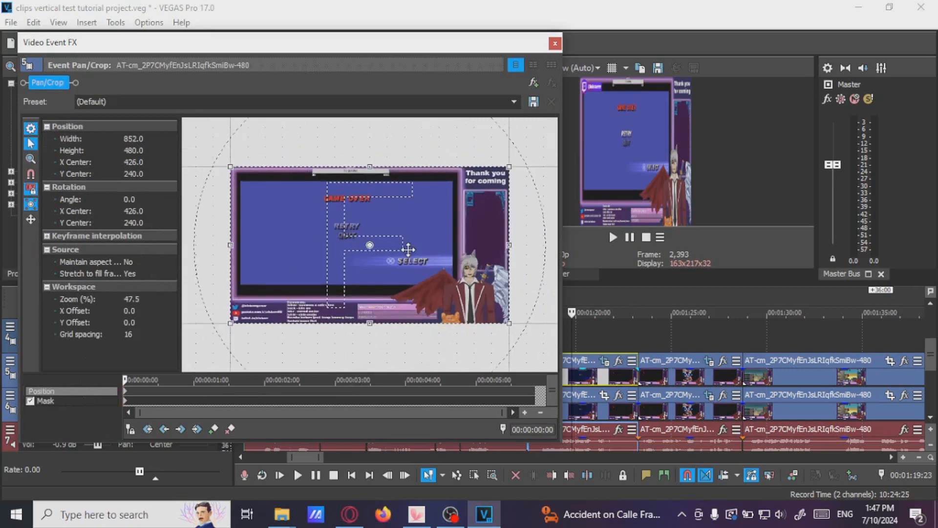
Reframe the upper track event's Pan/Crop around the masked character so it fills the lower half of the vertical frame
{"action": "left_click_drag", "start_coordinate": [505, 244], "coordinate": [418, 247]}
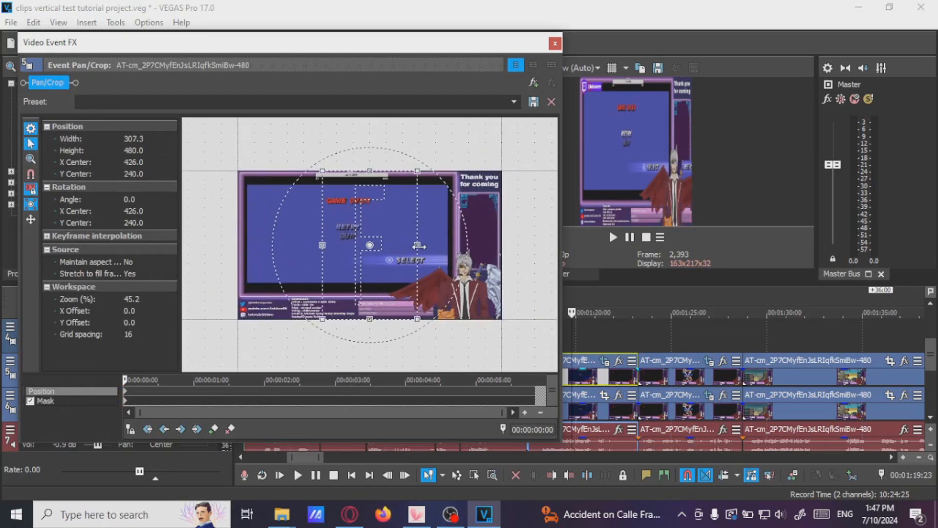
{"action": "left_click_drag", "start_coordinate": [364, 268], "coordinate": [458, 277]}
{"action": "left_click", "coordinate": [83, 400]}
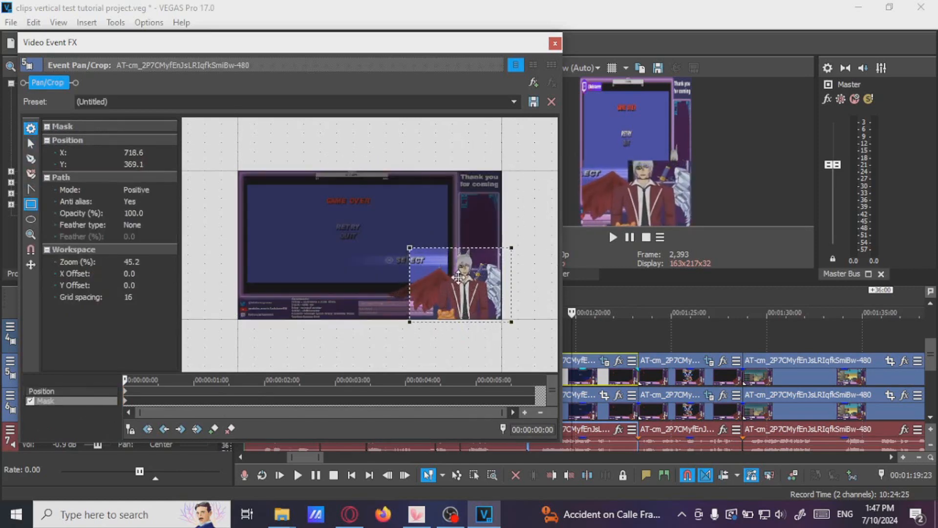
{"action": "left_click", "coordinate": [606, 379]}
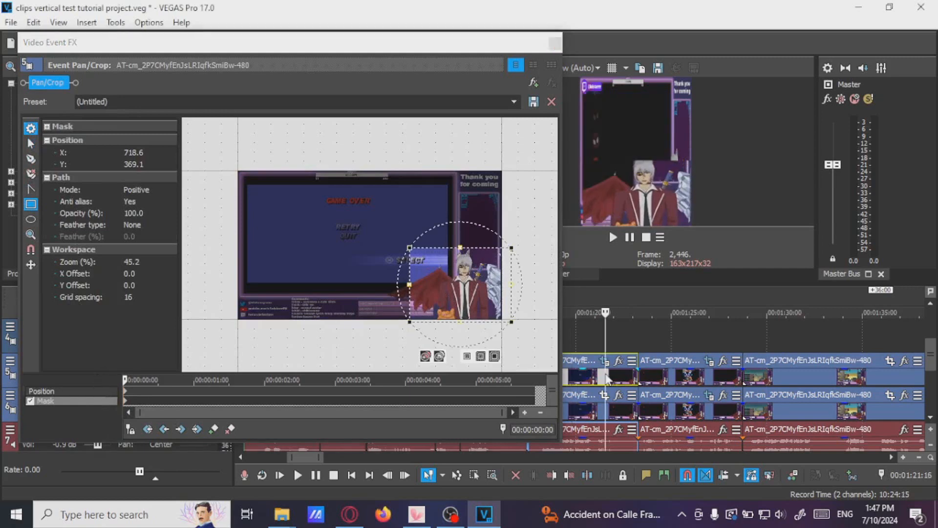
{"action": "left_click_drag", "start_coordinate": [488, 281], "coordinate": [491, 280]}
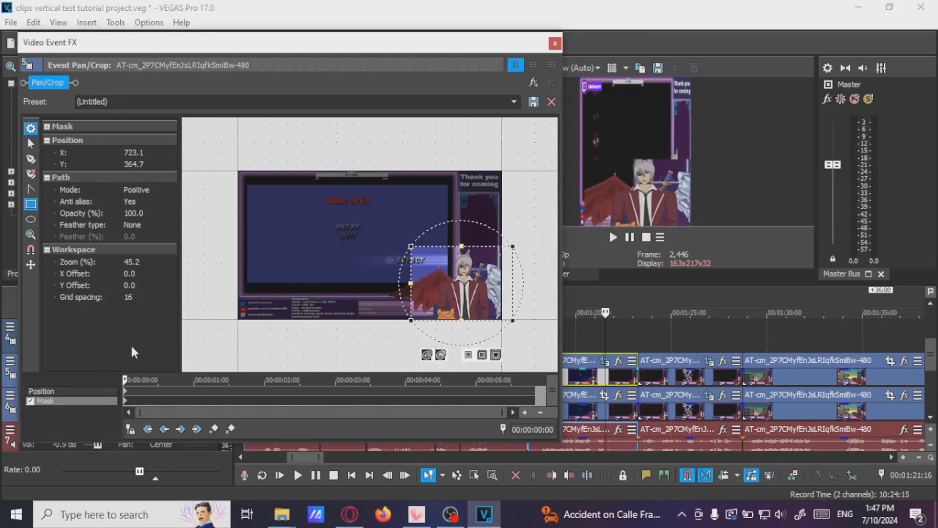
{"action": "left_click", "coordinate": [81, 391]}
{"action": "mouse_move", "coordinate": [495, 238]}
{"action": "left_mouse_down"}
{"action": "mouse_move", "coordinate": [481, 238]}
{"action": "mouse_move", "coordinate": [477, 254]}
{"action": "mouse_move", "coordinate": [479, 240]}
{"action": "left_mouse_up"}
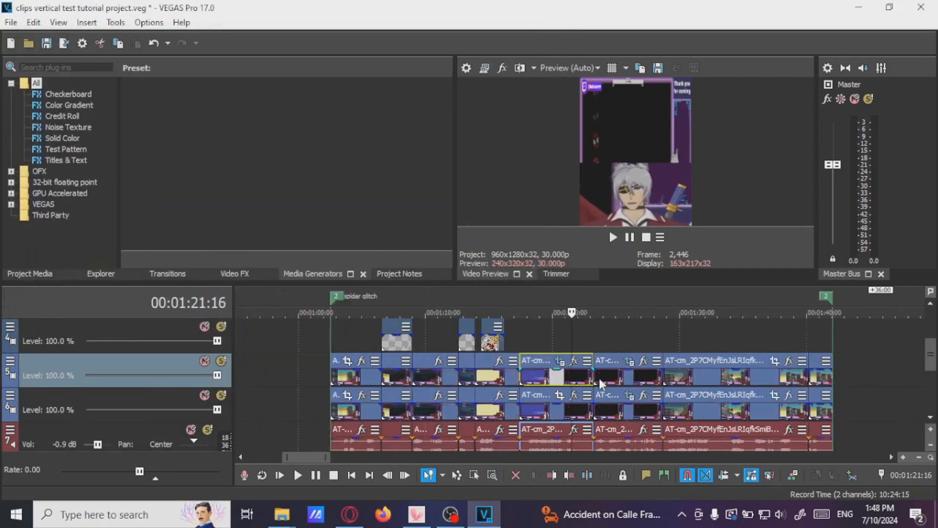
In Pan/Crop for the lower track's event, mask the gameplay screen and reframe it into the upper half of the frame
{"action": "scroll", "coordinate": [599, 378], "scroll_direction": "up", "scroll_amount": 3}
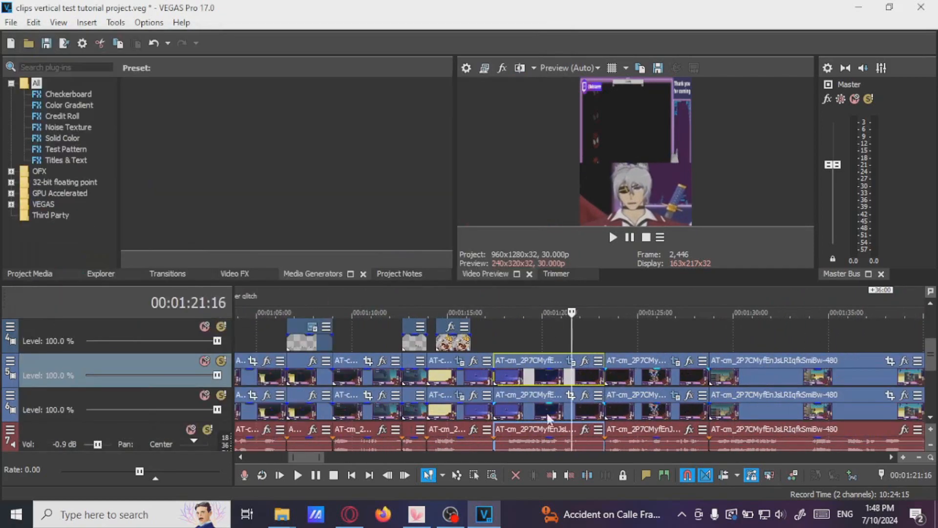
{"action": "left_click", "coordinate": [574, 401]}
{"action": "left_click", "coordinate": [572, 397]}
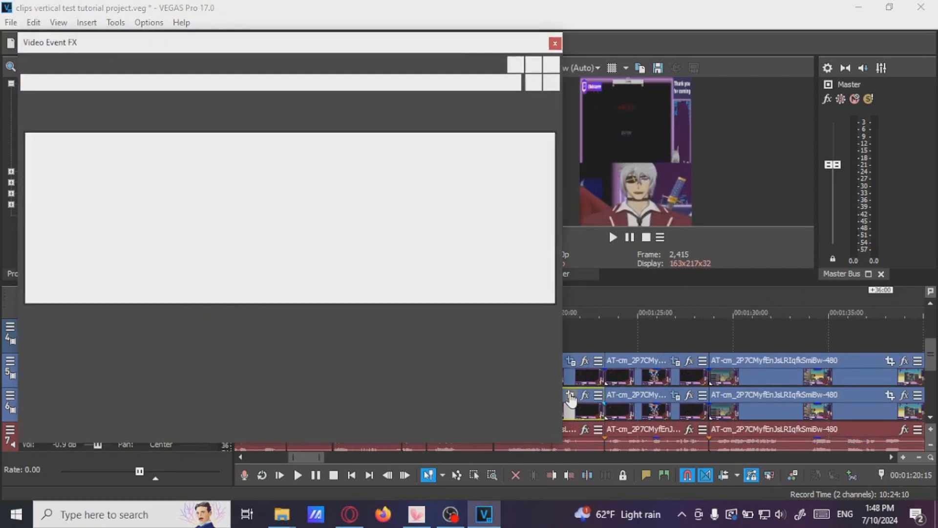
{"action": "left_click", "coordinate": [30, 400]}
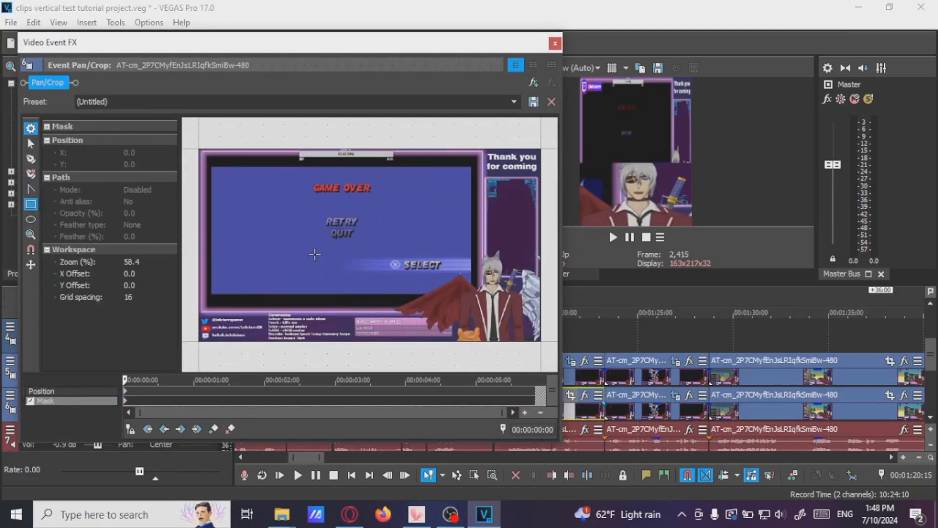
{"action": "left_click_drag", "start_coordinate": [209, 157], "coordinate": [473, 308]}
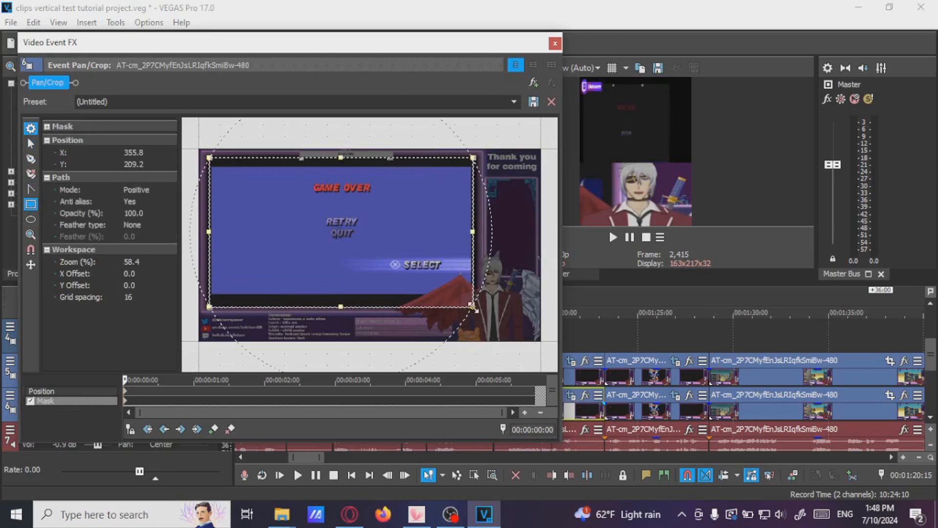
{"action": "left_click", "coordinate": [48, 392]}
{"action": "left_click_drag", "start_coordinate": [374, 209], "coordinate": [373, 260]}
{"action": "left_click_drag", "start_coordinate": [352, 178], "coordinate": [351, 183]}
{"action": "left_click_drag", "start_coordinate": [398, 222], "coordinate": [395, 215]}
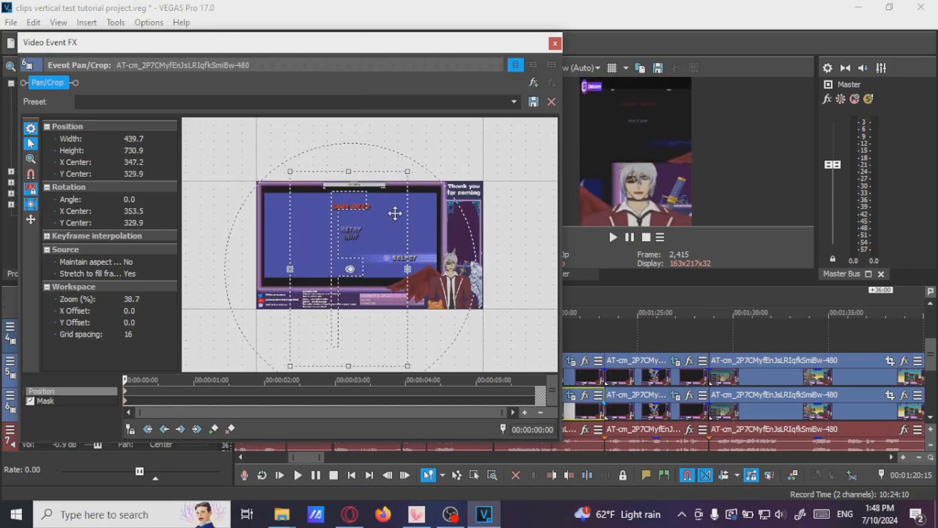
{"action": "left_click_drag", "start_coordinate": [348, 174], "coordinate": [348, 172]}
{"action": "left_click_drag", "start_coordinate": [347, 181], "coordinate": [347, 187]}
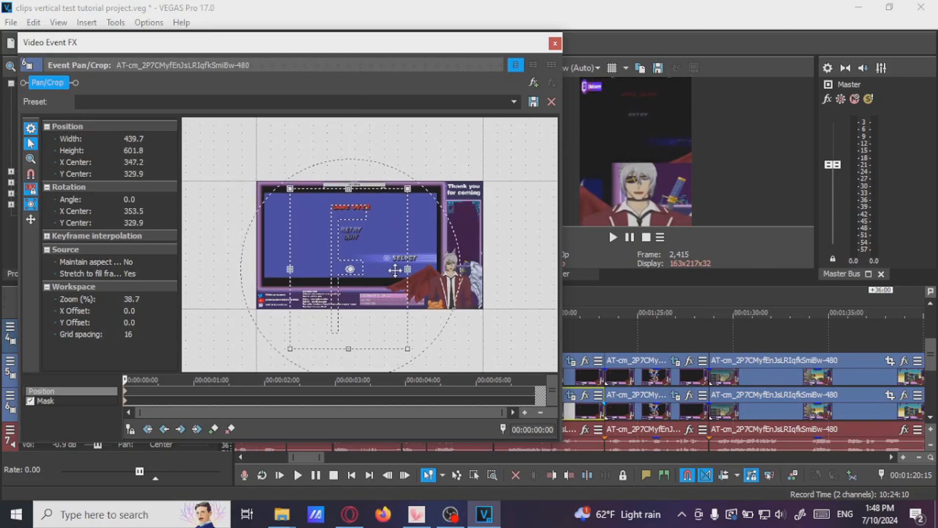
{"action": "left_click_drag", "start_coordinate": [407, 269], "coordinate": [383, 281]}
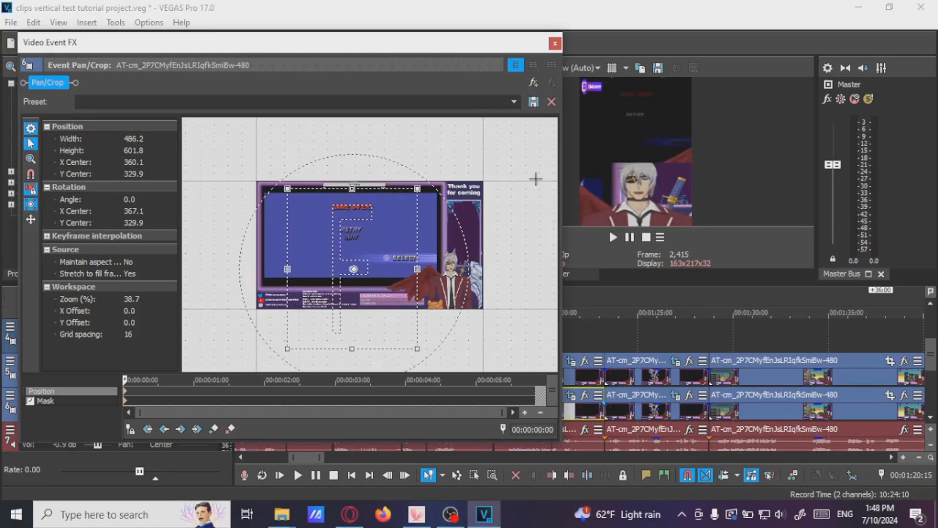
{"action": "left_click", "coordinate": [555, 43]}
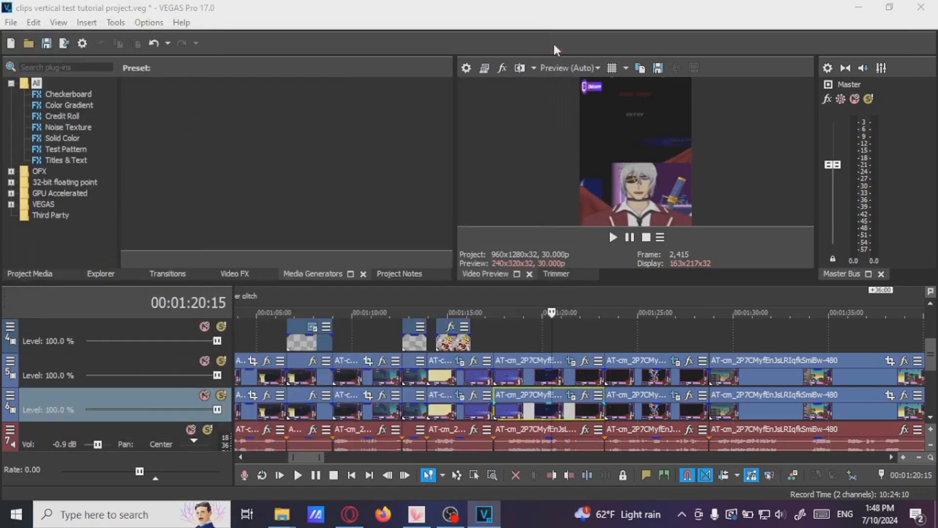
Insert a new empty video track above the two gameplay tracks
{"action": "left_click", "coordinate": [585, 378]}
{"action": "left_click", "coordinate": [508, 380]}
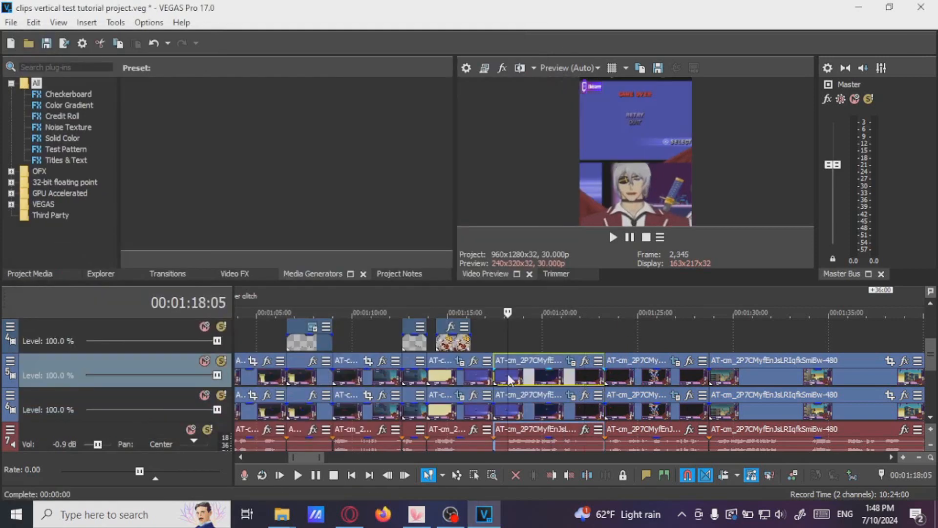
{"action": "left_click", "coordinate": [541, 378]}
{"action": "scroll", "coordinate": [540, 378], "scroll_direction": "down", "scroll_amount": 3}
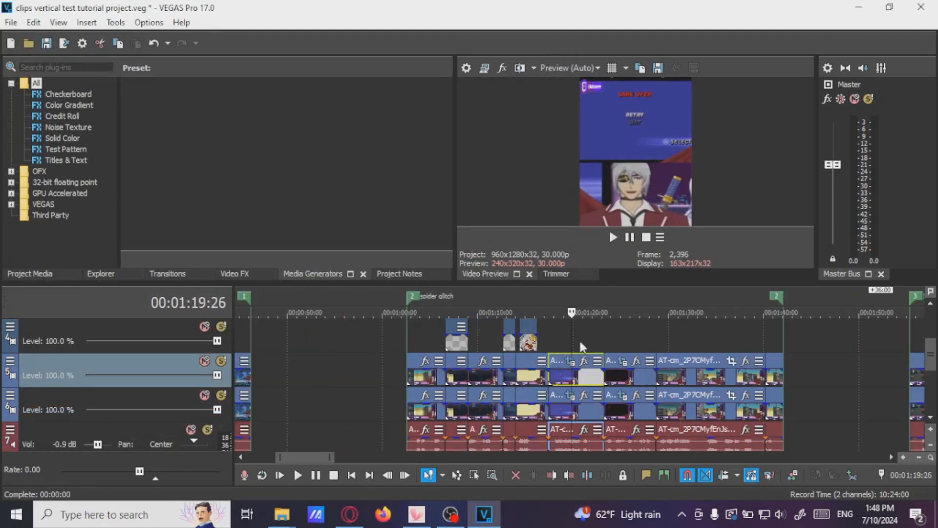
{"action": "right_click", "coordinate": [804, 375]}
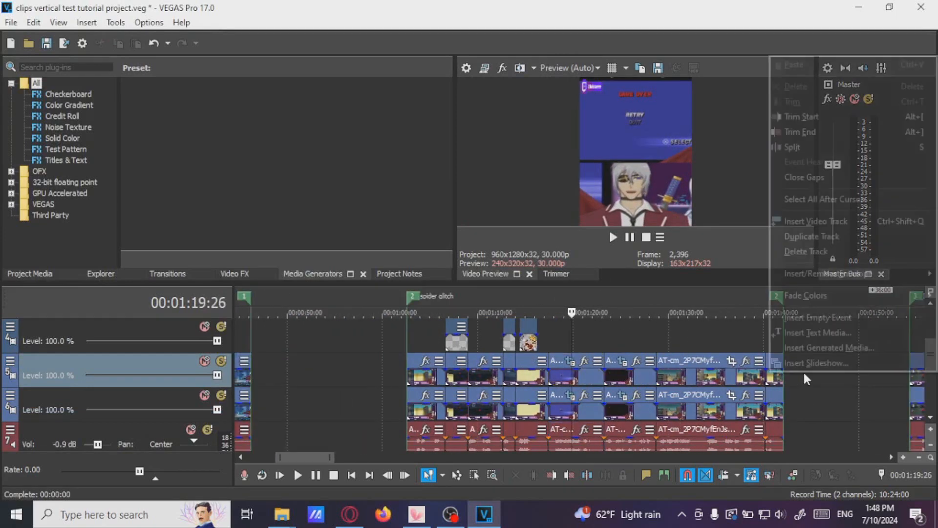
{"action": "left_click", "coordinate": [799, 224]}
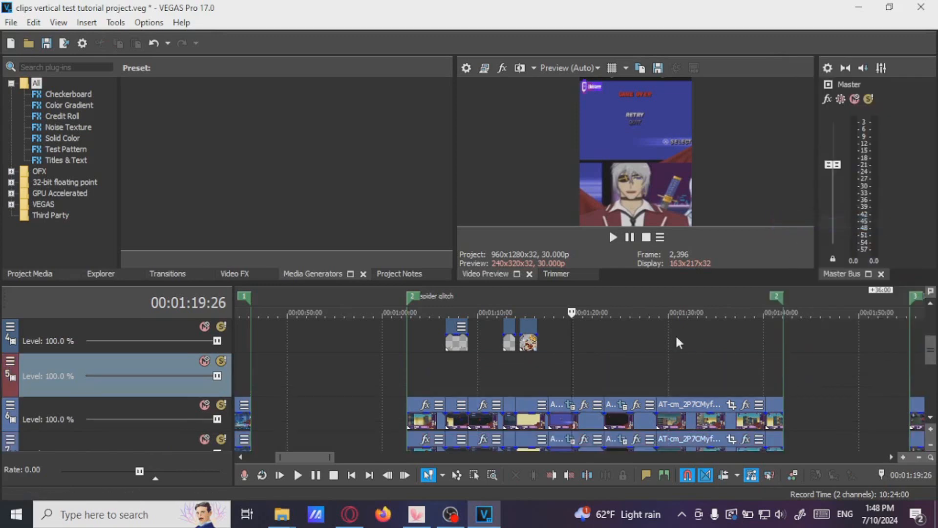
Add a White Solid Color media generator at the region start on the new track
{"action": "left_click", "coordinate": [409, 377]}
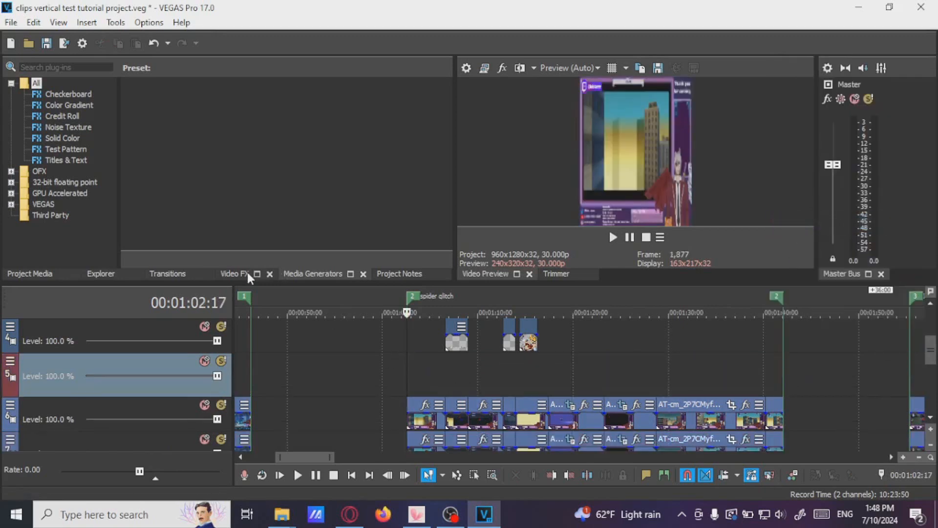
{"action": "left_click", "coordinate": [63, 138]}
{"action": "left_click_drag", "start_coordinate": [169, 130], "coordinate": [417, 379]}
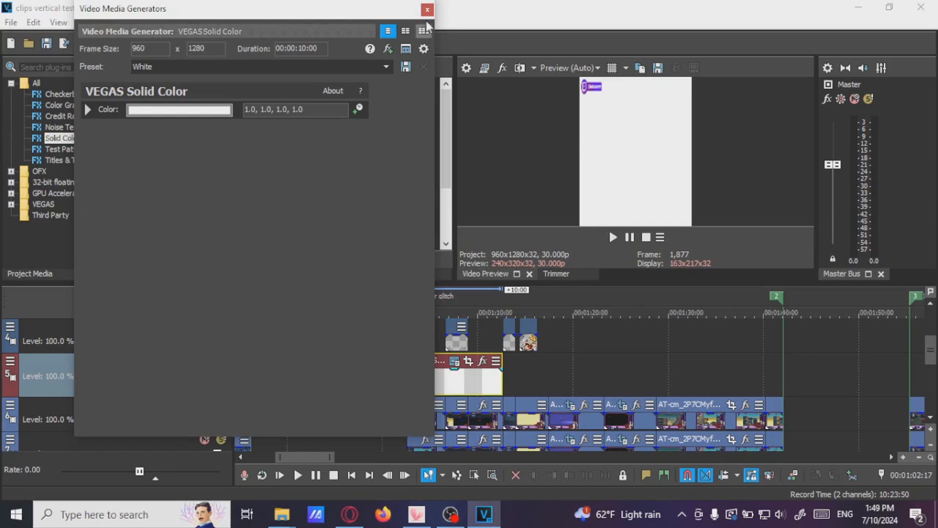
Mask the white solid colour down to a thin horizontal line across the middle as a divider
{"action": "left_click", "coordinate": [468, 361]}
{"action": "left_click", "coordinate": [30, 400]}
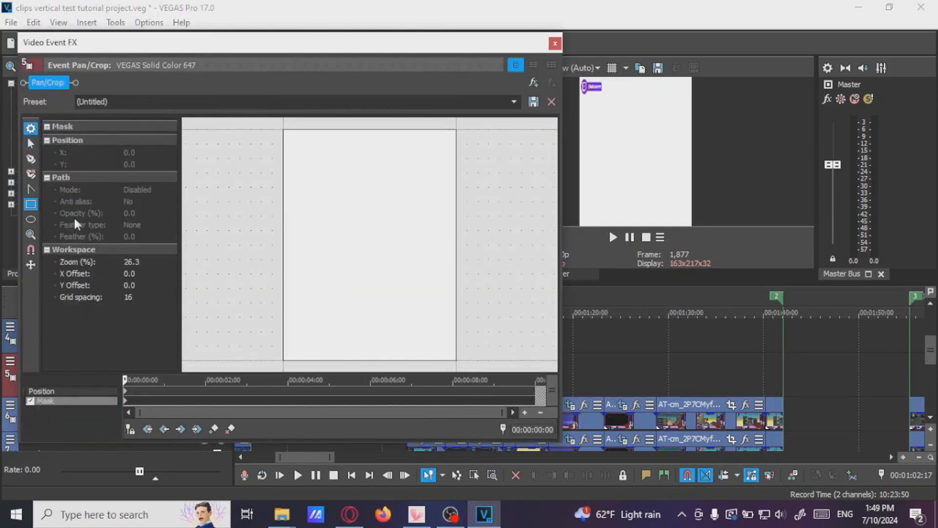
{"action": "left_click_drag", "start_coordinate": [275, 240], "coordinate": [487, 245]}
{"action": "left_click", "coordinate": [555, 44]}
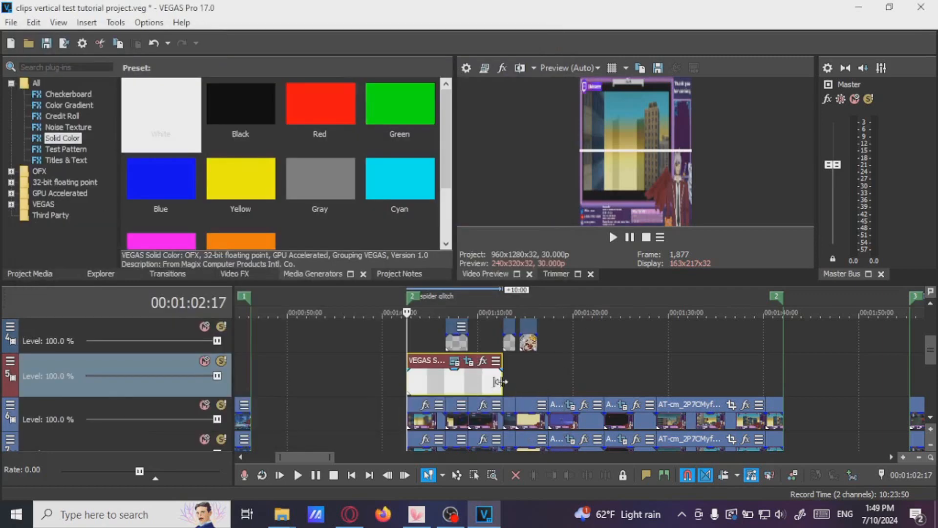
Lengthen the white divider event across most of the spider glitch region
{"action": "left_click_drag", "start_coordinate": [500, 383], "coordinate": [706, 380]}
{"action": "left_click", "coordinate": [580, 386]}
{"action": "scroll", "coordinate": [586, 388], "scroll_direction": "up", "scroll_amount": 2}
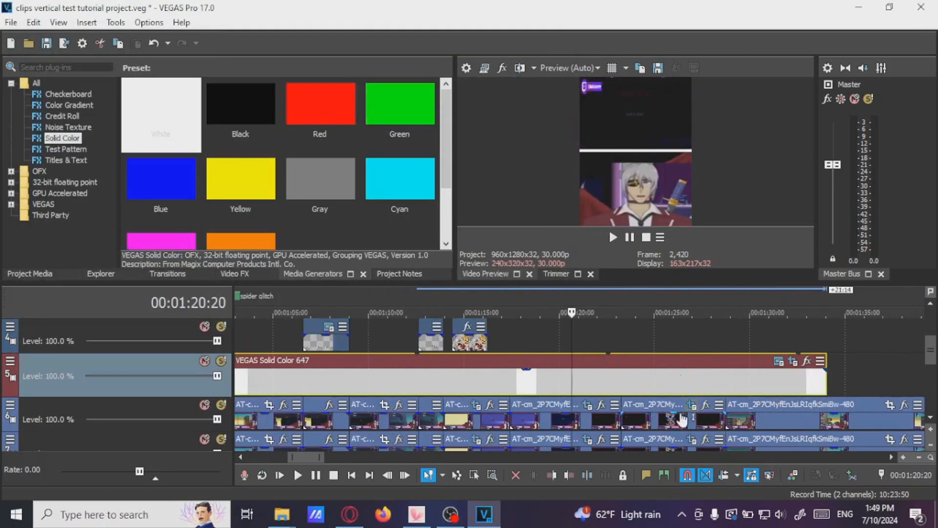
{"action": "left_click", "coordinate": [553, 394]}
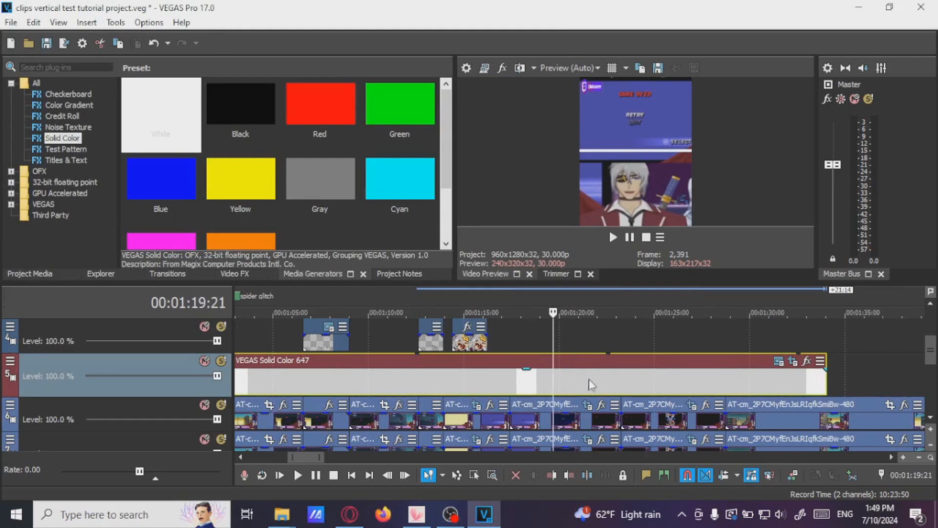
Nudge the divider mask's vertical position to Y 721.4 in Pan/Crop
{"action": "left_click", "coordinate": [780, 363]}
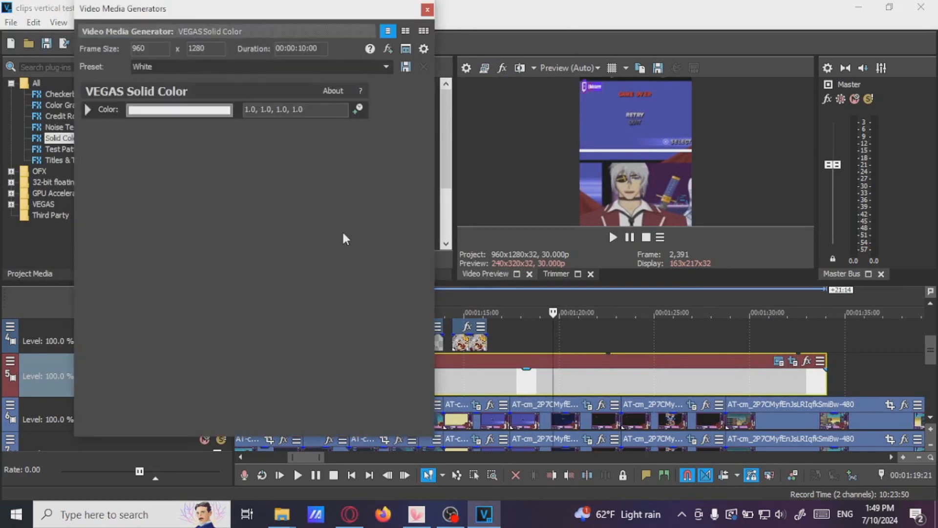
{"action": "left_click", "coordinate": [427, 10]}
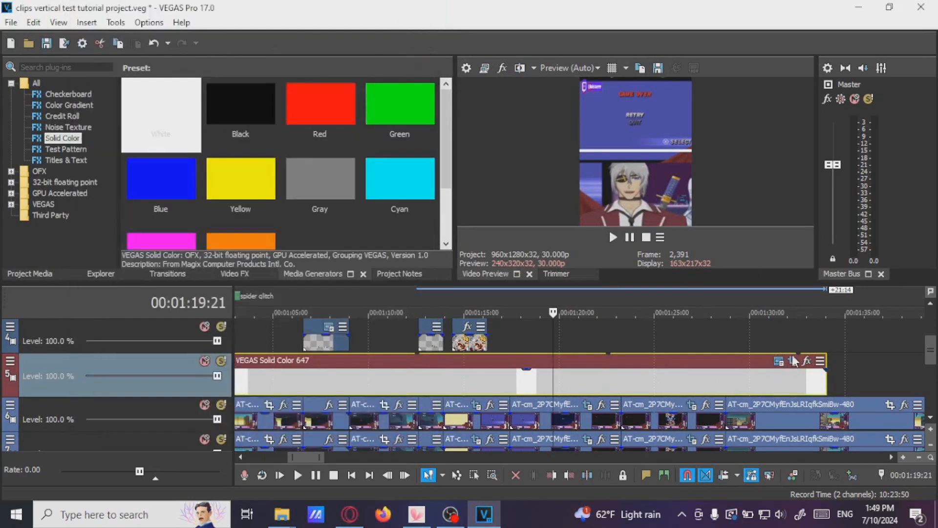
{"action": "left_click", "coordinate": [792, 362]}
{"action": "left_click", "coordinate": [89, 159]}
{"action": "key", "text": "Up"}
{"action": "key", "text": "Up"}
{"action": "key", "text": "Up"}
{"action": "key", "text": "Up"}
{"action": "key", "text": "Up"}
{"action": "key", "text": "Up"}
{"action": "key", "text": "Up"}
{"action": "key", "text": "Up"}
{"action": "key", "text": "Up"}
{"action": "key", "text": "Up"}
{"action": "key", "text": "Up"}
{"action": "key", "text": "Up"}
{"action": "key", "text": "Up"}
{"action": "key", "text": "Up"}
{"action": "key", "text": "Up"}
{"action": "key", "text": "Up"}
{"action": "key", "text": "Up"}
{"action": "key", "text": "Up"}
{"action": "key", "text": "Up"}
{"action": "key", "text": "Up"}
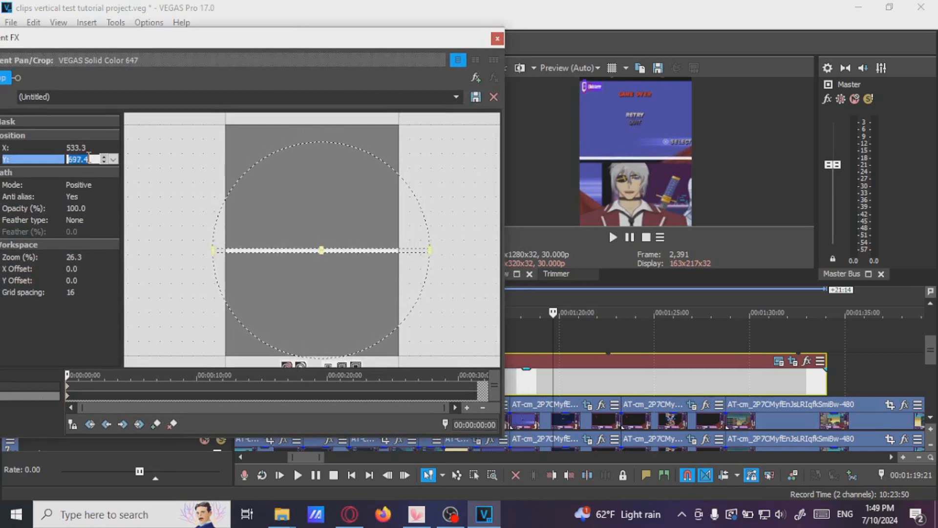
{"action": "key", "text": "Up"}
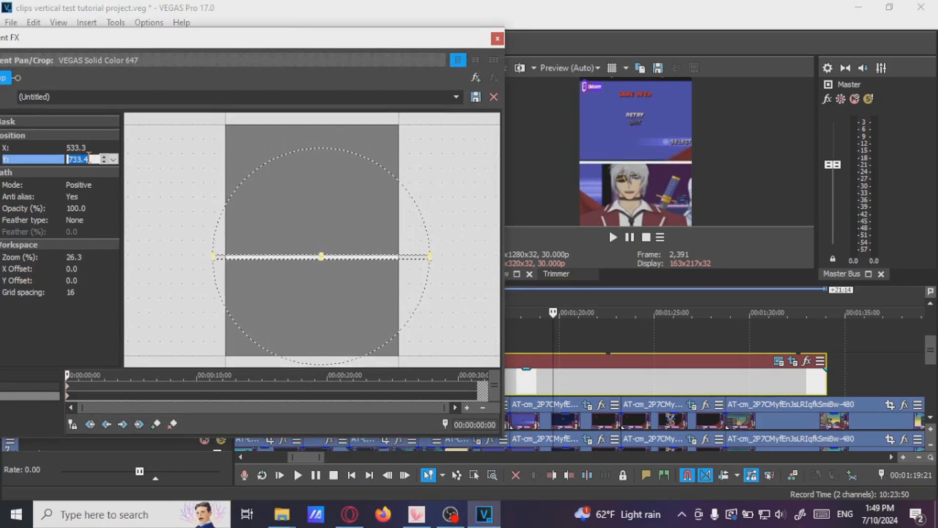
{"action": "key", "text": "Down"}
{"action": "key", "text": "Down"}
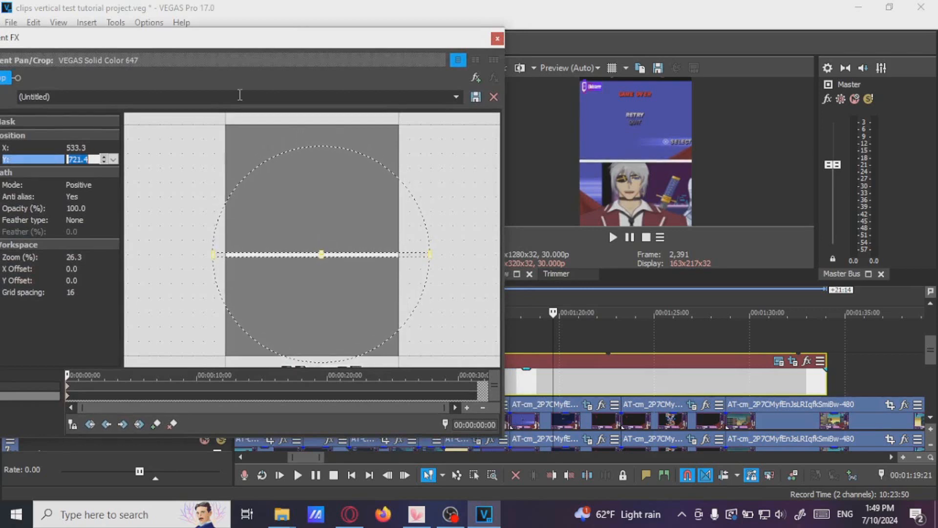
{"action": "left_click", "coordinate": [497, 39]}
Extend the divider event to the region's end marker
{"action": "scroll", "coordinate": [656, 320], "scroll_direction": "up", "scroll_amount": 3}
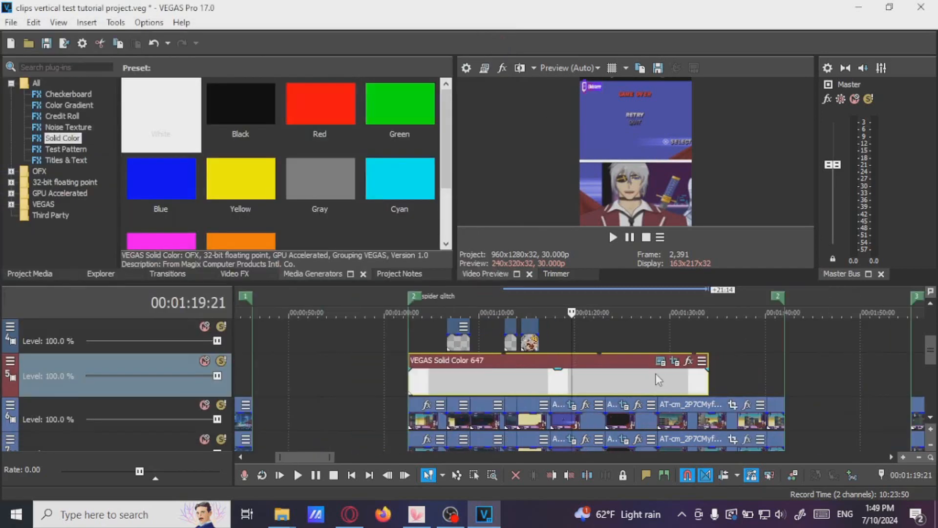
{"action": "left_click", "coordinate": [608, 383]}
{"action": "scroll", "coordinate": [606, 388], "scroll_direction": "down", "scroll_amount": 1}
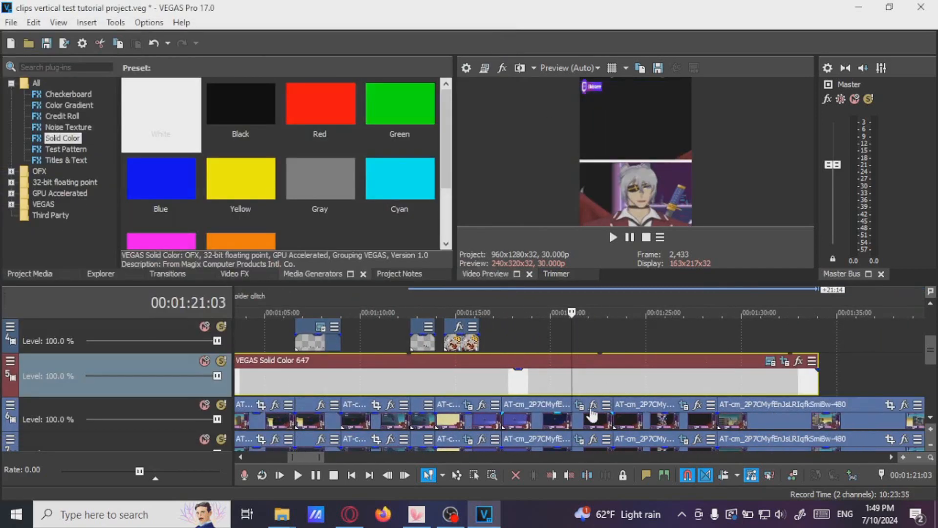
{"action": "left_click", "coordinate": [534, 391]}
{"action": "scroll", "coordinate": [534, 390], "scroll_direction": "down", "scroll_amount": 2}
{"action": "left_click_drag", "start_coordinate": [718, 384], "coordinate": [795, 384]}
{"action": "left_click", "coordinate": [640, 389]}
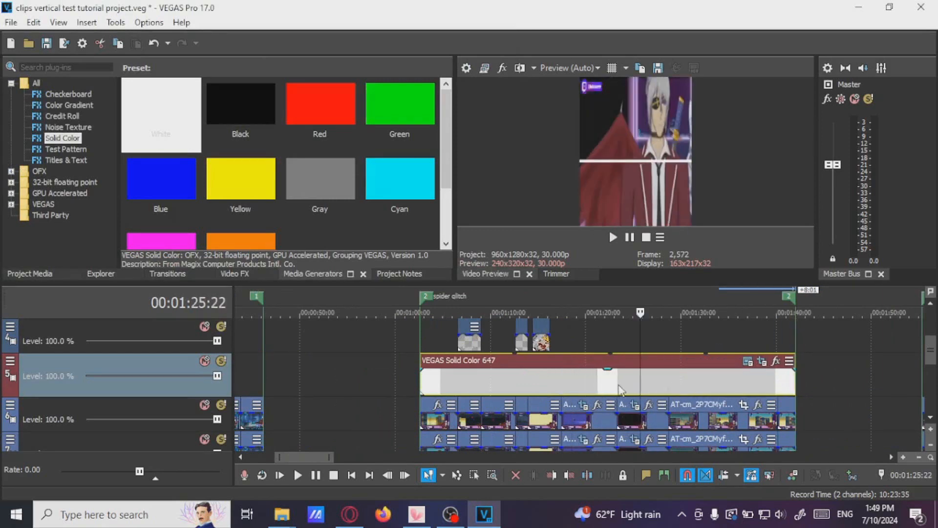
Copy a gameplay event on the upper video track in the spider glitch region
{"action": "left_click", "coordinate": [584, 391]}
{"action": "scroll", "coordinate": [641, 389], "scroll_direction": "up", "scroll_amount": 1}
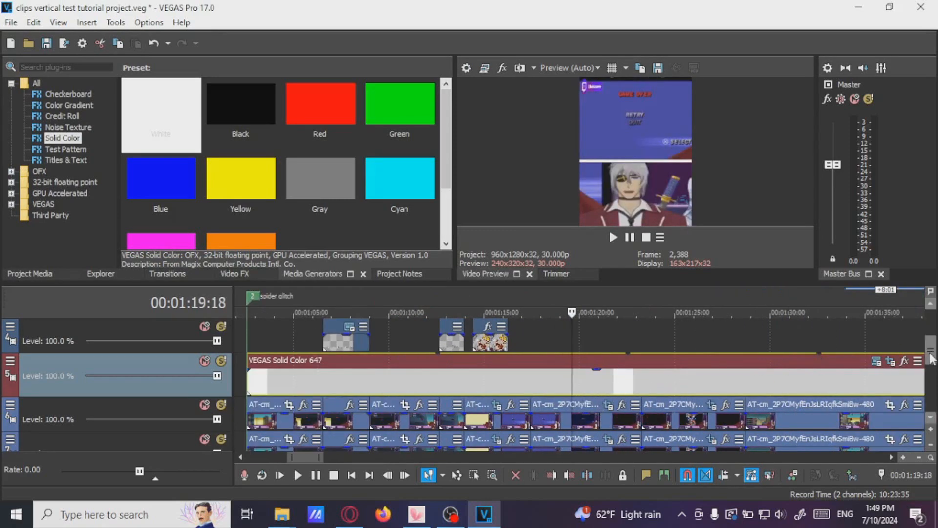
{"action": "scroll", "coordinate": [924, 342], "scroll_direction": "down", "scroll_amount": 2}
{"action": "scroll", "coordinate": [617, 374], "scroll_direction": "down", "scroll_amount": 1}
{"action": "left_click", "coordinate": [580, 381]}
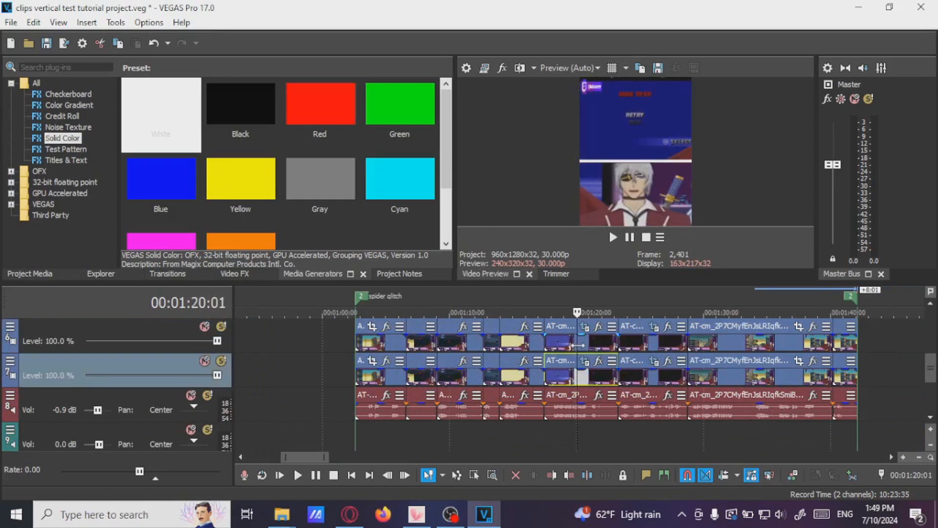
{"action": "left_click", "coordinate": [580, 346]}
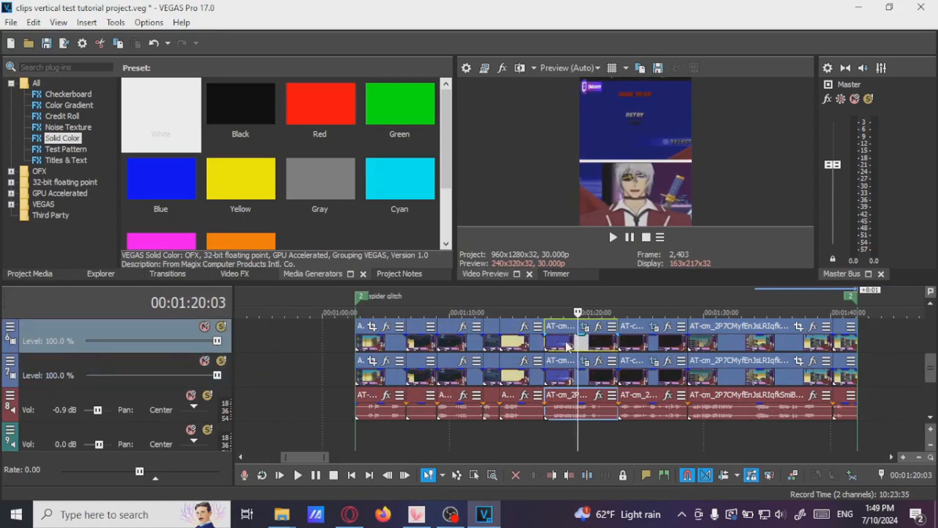
{"action": "right_click", "coordinate": [566, 345]}
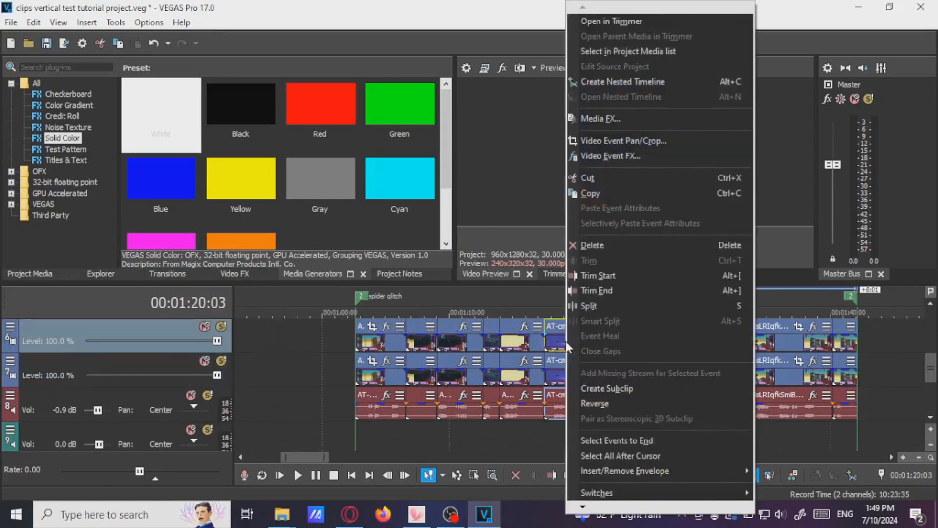
{"action": "left_click", "coordinate": [585, 195]}
Paste the copied event attributes onto the Test clip gameplay event at the end of the timeline
{"action": "left_click", "coordinate": [380, 339]}
{"action": "scroll", "coordinate": [379, 340], "scroll_direction": "down", "scroll_amount": 2}
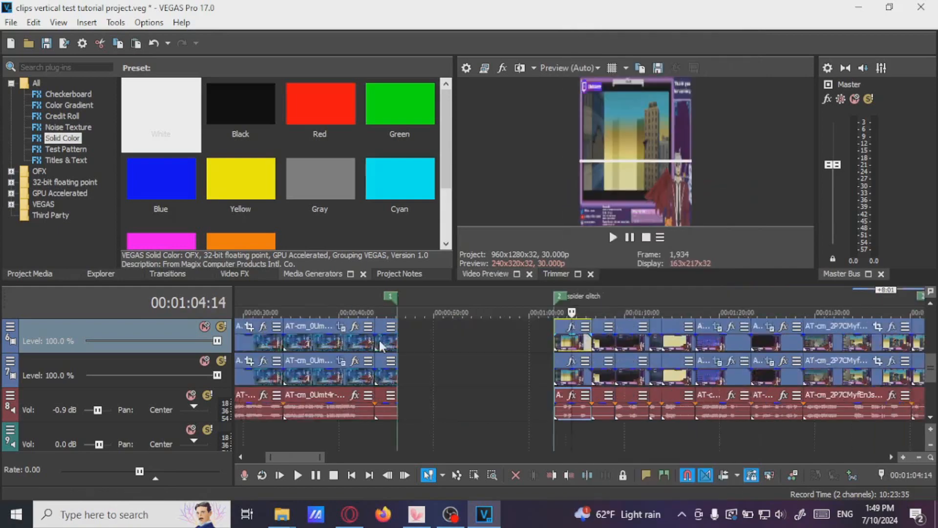
{"action": "scroll", "coordinate": [379, 340], "scroll_direction": "down", "scroll_amount": 5}
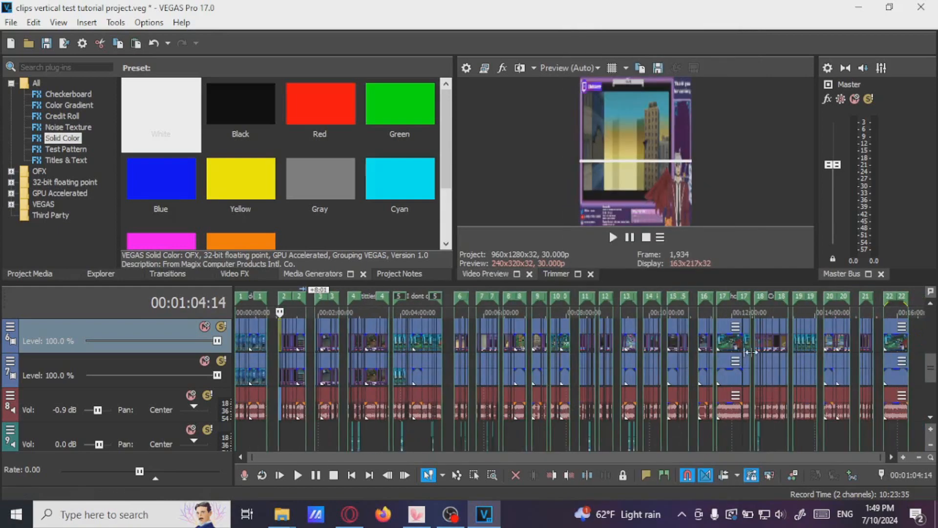
{"action": "scroll", "coordinate": [751, 352], "scroll_direction": "up", "scroll_amount": 4}
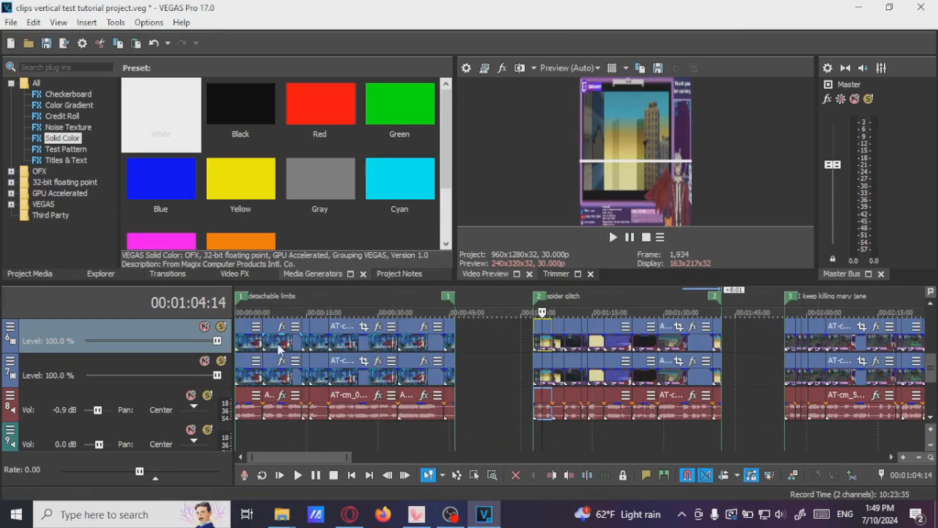
{"action": "left_click_drag", "start_coordinate": [332, 457], "coordinate": [850, 460]}
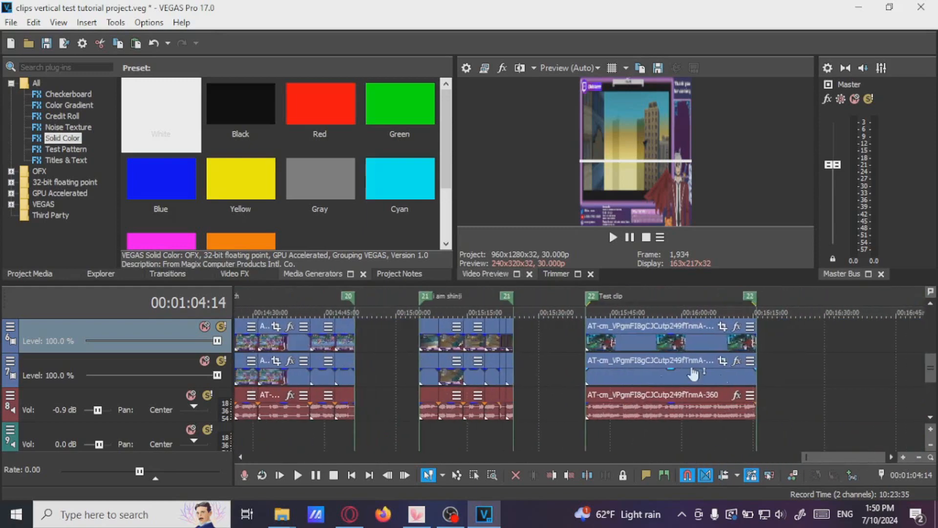
{"action": "left_click", "coordinate": [629, 345]}
{"action": "right_click", "coordinate": [635, 345]}
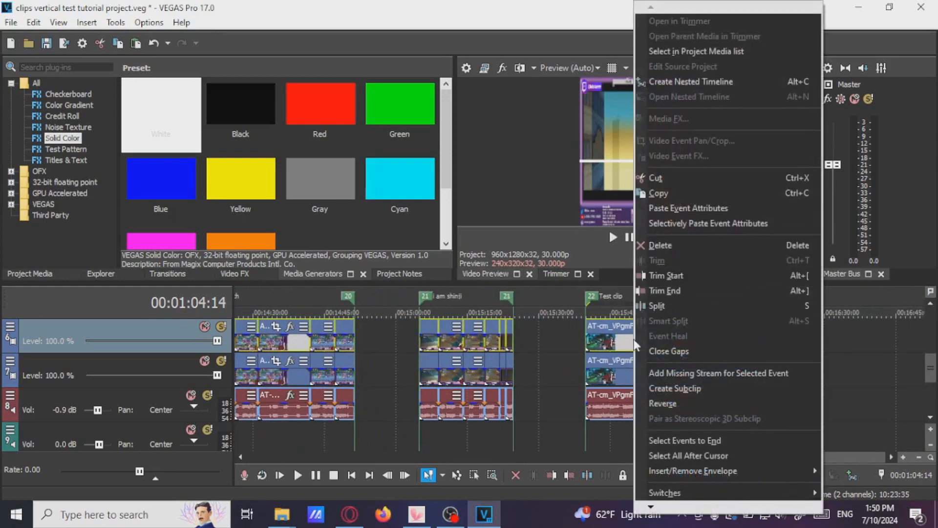
{"action": "left_click", "coordinate": [671, 208]}
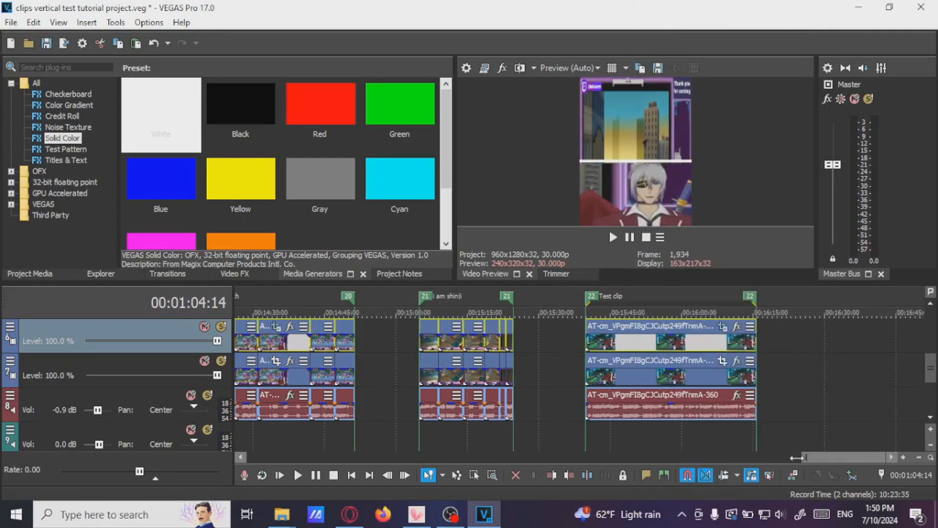
Review upper-track gameplay events across several regions in the preview to check their layout
{"action": "left_click_drag", "start_coordinate": [837, 457], "coordinate": [264, 437]}
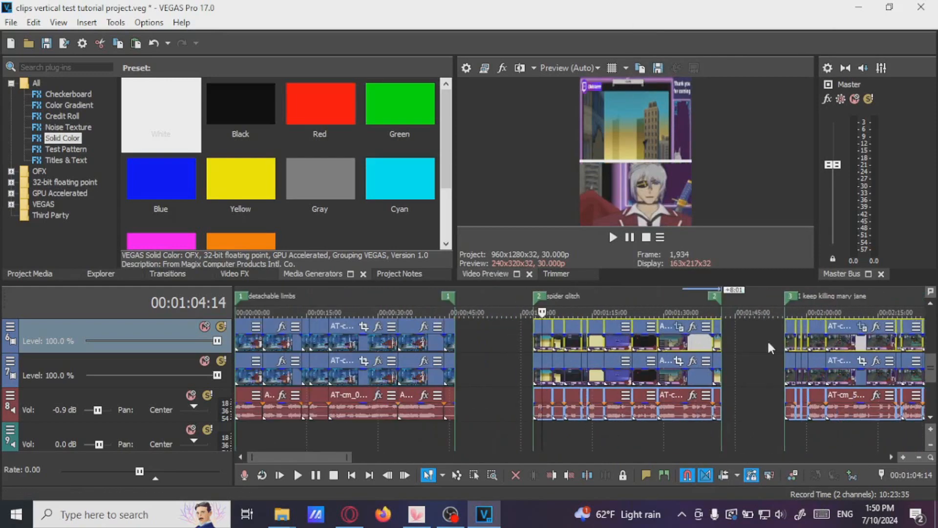
{"action": "left_click", "coordinate": [854, 342]}
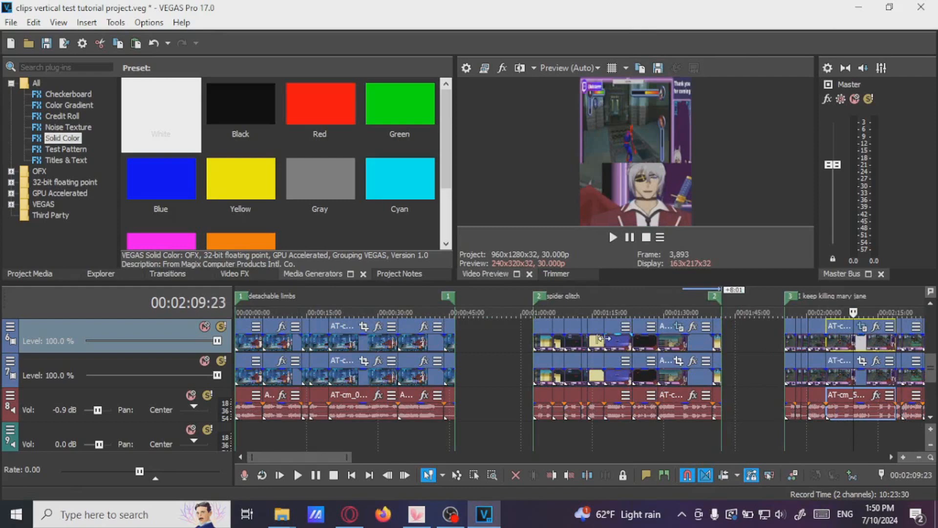
{"action": "left_click", "coordinate": [403, 341]}
{"action": "left_click", "coordinate": [864, 348]}
{"action": "scroll", "coordinate": [828, 356], "scroll_direction": "down", "scroll_amount": 2}
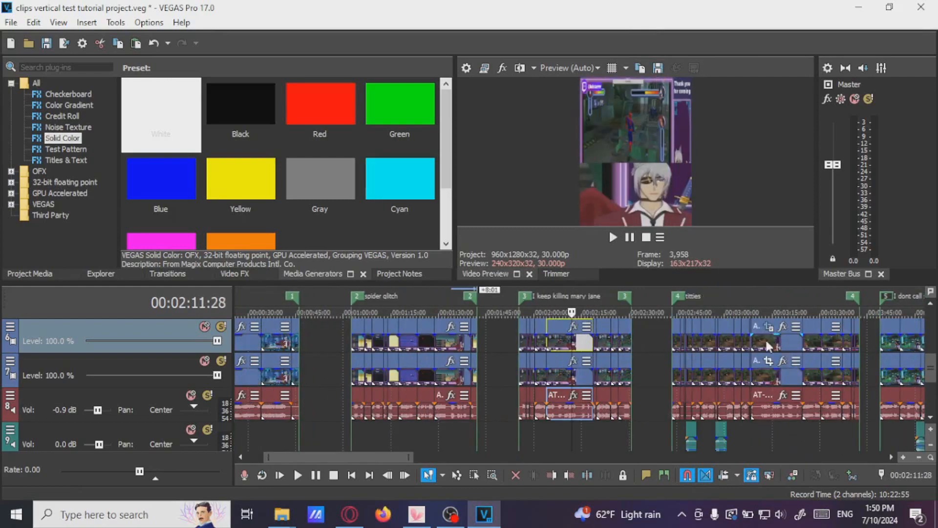
{"action": "left_click", "coordinate": [766, 345]}
{"action": "scroll", "coordinate": [766, 345], "scroll_direction": "up", "scroll_amount": 1}
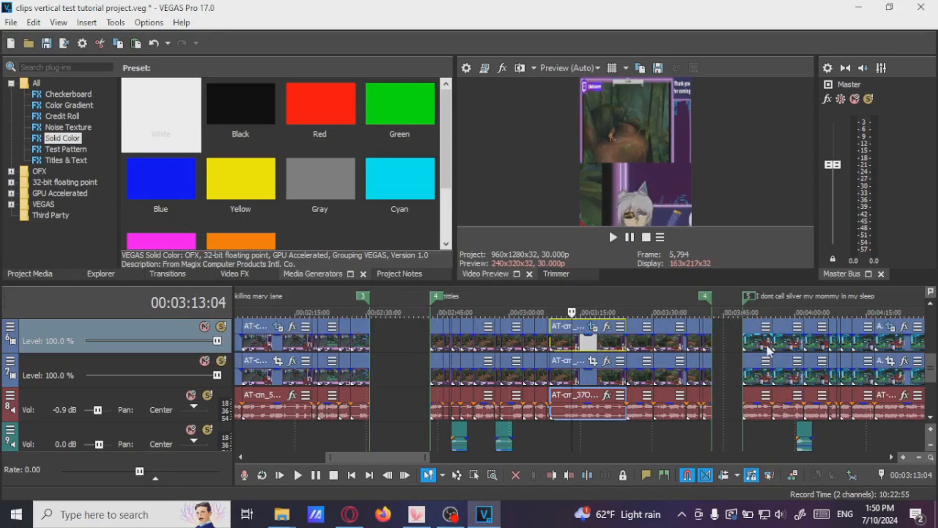
{"action": "left_click", "coordinate": [766, 345]}
{"action": "scroll", "coordinate": [766, 345], "scroll_direction": "down", "scroll_amount": 3}
{"action": "left_click", "coordinate": [707, 344]}
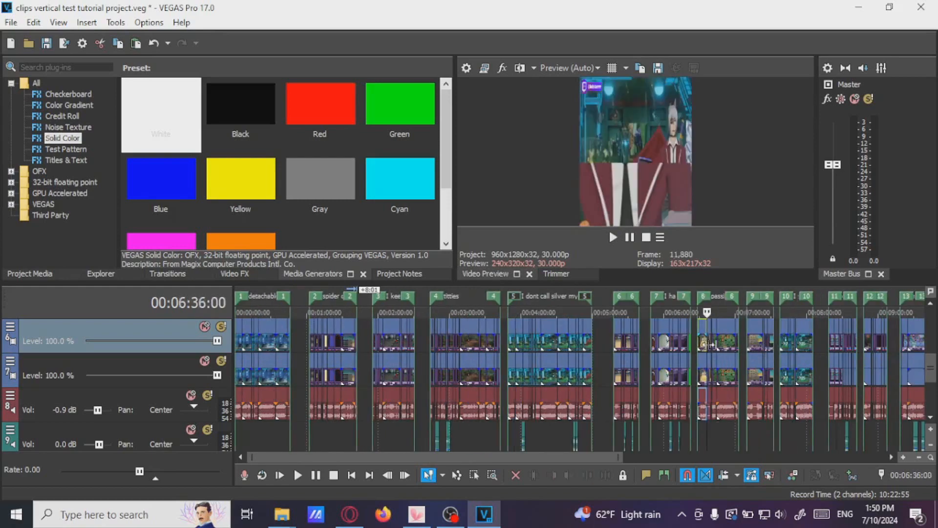
{"action": "scroll", "coordinate": [708, 344], "scroll_direction": "up", "scroll_amount": 3}
{"action": "left_click", "coordinate": [638, 348]}
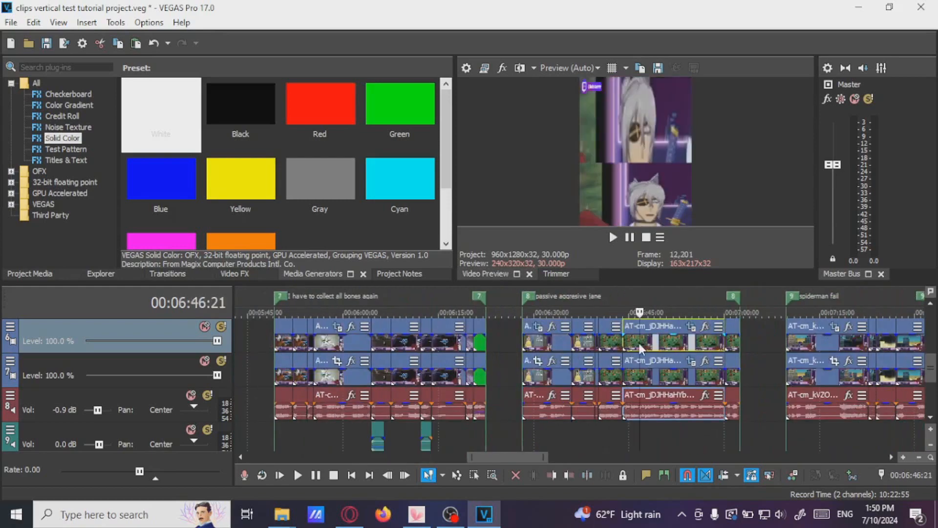
{"action": "left_click", "coordinate": [558, 346]}
{"action": "scroll", "coordinate": [557, 344], "scroll_direction": "down", "scroll_amount": 5}
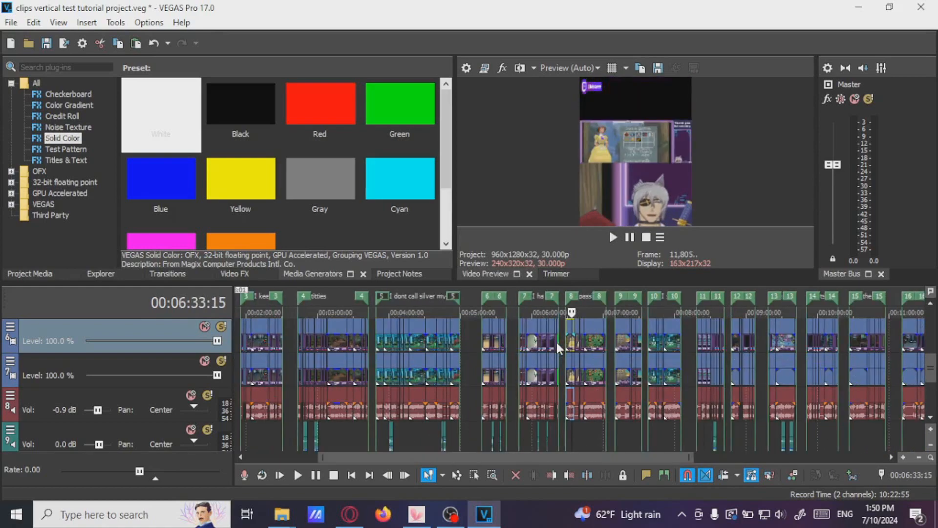
{"action": "left_click_drag", "start_coordinate": [563, 459], "coordinate": [415, 432]}
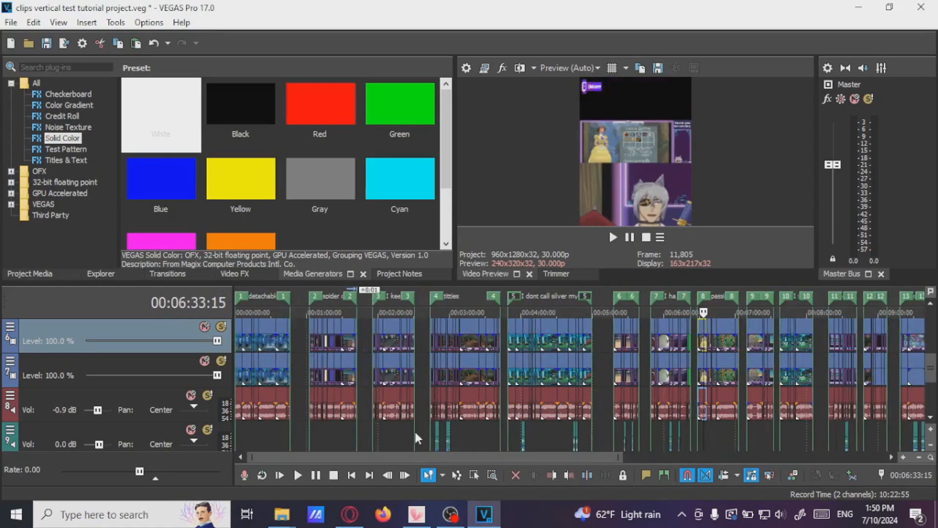
Review the spider glitch region's upper-track events in the preview
{"action": "left_click", "coordinate": [320, 343]}
{"action": "scroll", "coordinate": [354, 348], "scroll_direction": "up", "scroll_amount": 5}
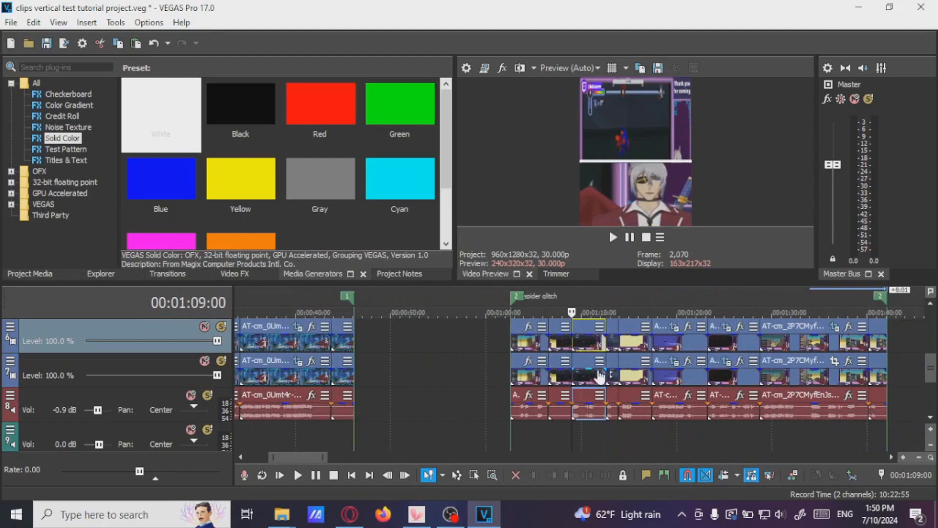
{"action": "left_click", "coordinate": [594, 345]}
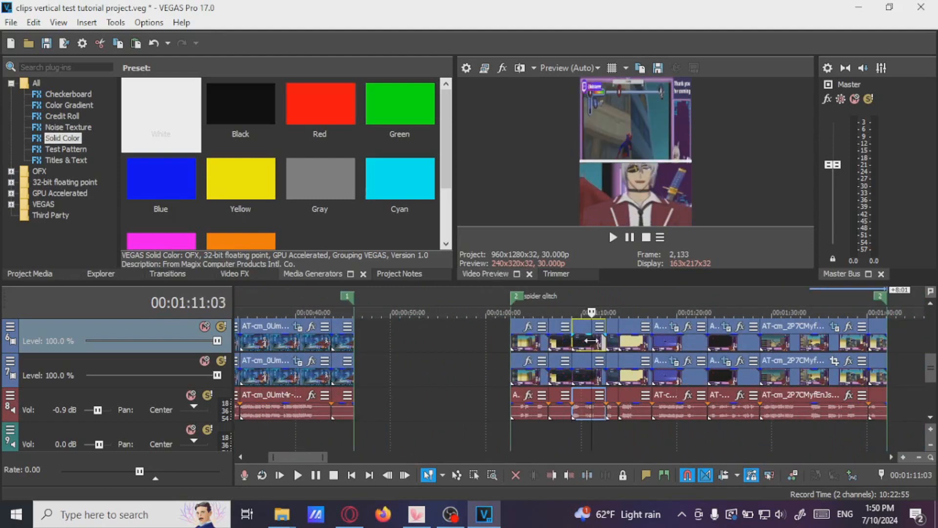
{"action": "scroll", "coordinate": [591, 341], "scroll_direction": "right", "scroll_amount": 3}
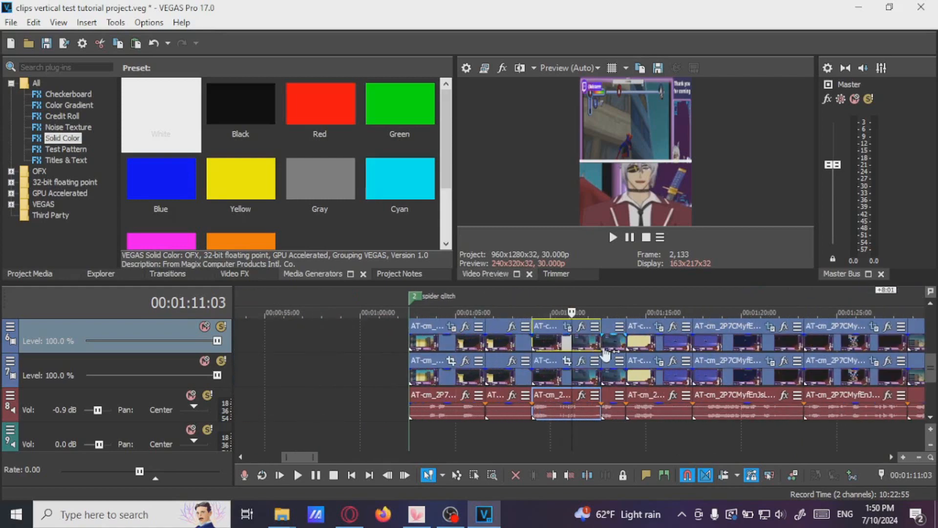
{"action": "scroll", "coordinate": [602, 349], "scroll_direction": "up", "scroll_amount": 3}
{"action": "left_click", "coordinate": [539, 346]}
{"action": "left_click", "coordinate": [574, 347]}
{"action": "scroll", "coordinate": [574, 347], "scroll_direction": "down", "scroll_amount": 2}
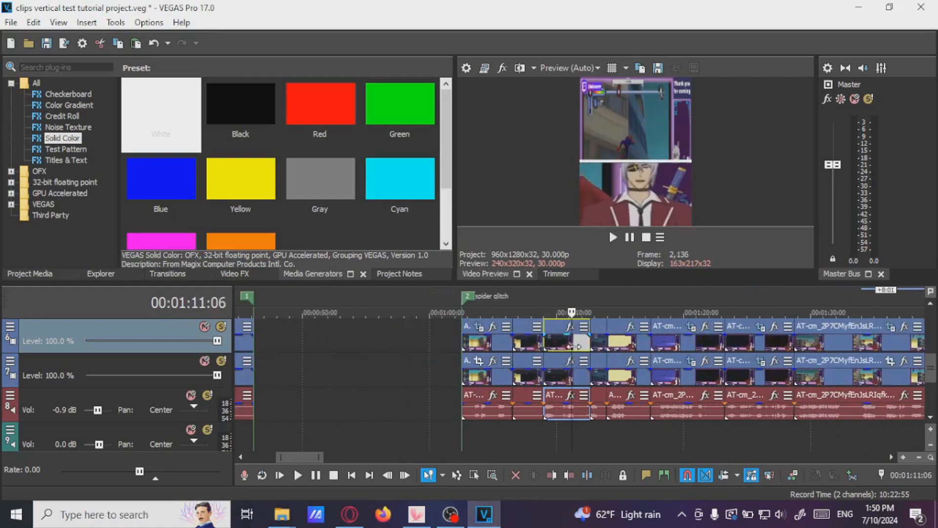
{"action": "scroll", "coordinate": [574, 347], "scroll_direction": "up", "scroll_amount": 2}
{"action": "left_click", "coordinate": [708, 344]}
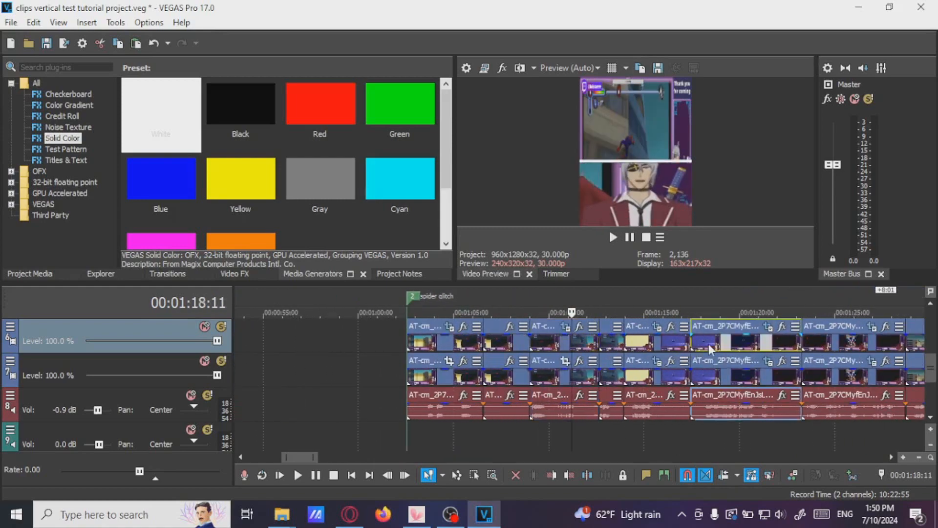
{"action": "scroll", "coordinate": [797, 367], "scroll_direction": "down", "scroll_amount": 2}
{"action": "scroll", "coordinate": [804, 370], "scroll_direction": "up", "scroll_amount": 2}
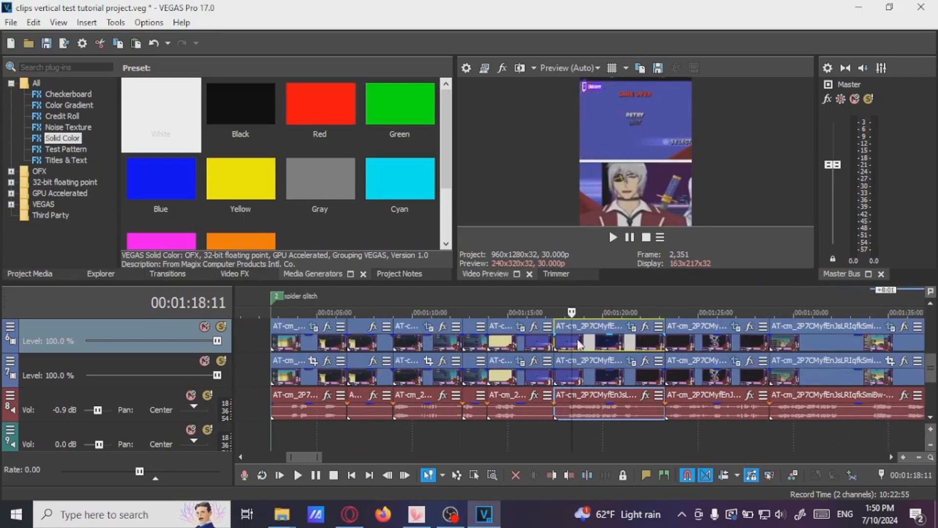
{"action": "scroll", "coordinate": [592, 348], "scroll_direction": "down", "scroll_amount": 2}
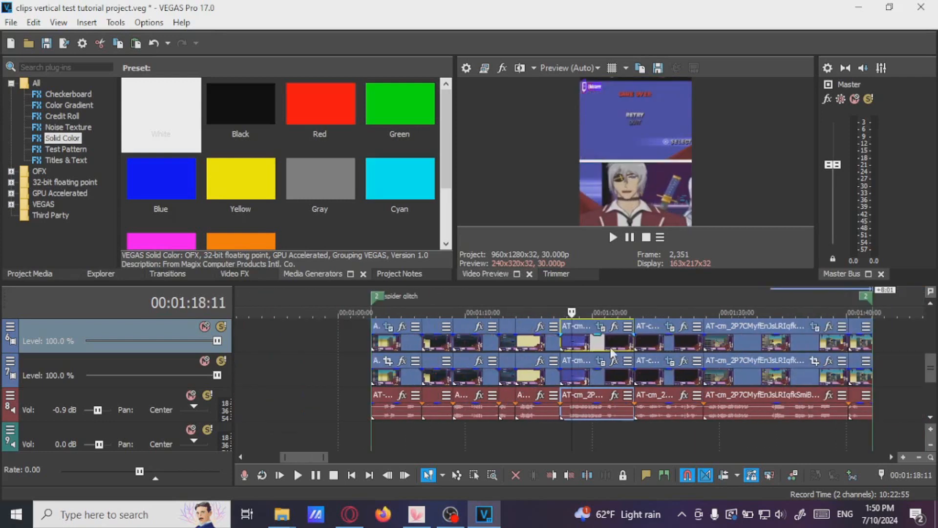
Select the lower-track events across the spider glitch region and paste the copied event attributes onto them
{"action": "left_click", "coordinate": [590, 376]}
{"action": "left_click", "coordinate": [395, 379]}
{"action": "left_click", "coordinate": [801, 375], "text": "shift"}
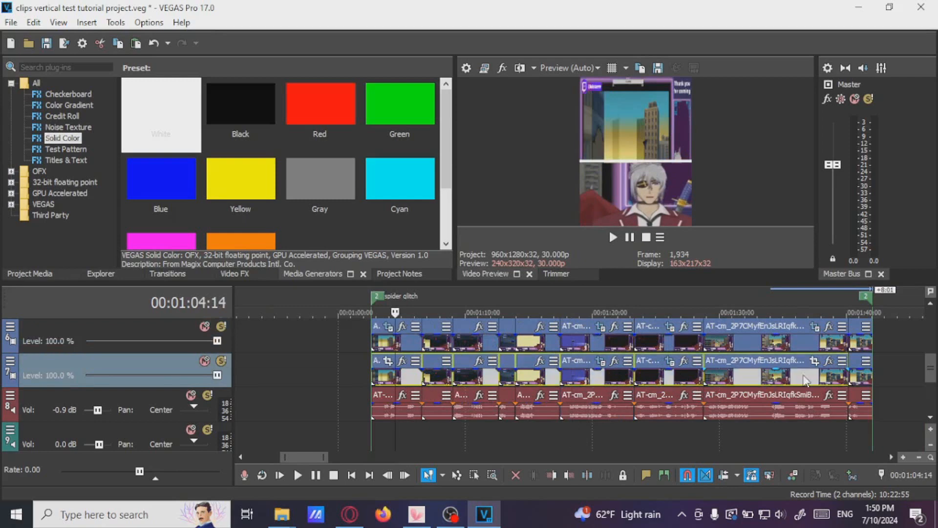
{"action": "right_click", "coordinate": [858, 376]}
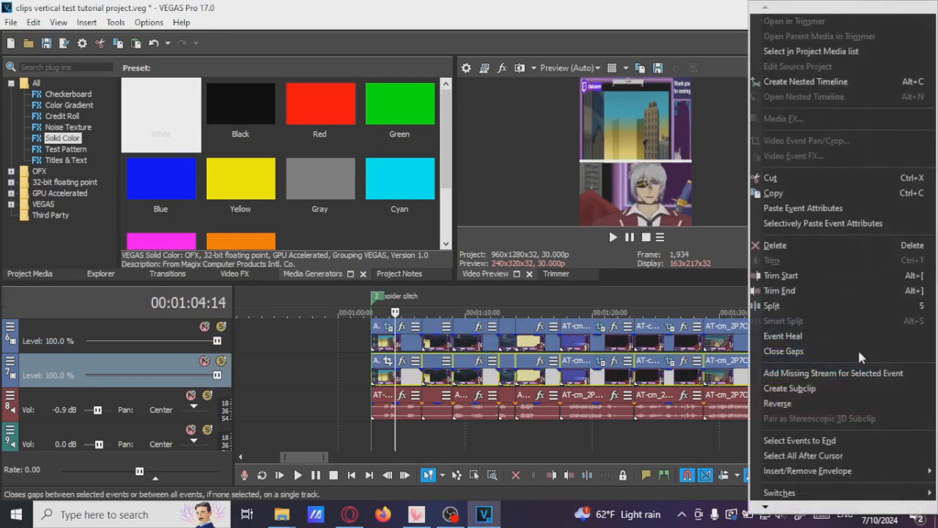
{"action": "left_click", "coordinate": [813, 209]}
Preview individual upper-track events within the spider glitch region to check the layout
{"action": "left_click", "coordinate": [538, 342]}
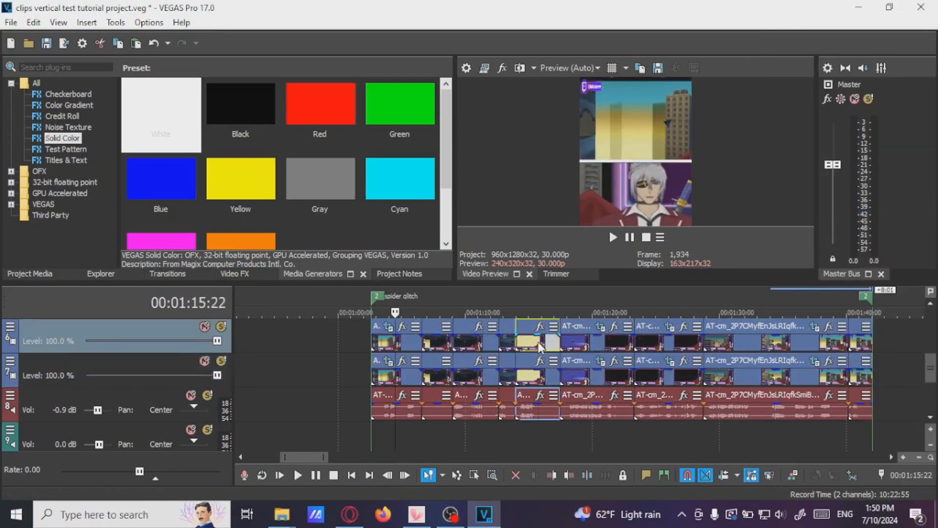
{"action": "left_click", "coordinate": [498, 341]}
{"action": "left_click", "coordinate": [462, 341]}
{"action": "left_click", "coordinate": [682, 342]}
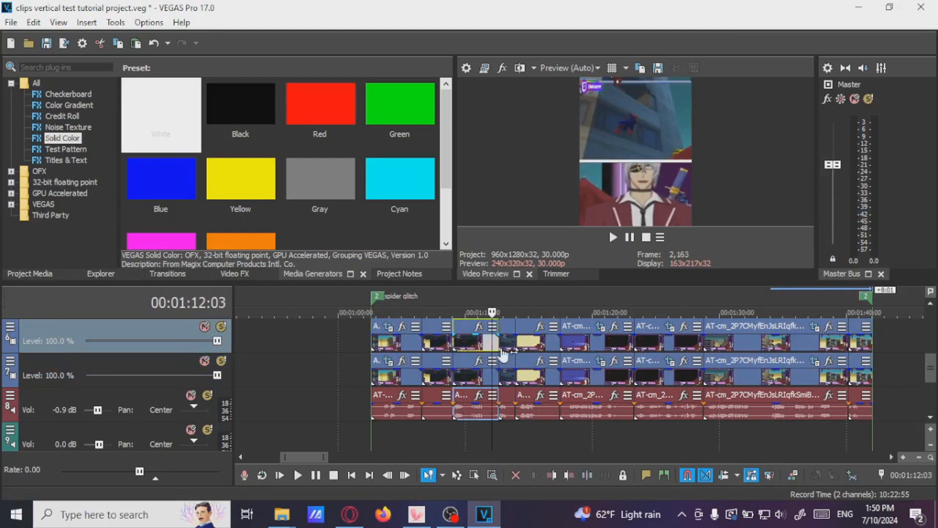
{"action": "left_click", "coordinate": [741, 341]}
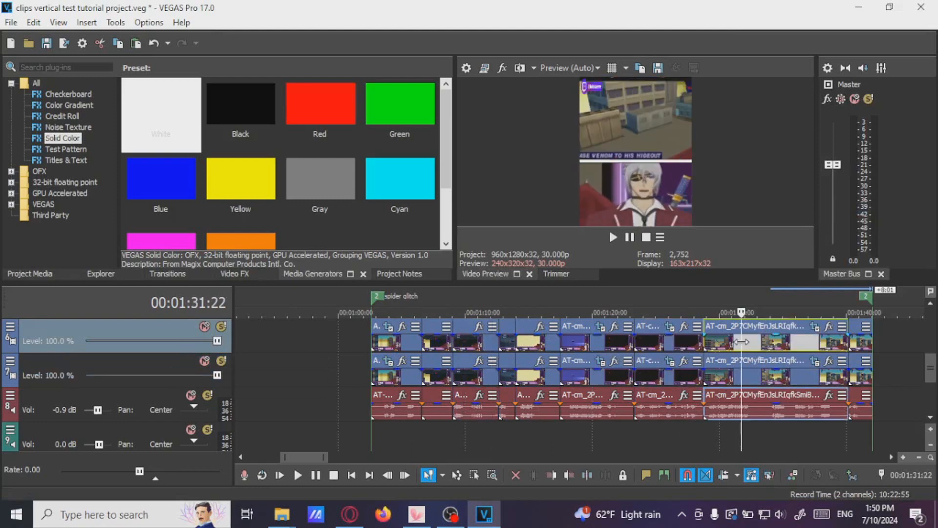
{"action": "left_click", "coordinate": [766, 342]}
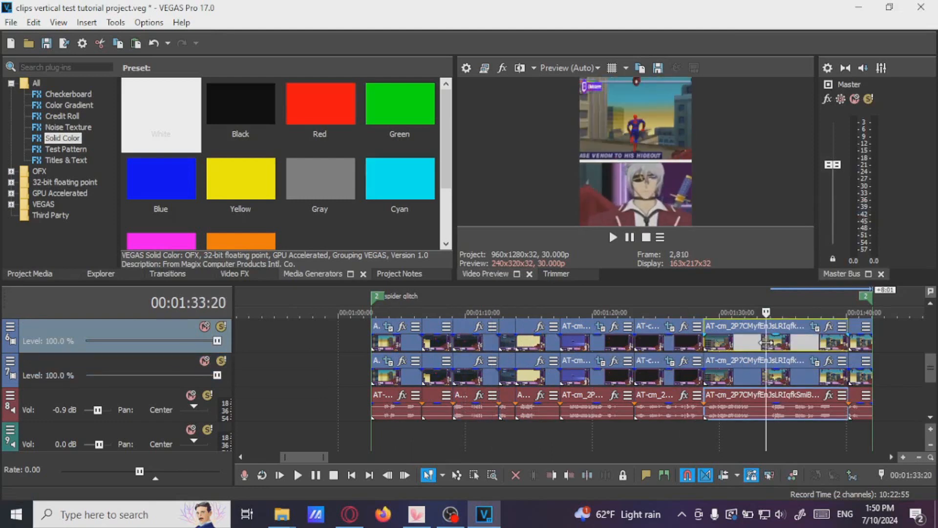
Select the lower-track events in the keep killing mary jane region and paste the copied event attributes onto them
{"action": "scroll", "coordinate": [735, 353], "scroll_direction": "down", "scroll_amount": 2}
{"action": "scroll", "coordinate": [733, 350], "scroll_direction": "down", "scroll_amount": 2}
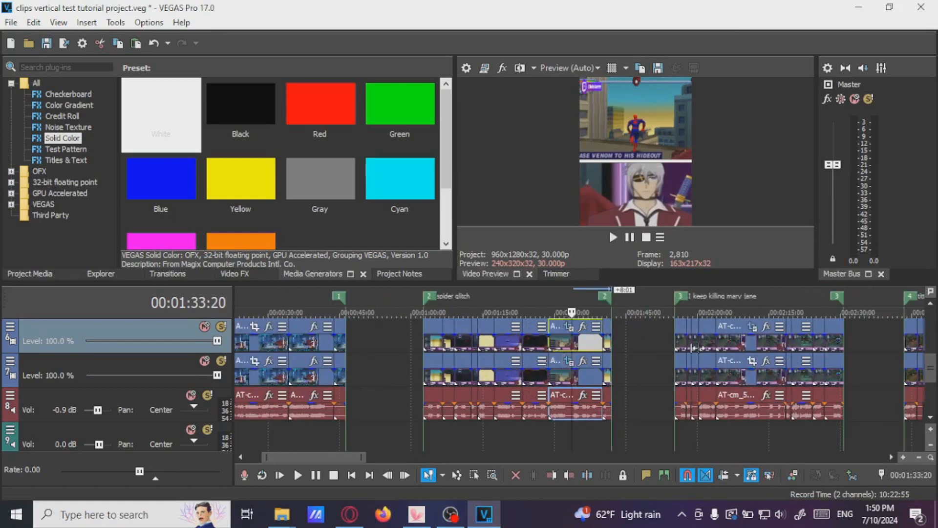
{"action": "left_click", "coordinate": [728, 344]}
{"action": "scroll", "coordinate": [728, 344], "scroll_direction": "up", "scroll_amount": 2}
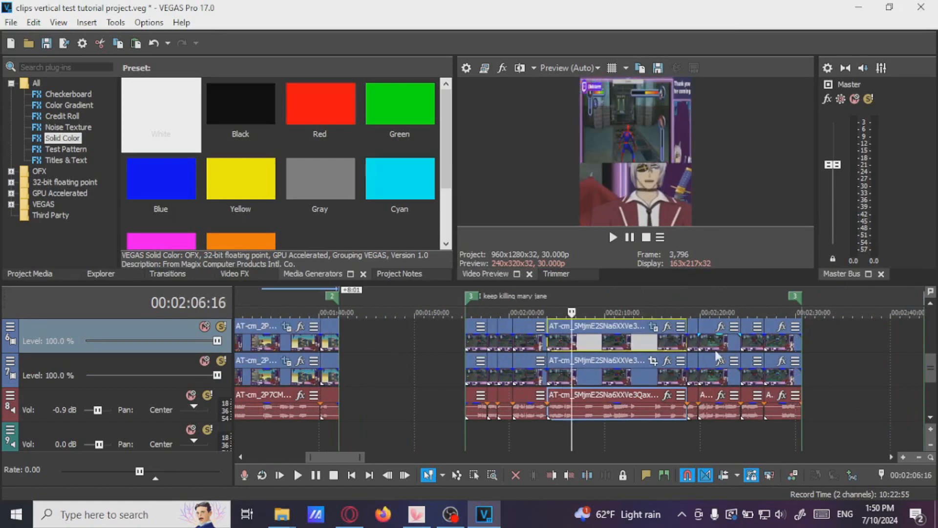
{"action": "left_click", "coordinate": [480, 377]}
{"action": "right_click", "coordinate": [781, 381]}
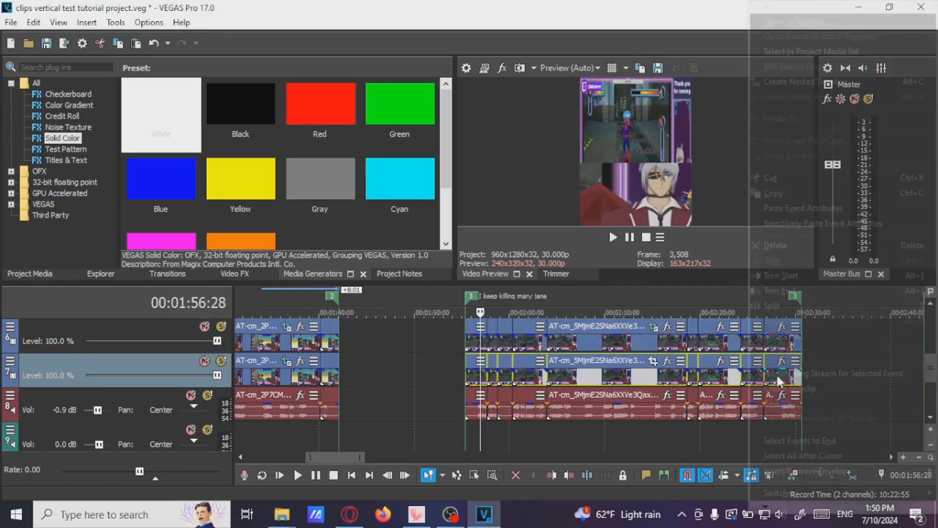
{"action": "left_click", "coordinate": [801, 433]}
{"action": "left_click", "coordinate": [299, 345]}
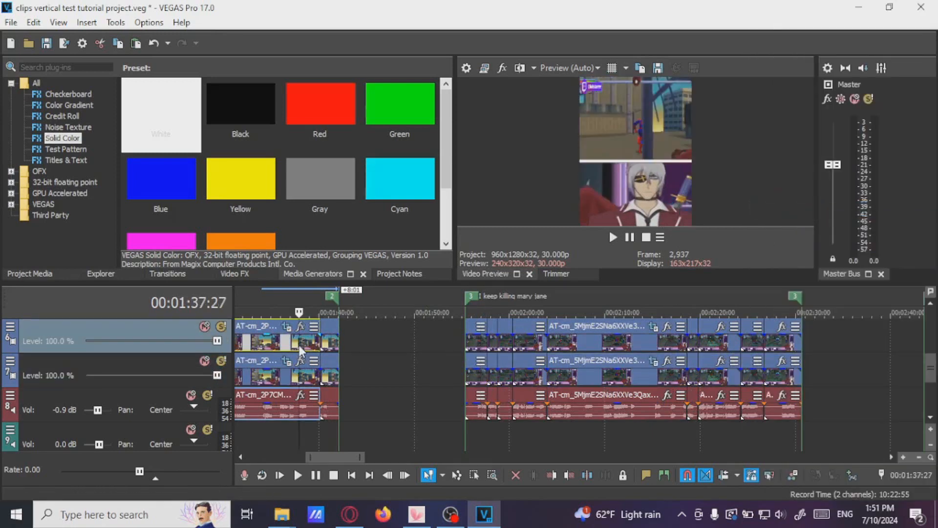
Preview the events in the keep killing mary jane region and browse the timeline toward the titties region
{"action": "left_click", "coordinate": [474, 342]}
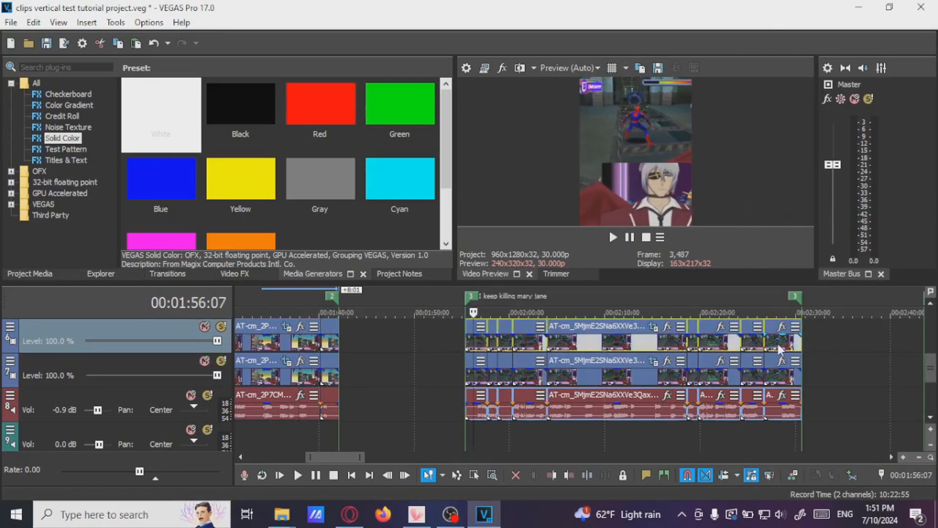
{"action": "left_click", "coordinate": [611, 341]}
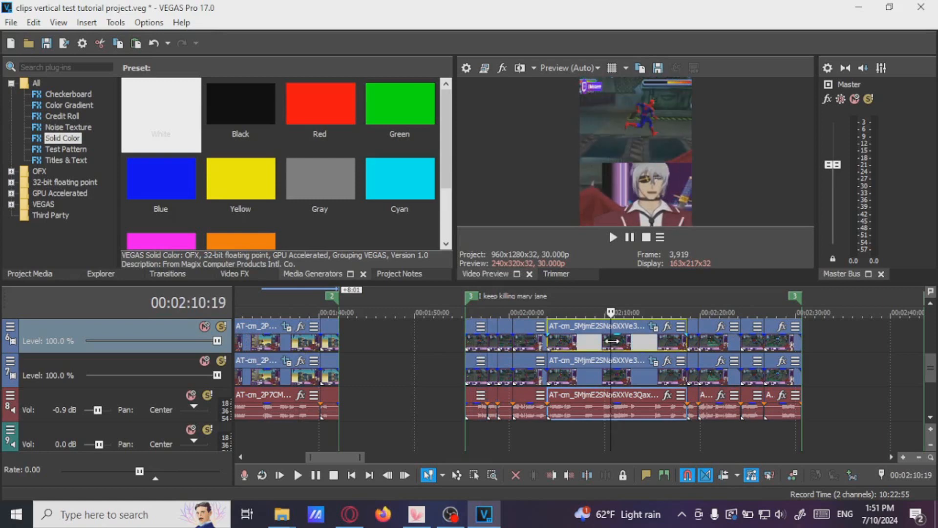
{"action": "left_click", "coordinate": [589, 376]}
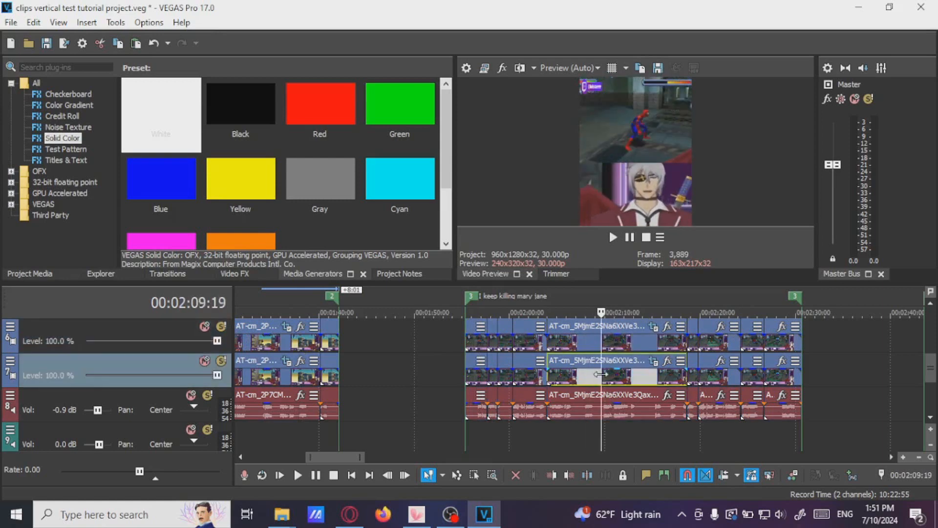
{"action": "left_click", "coordinate": [638, 341]}
{"action": "scroll", "coordinate": [723, 350], "scroll_direction": "up", "scroll_amount": 1}
{"action": "left_click", "coordinate": [659, 352]}
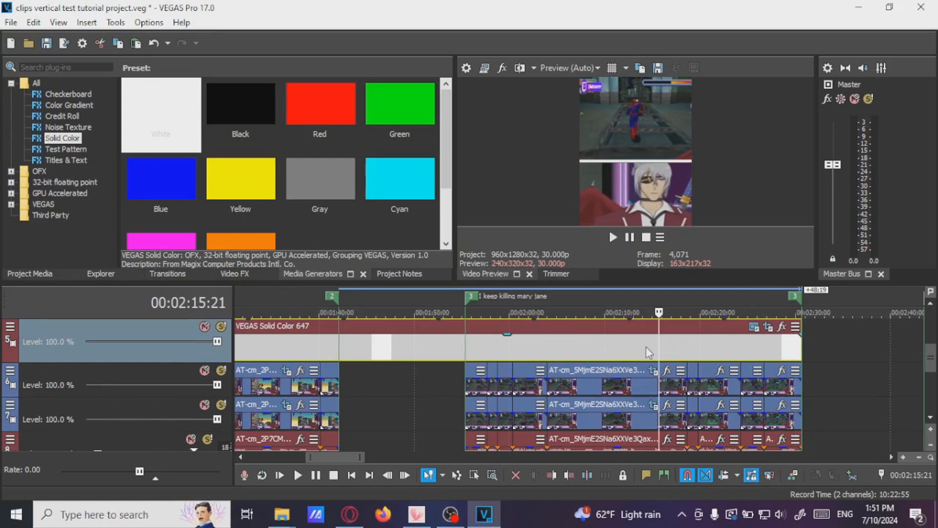
{"action": "scroll", "coordinate": [646, 347], "scroll_direction": "down", "scroll_amount": 2}
{"action": "left_click", "coordinate": [739, 335]}
{"action": "scroll", "coordinate": [740, 335], "scroll_direction": "down", "scroll_amount": 3}
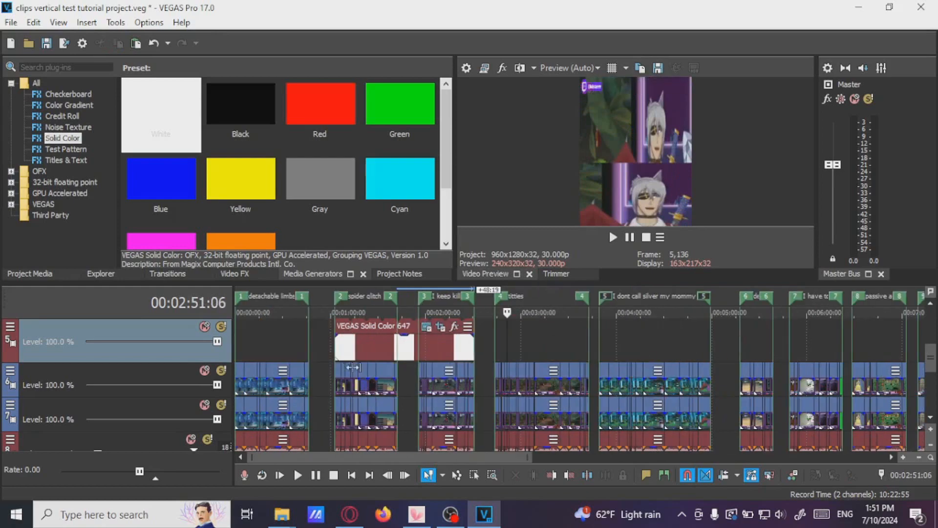
{"action": "scroll", "coordinate": [555, 401], "scroll_direction": "up", "scroll_amount": 2}
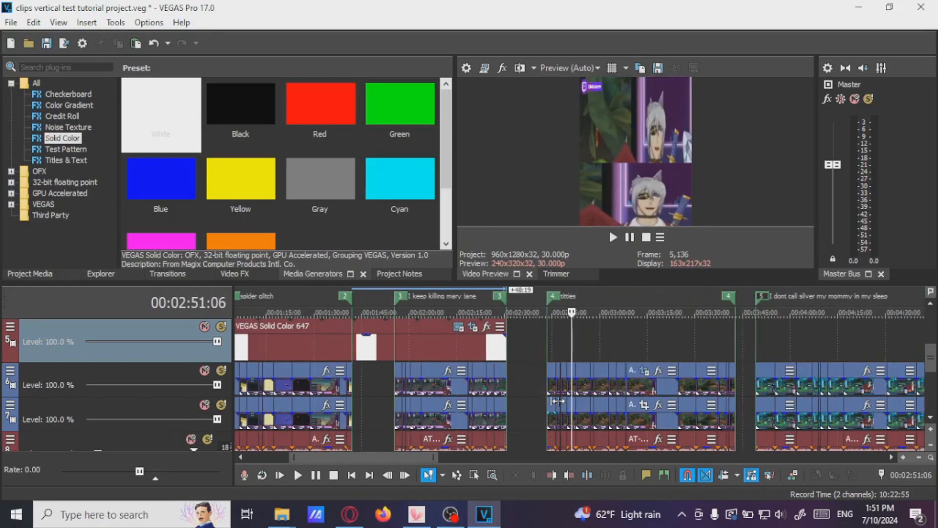
{"action": "scroll", "coordinate": [557, 401], "scroll_direction": "up", "scroll_amount": 3}
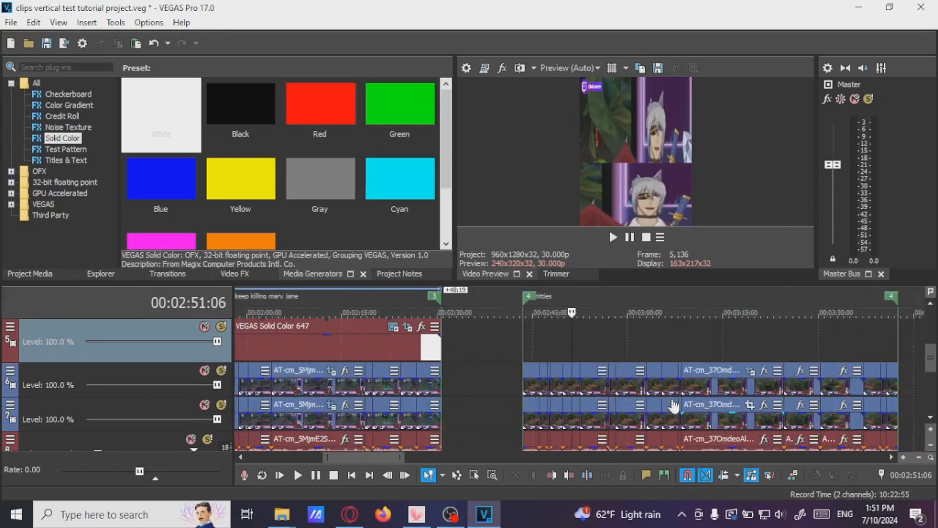
Select the lower-track events across the titties region and paste the copied event attributes onto them
{"action": "left_click", "coordinate": [508, 425]}
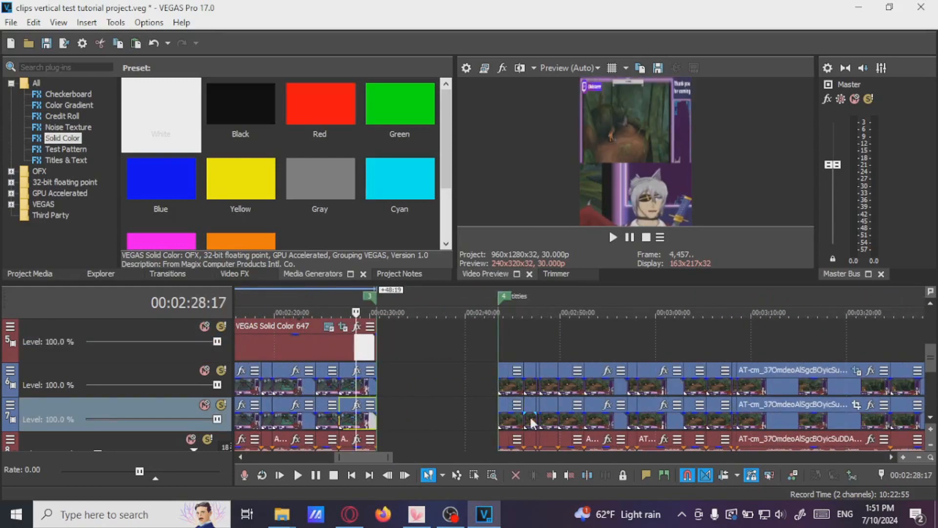
{"action": "left_click", "coordinate": [504, 423]}
{"action": "scroll", "coordinate": [639, 424], "scroll_direction": "down", "scroll_amount": 2}
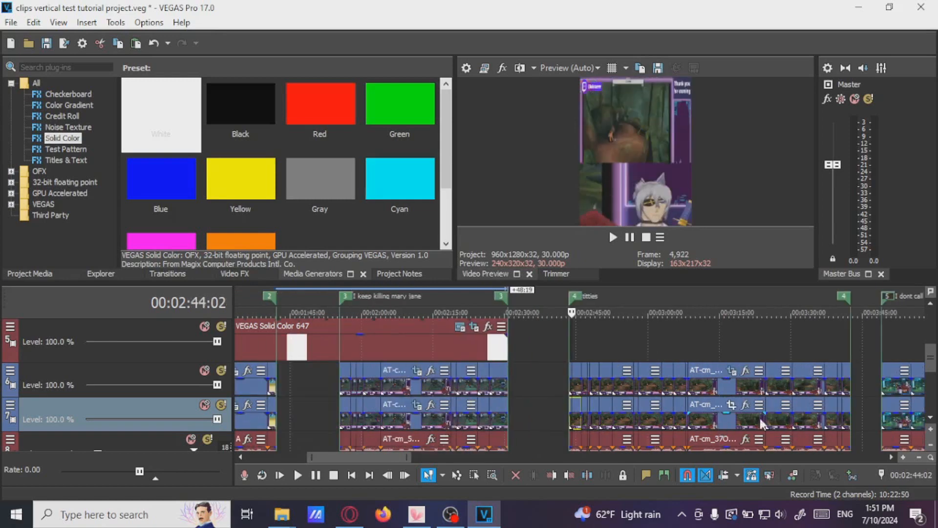
{"action": "left_click", "coordinate": [843, 416]}
{"action": "right_click", "coordinate": [845, 417]}
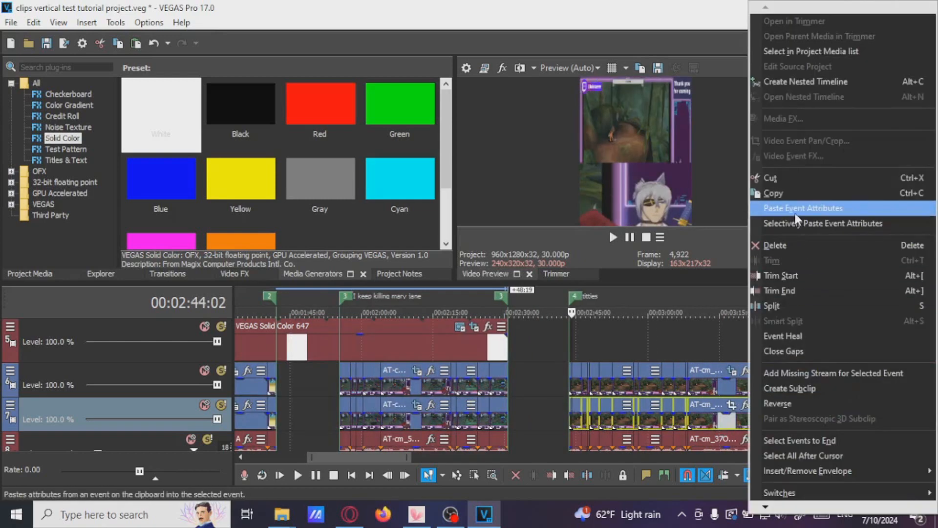
{"action": "left_click", "coordinate": [795, 213]}
Extend the solid color divider event so it runs to the end of the titties region
{"action": "left_click_drag", "start_coordinate": [507, 347], "coordinate": [848, 348]}
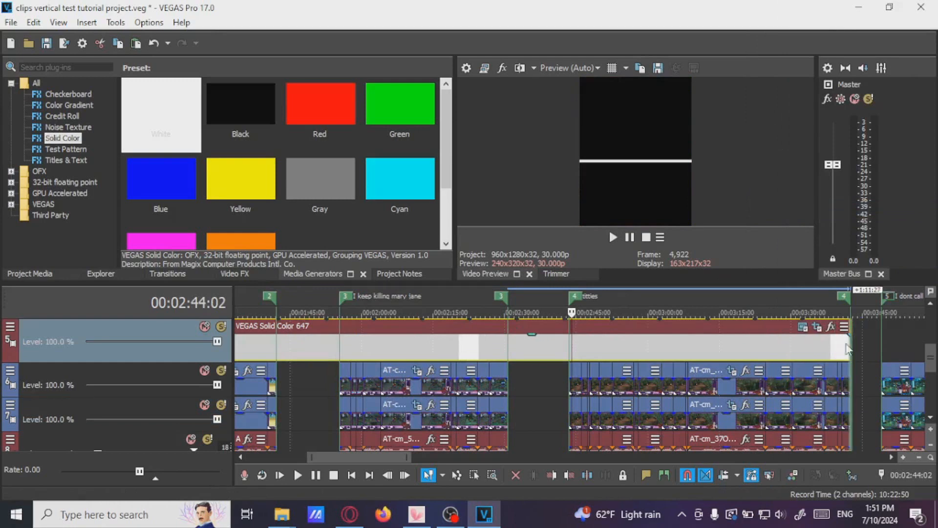
{"action": "left_click", "coordinate": [690, 353]}
{"action": "left_click", "coordinate": [668, 354]}
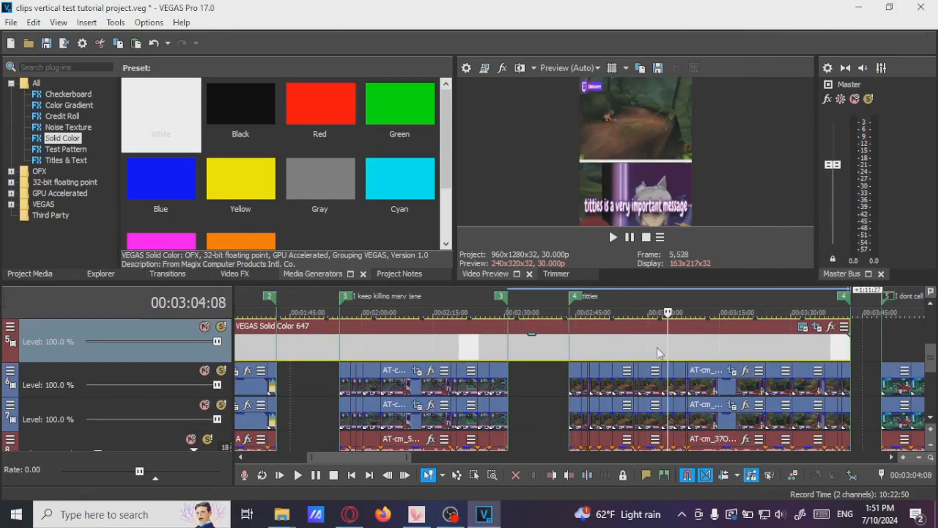
{"action": "left_click", "coordinate": [660, 352]}
{"action": "left_click", "coordinate": [650, 347]}
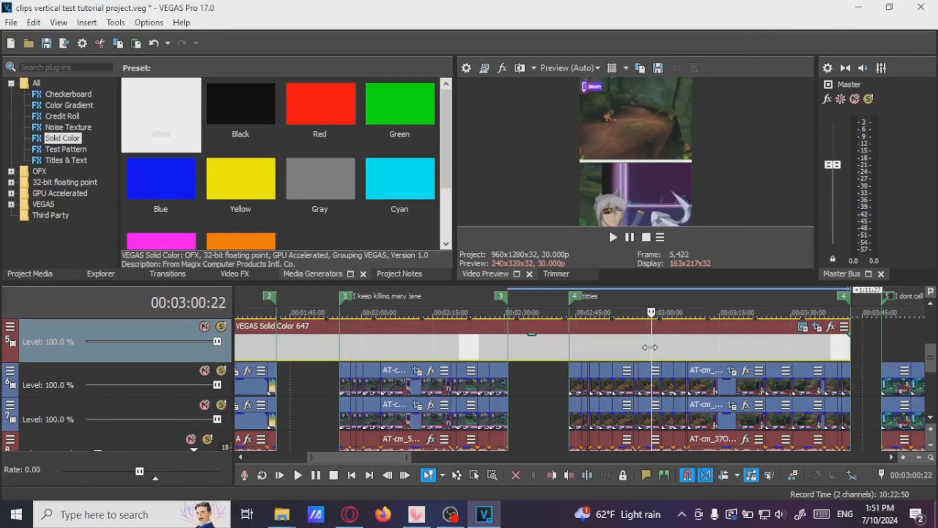
Preview individual upper-track events within the detachable limbs region to check the layout
{"action": "scroll", "coordinate": [585, 388], "scroll_direction": "down", "scroll_amount": 5}
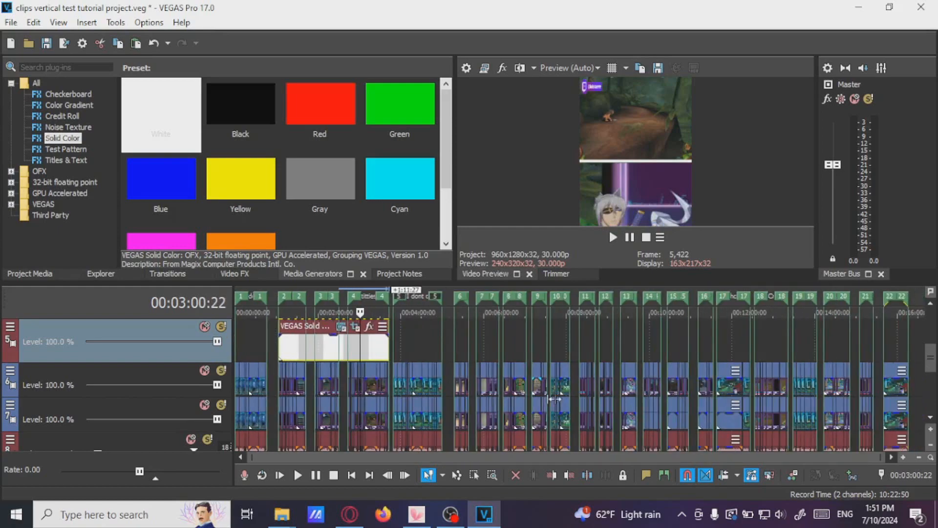
{"action": "left_click", "coordinate": [314, 354]}
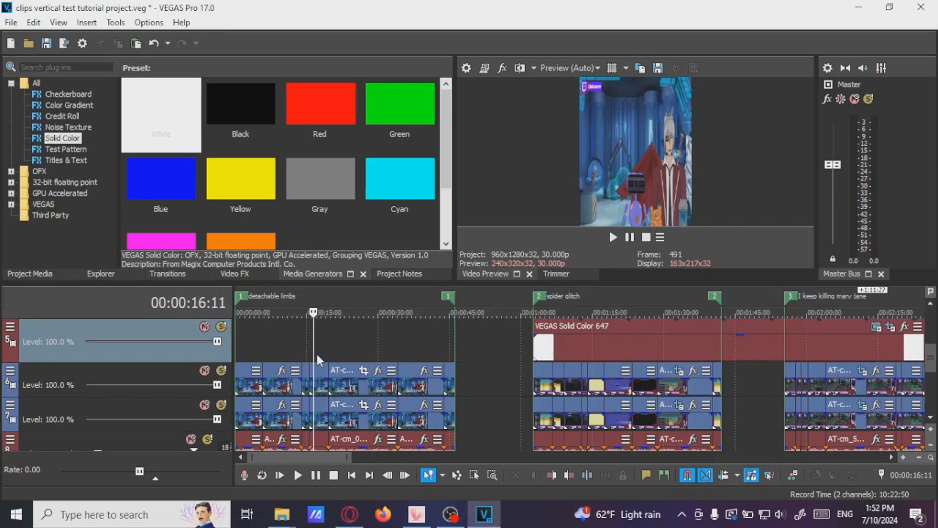
{"action": "scroll", "coordinate": [316, 355], "scroll_direction": "up", "scroll_amount": 1}
{"action": "left_click", "coordinate": [340, 387]}
{"action": "left_click", "coordinate": [333, 387]}
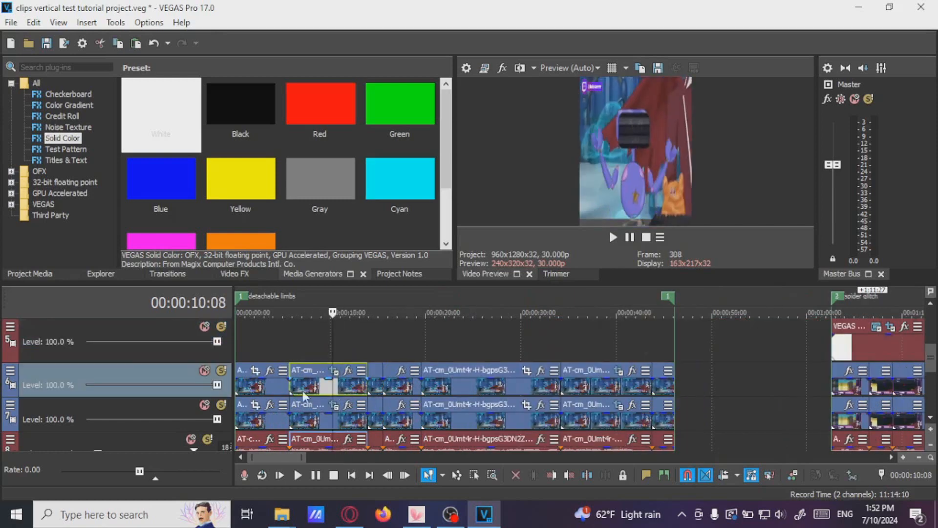
{"action": "left_click", "coordinate": [487, 389]}
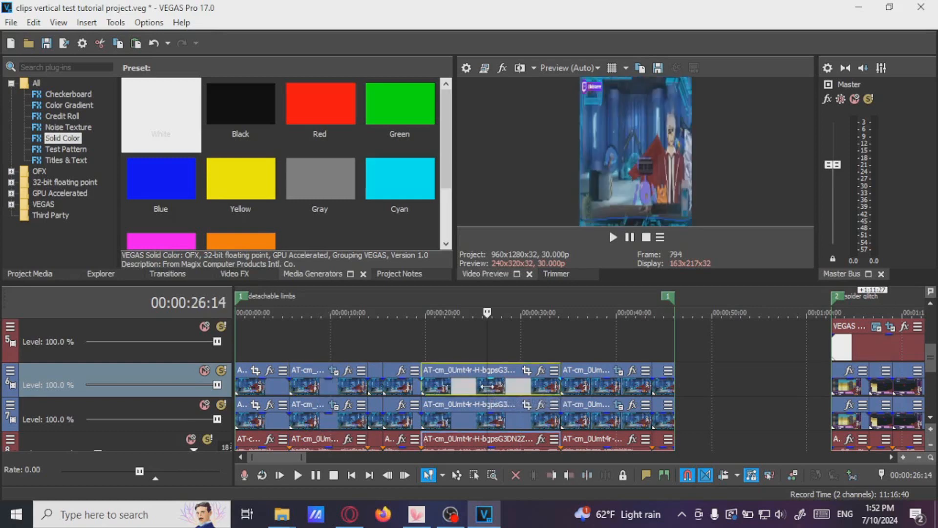
{"action": "left_click", "coordinate": [265, 388]}
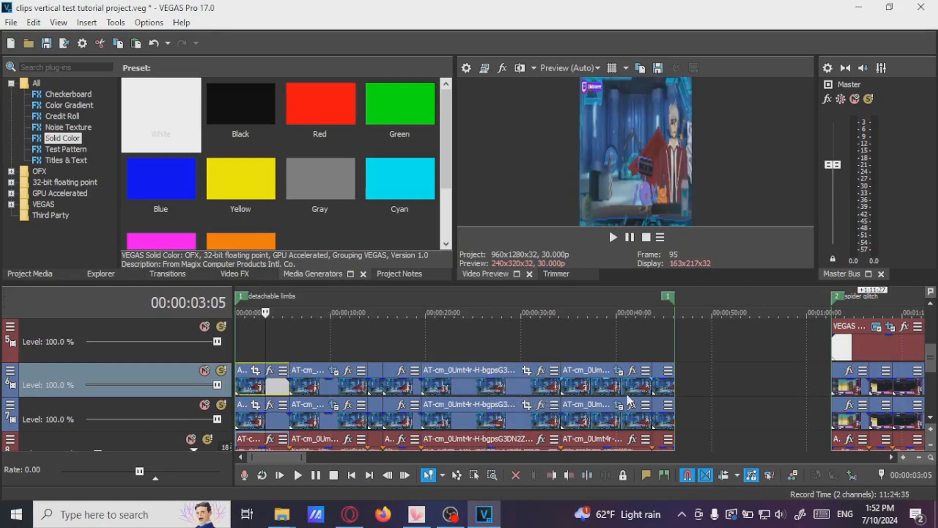
{"action": "left_click", "coordinate": [663, 389], "text": "shift"}
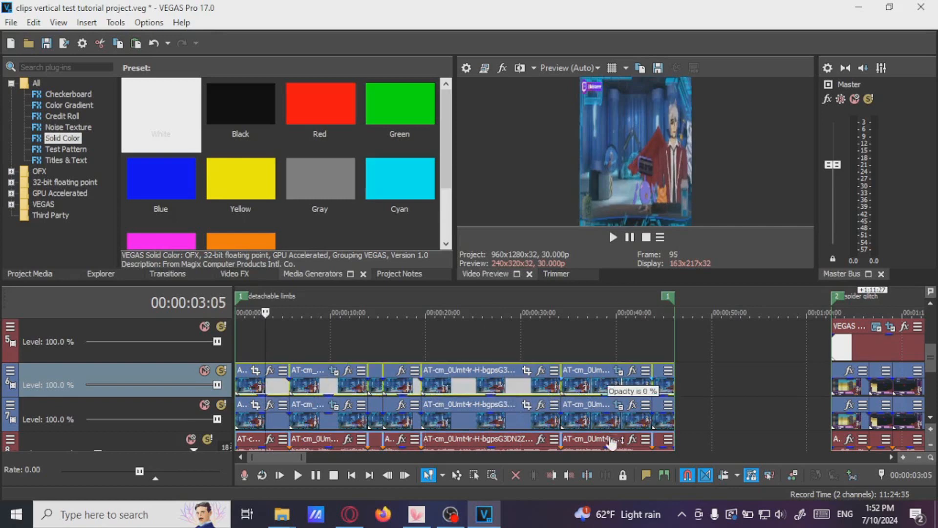
{"action": "left_click", "coordinate": [470, 387]}
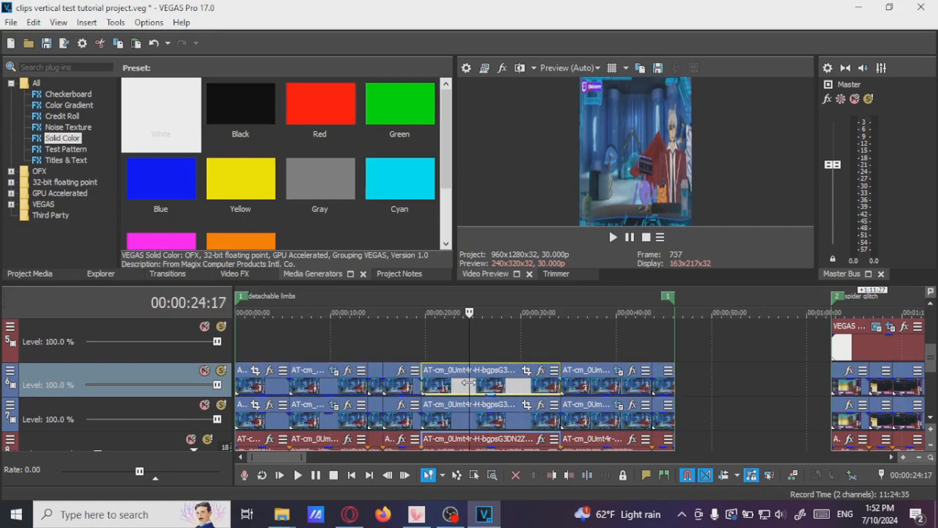
{"action": "scroll", "coordinate": [528, 389], "scroll_direction": "down", "scroll_amount": 5}
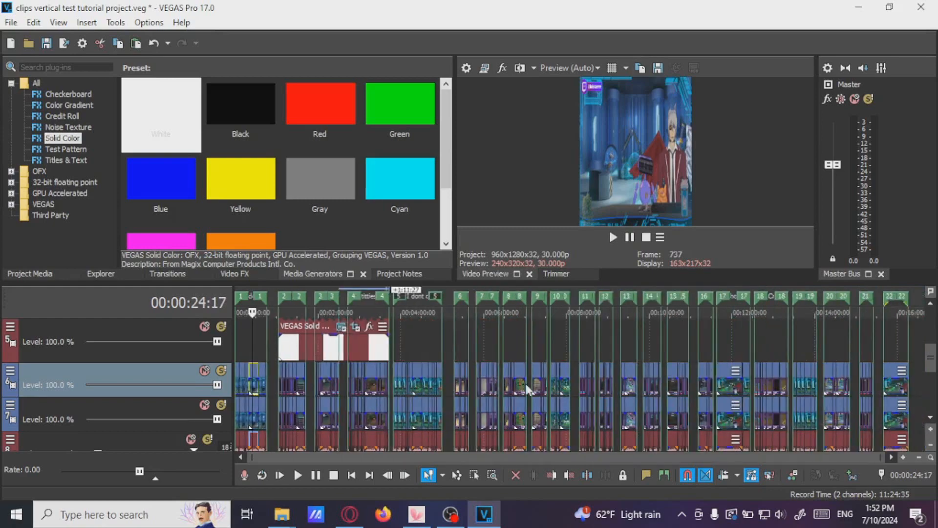
{"action": "scroll", "coordinate": [425, 386], "scroll_direction": "up", "scroll_amount": 6}
{"action": "scroll", "coordinate": [633, 390], "scroll_direction": "down", "scroll_amount": 2}
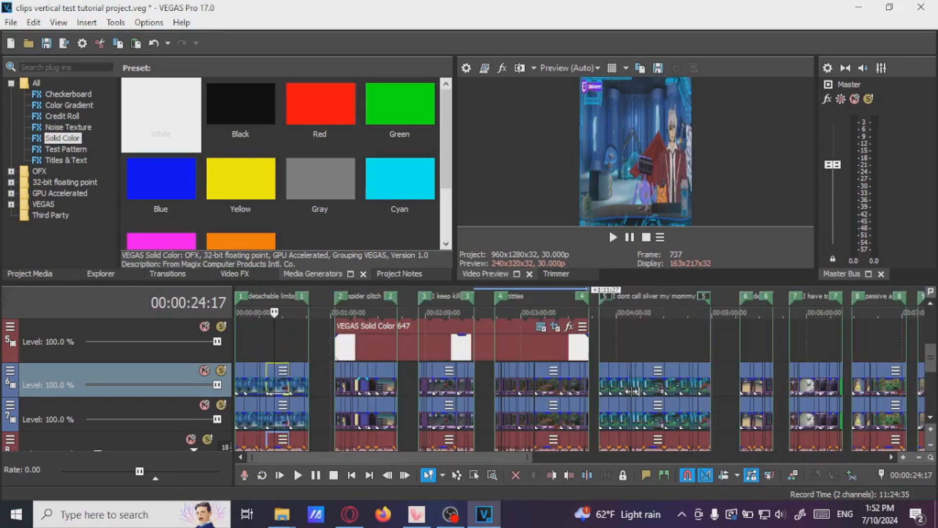
Preview the upper-track events in the dont call silver my mommy in my sleep region
{"action": "left_click", "coordinate": [642, 388]}
{"action": "scroll", "coordinate": [640, 390], "scroll_direction": "up", "scroll_amount": 4}
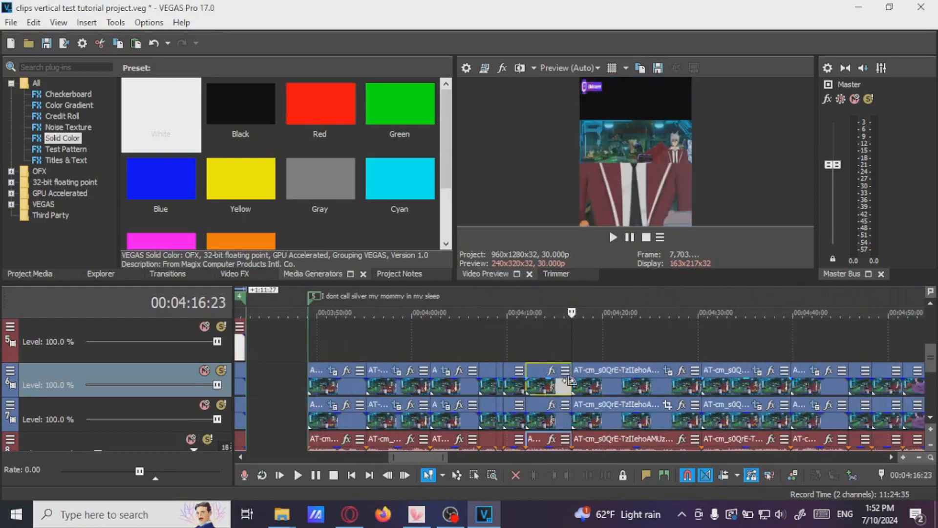
{"action": "left_click", "coordinate": [630, 395]}
{"action": "left_click", "coordinate": [348, 385]}
{"action": "scroll", "coordinate": [820, 386], "scroll_direction": "down", "scroll_amount": 2}
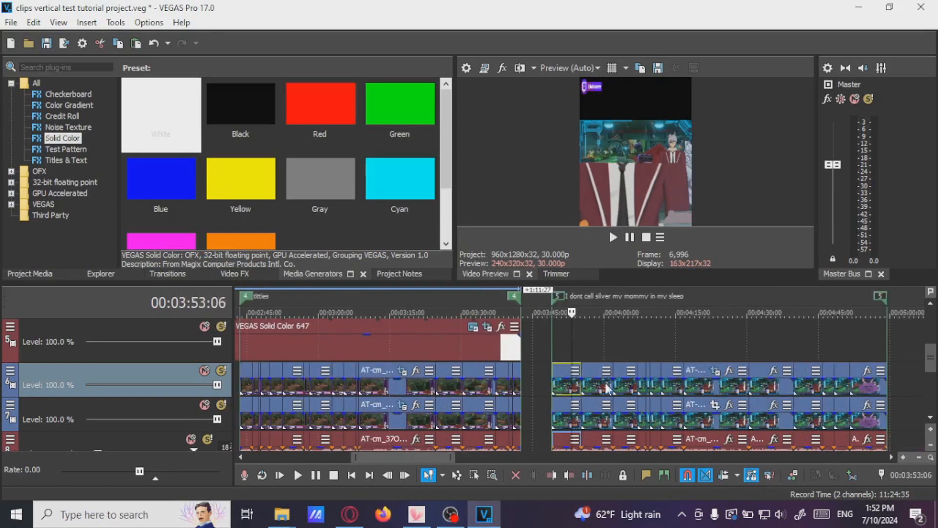
{"action": "left_click", "coordinate": [866, 392], "text": "shift"}
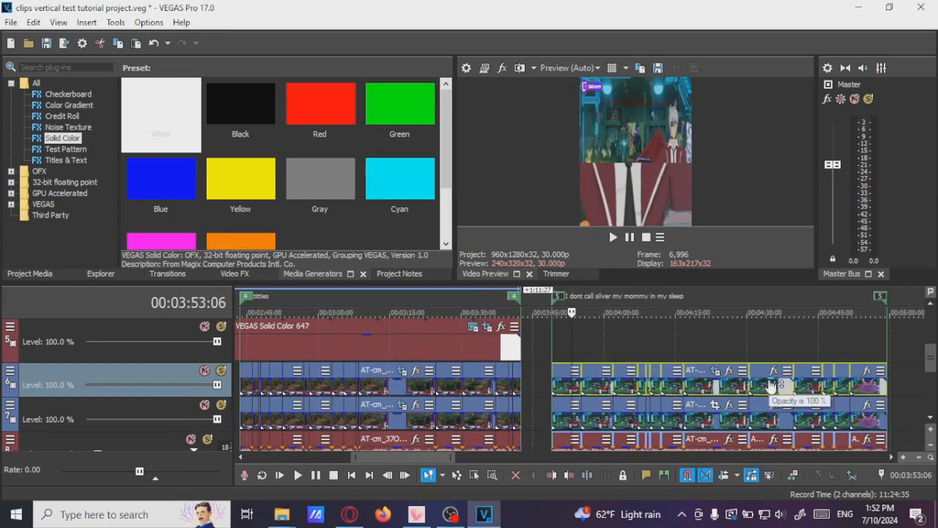
{"action": "left_click_drag", "start_coordinate": [767, 379], "coordinate": [763, 445]}
{"action": "left_click", "coordinate": [704, 389]}
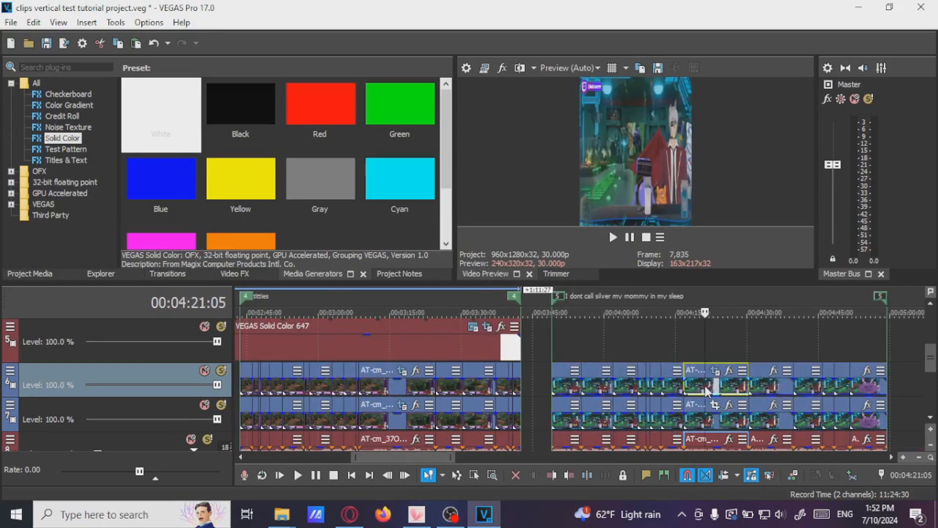
{"action": "scroll", "coordinate": [705, 389], "scroll_direction": "up", "scroll_amount": 3}
{"action": "scroll", "coordinate": [683, 391], "scroll_direction": "down", "scroll_amount": 5}
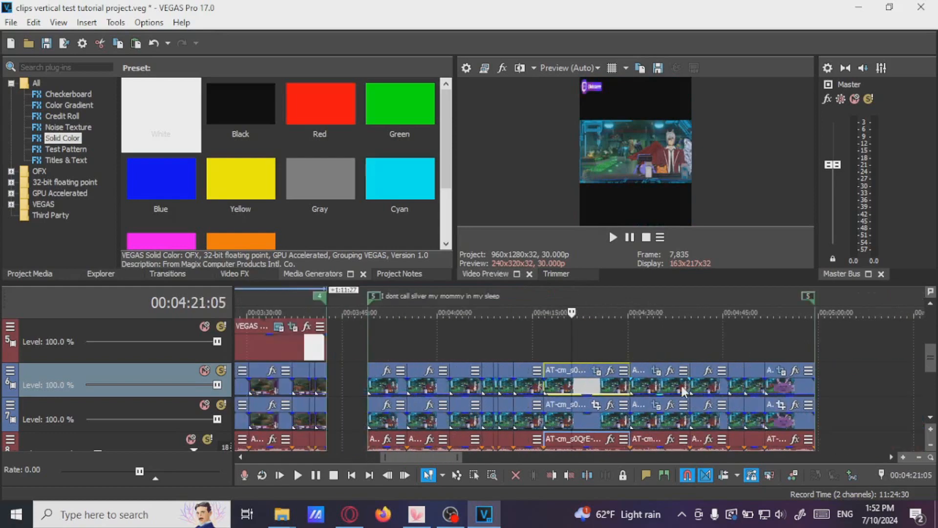
Inspect the Pan/Crop settings of a lower-track event in the detachable limbs region
{"action": "left_click", "coordinate": [271, 415]}
{"action": "scroll", "coordinate": [272, 415], "scroll_direction": "up", "scroll_amount": 5}
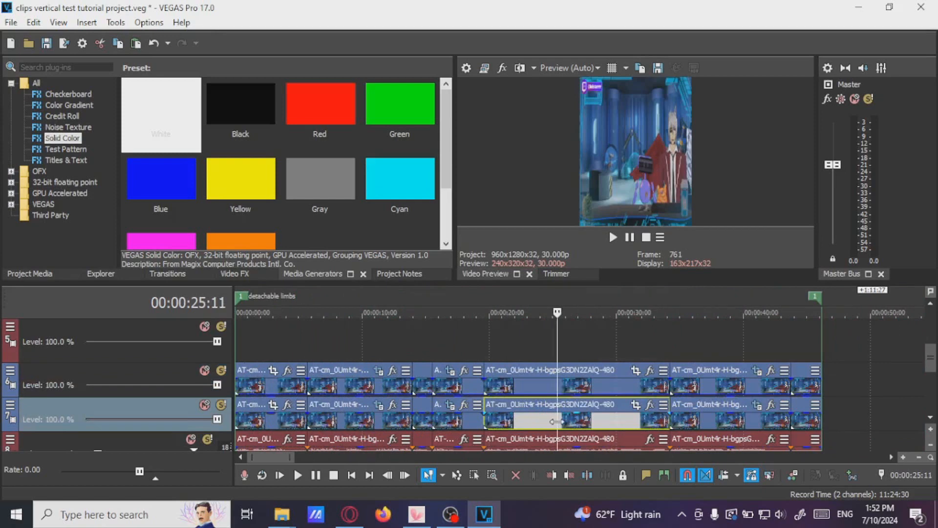
{"action": "left_click", "coordinate": [635, 405]}
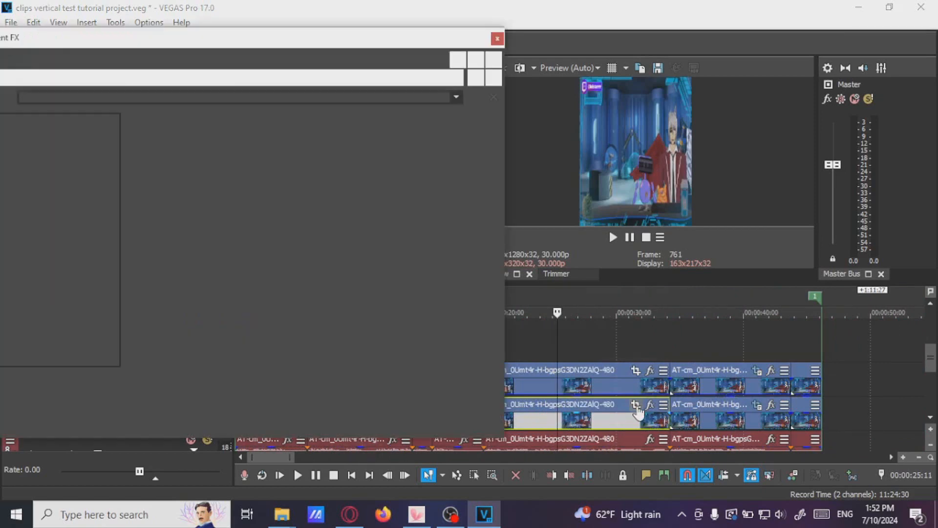
{"action": "left_click_drag", "start_coordinate": [486, 239], "coordinate": [418, 241]}
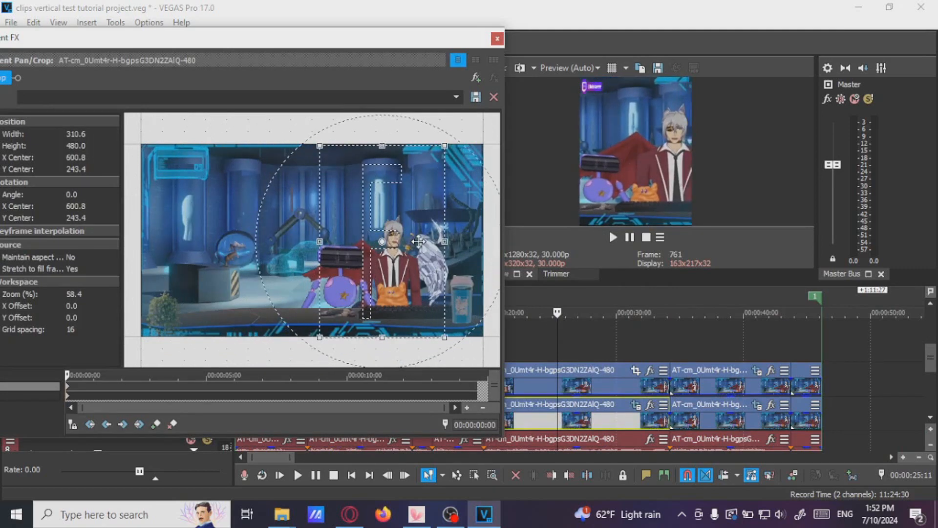
{"action": "left_click", "coordinate": [497, 38]}
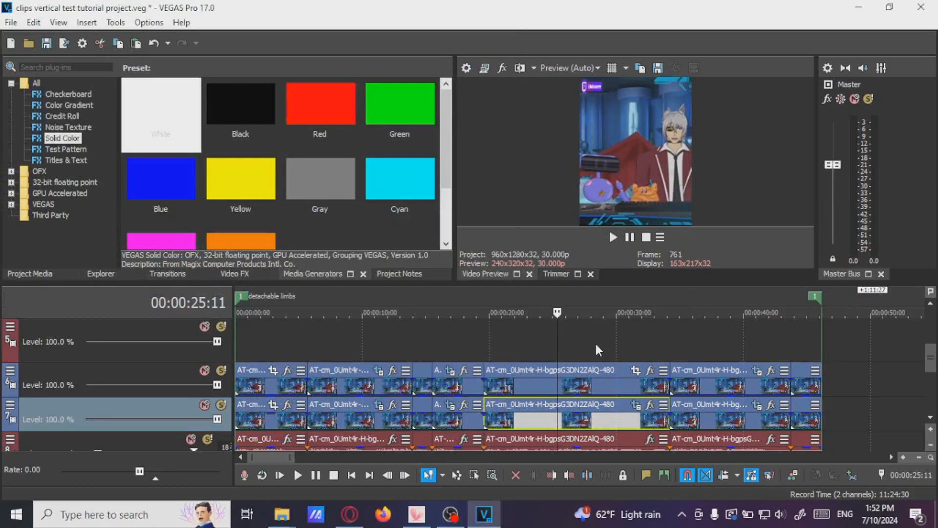
Preview the lower-track events in the detachable limbs region and paste the copied event attributes onto the first one
{"action": "left_click", "coordinate": [450, 425]}
{"action": "left_click", "coordinate": [271, 421]}
{"action": "scroll", "coordinate": [271, 421], "scroll_direction": "up", "scroll_amount": 2}
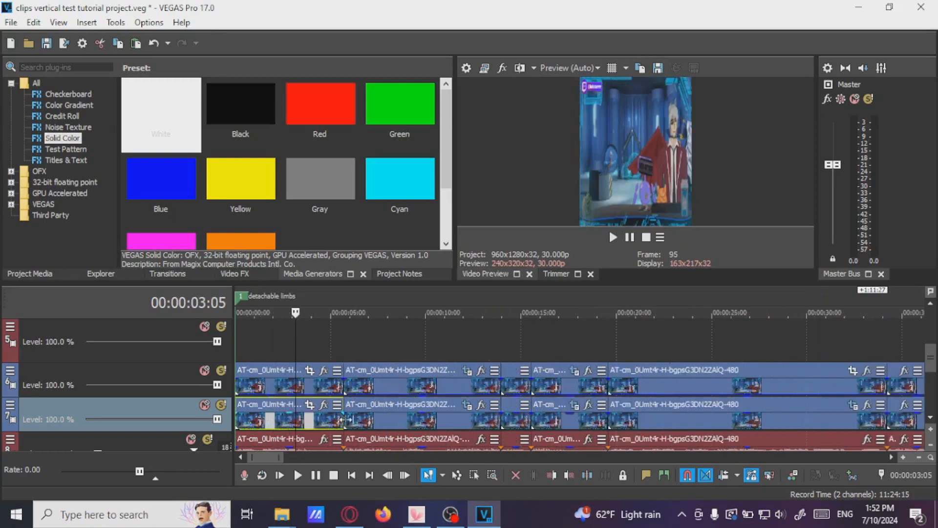
{"action": "scroll", "coordinate": [512, 408], "scroll_direction": "down", "scroll_amount": 2}
{"action": "left_click", "coordinate": [288, 420]}
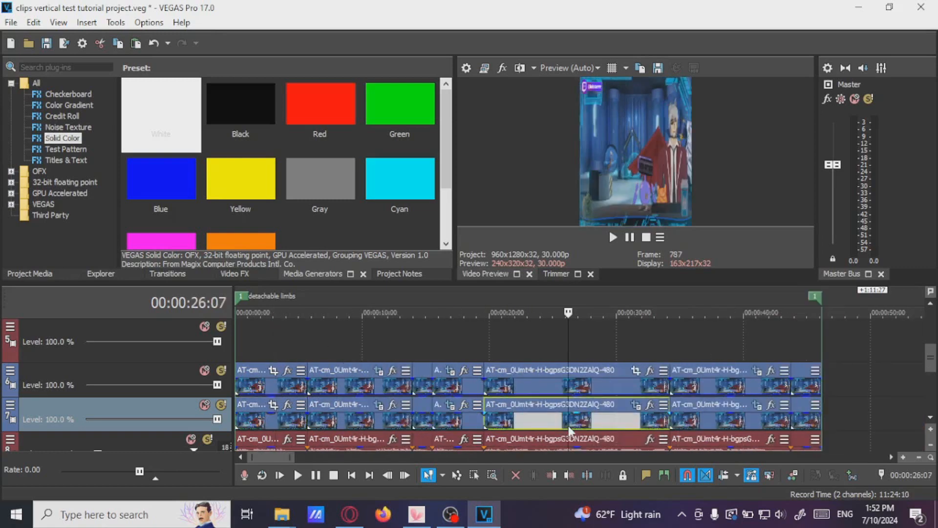
{"action": "left_click", "coordinate": [537, 428]}
{"action": "left_click", "coordinate": [282, 420]}
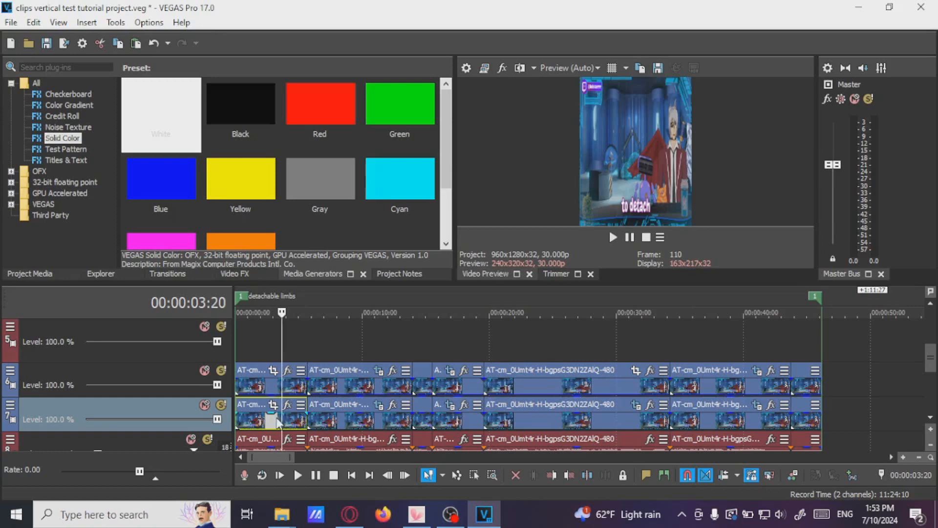
{"action": "right_click", "coordinate": [272, 421]}
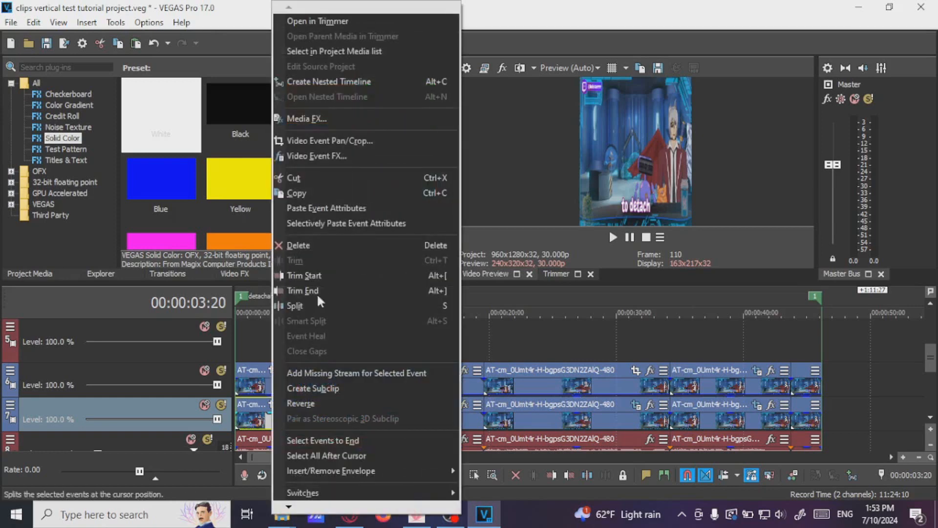
{"action": "left_click", "coordinate": [312, 208]}
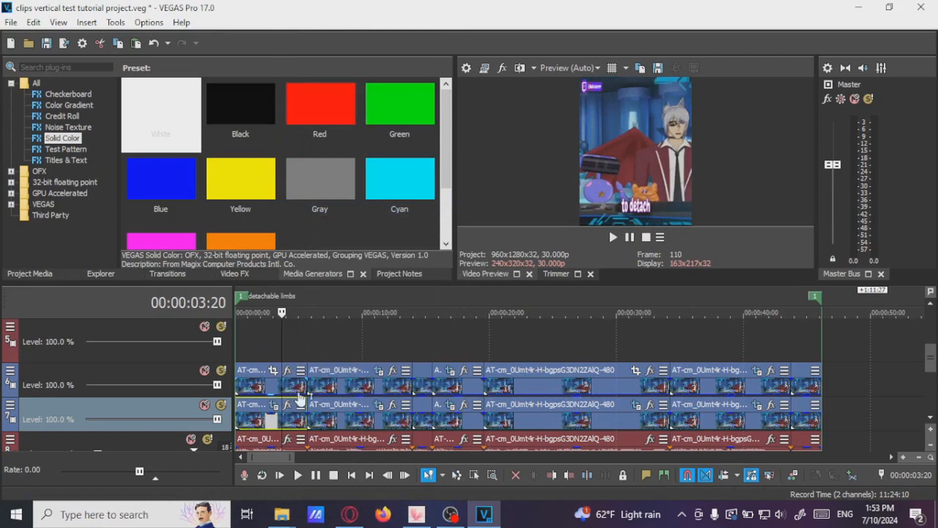
Resize the Pan/Crop frame of the second lower-track event and set its width to 156.4 at both keyframes
{"action": "left_click", "coordinate": [536, 424]}
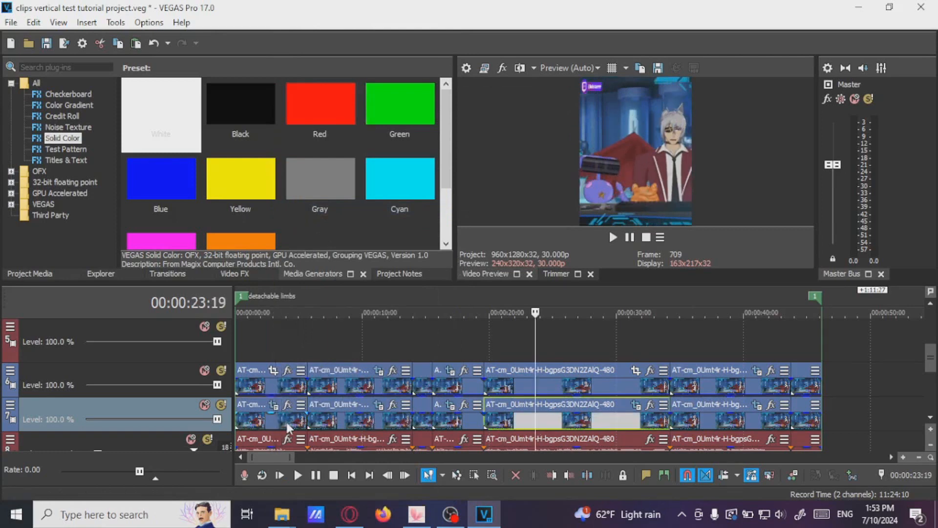
{"action": "left_click", "coordinate": [346, 419]}
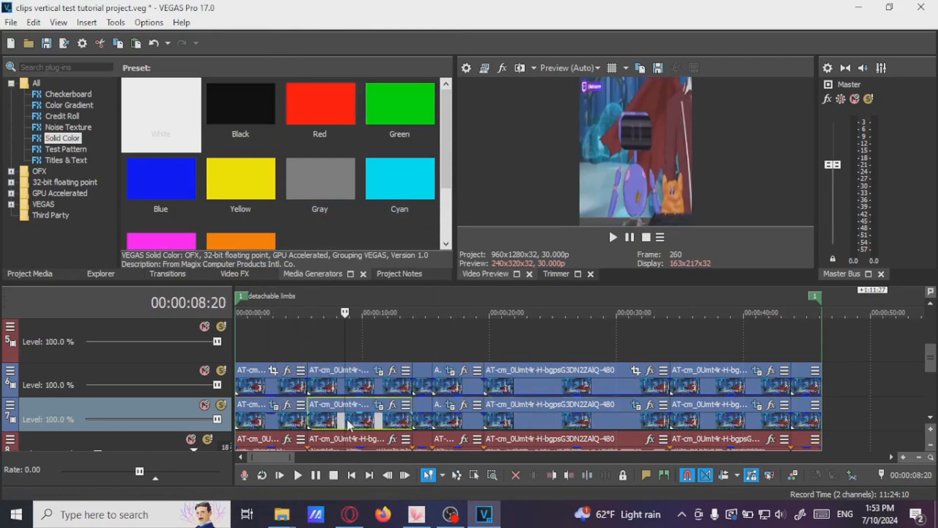
{"action": "left_click", "coordinate": [379, 405]}
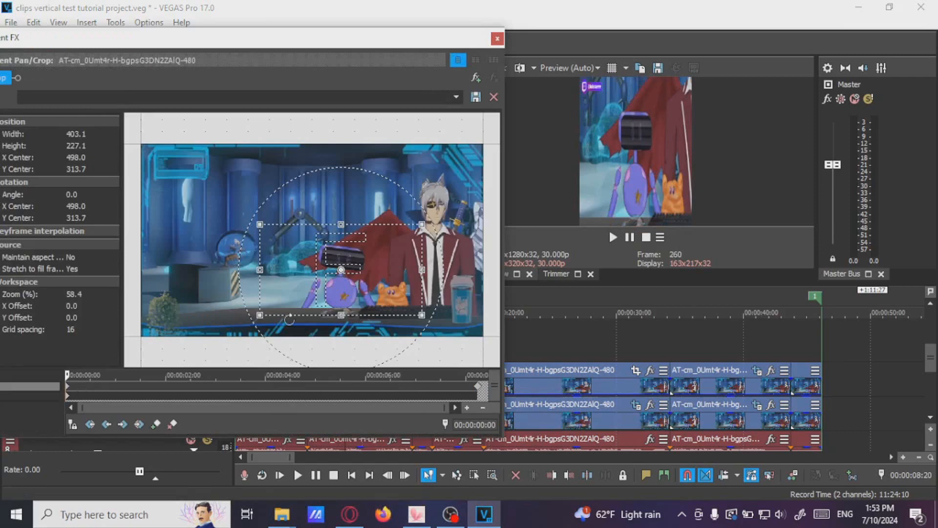
{"action": "left_click_drag", "start_coordinate": [423, 270], "coordinate": [372, 263]}
{"action": "left_click", "coordinate": [479, 391]}
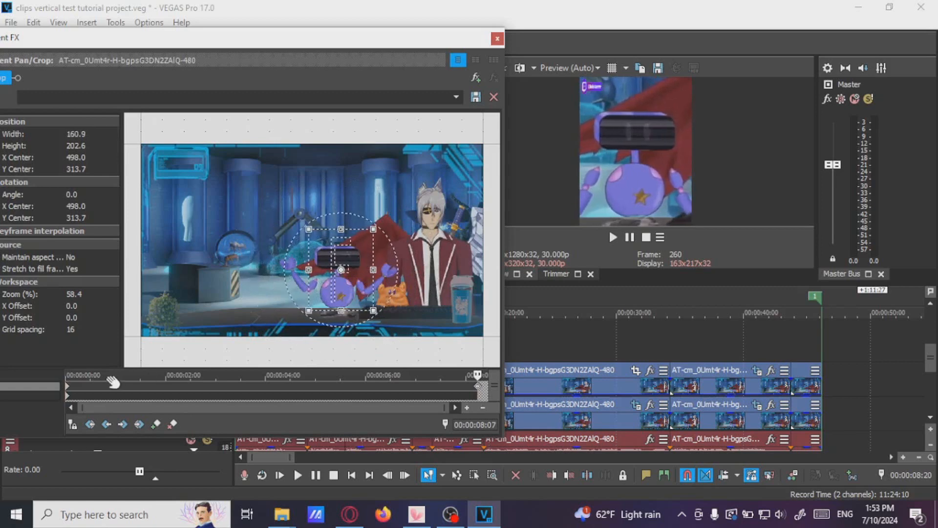
{"action": "left_click", "coordinate": [70, 391]}
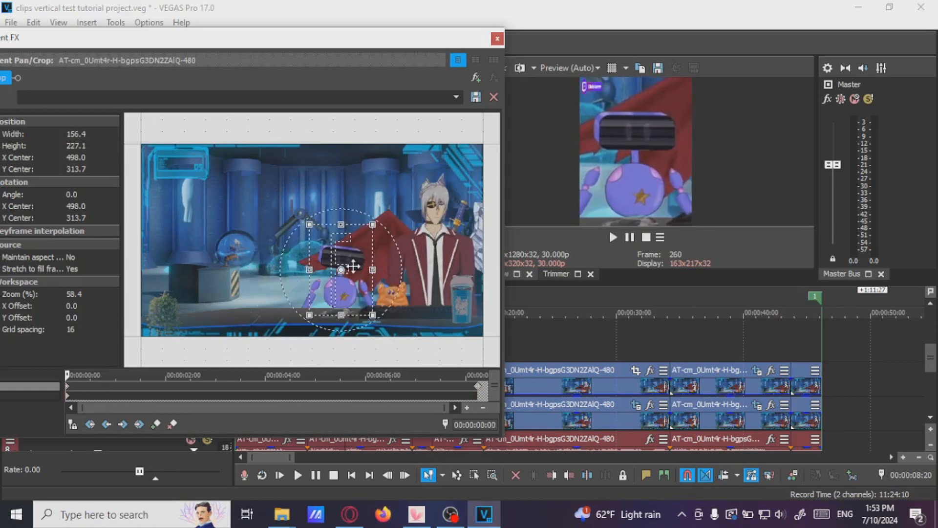
{"action": "left_click", "coordinate": [91, 134]}
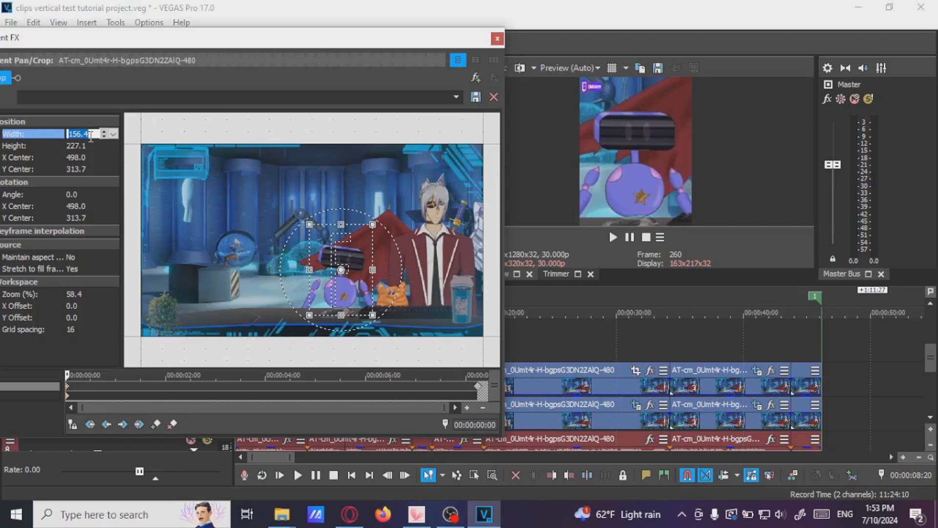
{"action": "left_click_drag", "start_coordinate": [224, 38], "coordinate": [315, 47]}
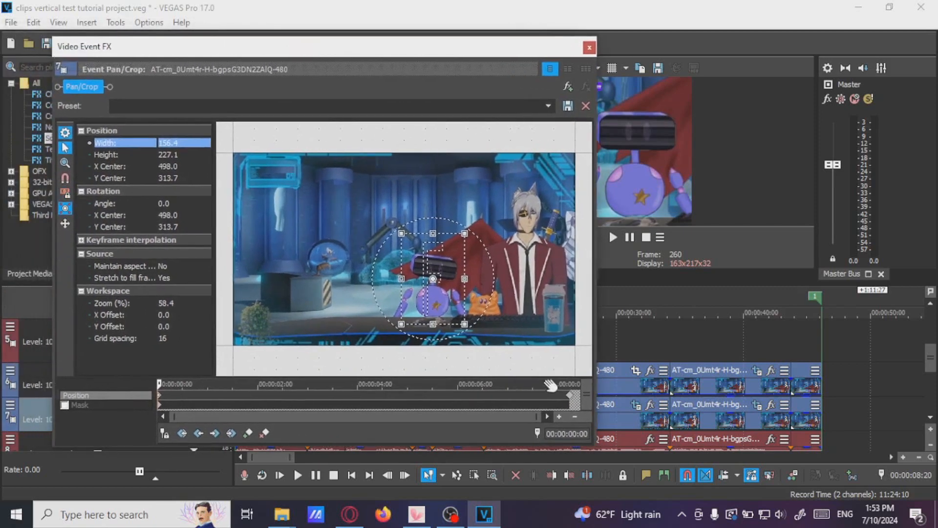
{"action": "left_click", "coordinate": [571, 401]}
{"action": "left_click", "coordinate": [170, 143]}
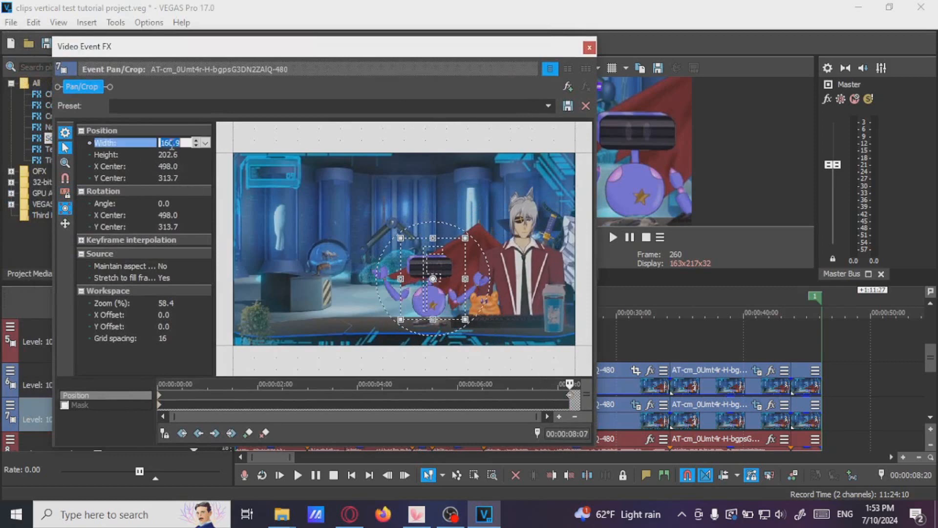
{"action": "key", "text": "Return"}
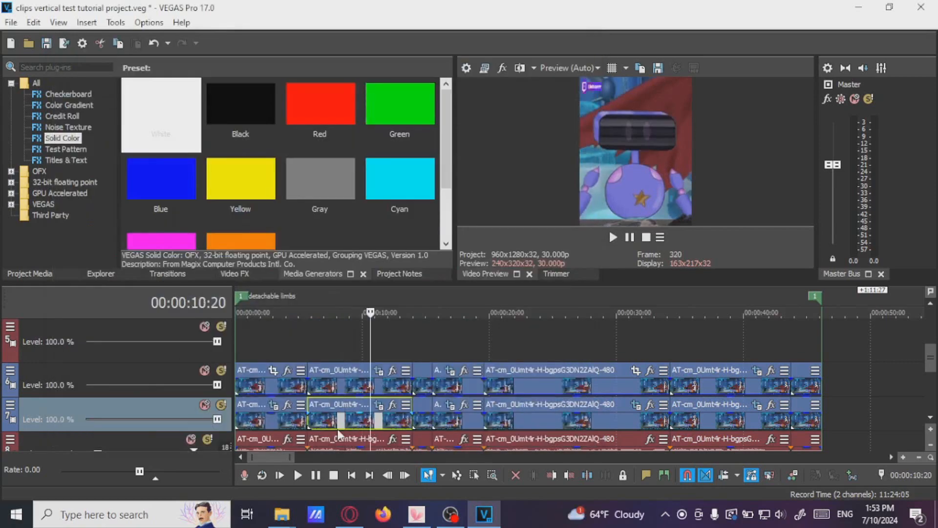
{"action": "left_click", "coordinate": [339, 434]}
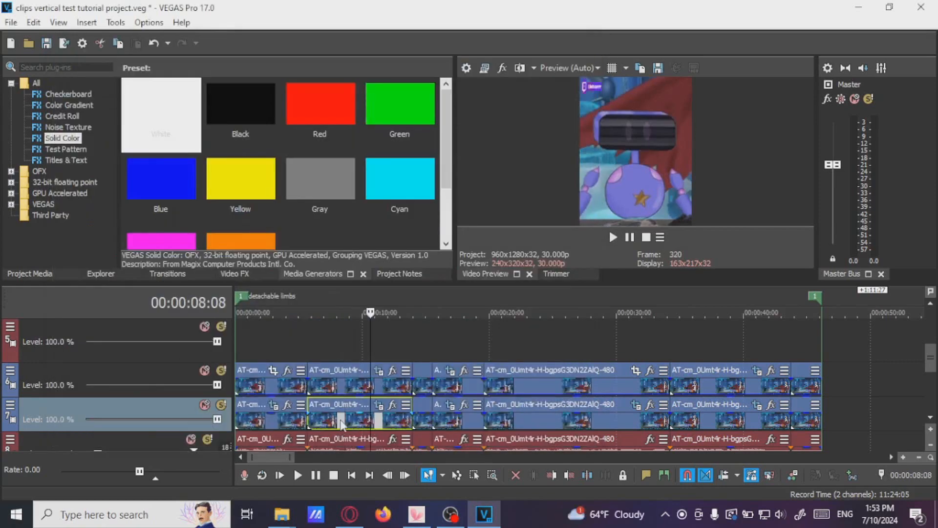
Play the preview and review the track events in the detachable limbs and dont call silver my mommy regions
{"action": "left_click", "coordinate": [630, 238]}
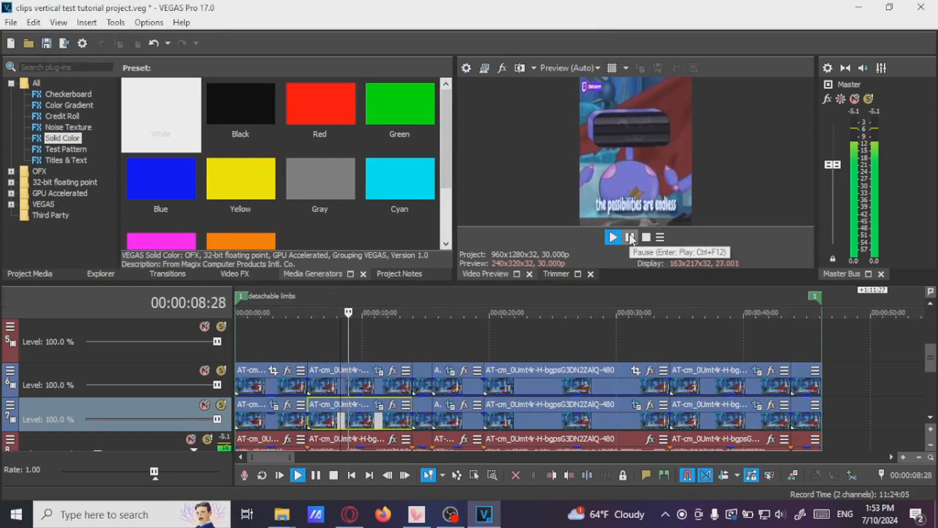
{"action": "left_click", "coordinate": [630, 237]}
{"action": "scroll", "coordinate": [558, 398], "scroll_direction": "down", "scroll_amount": 3}
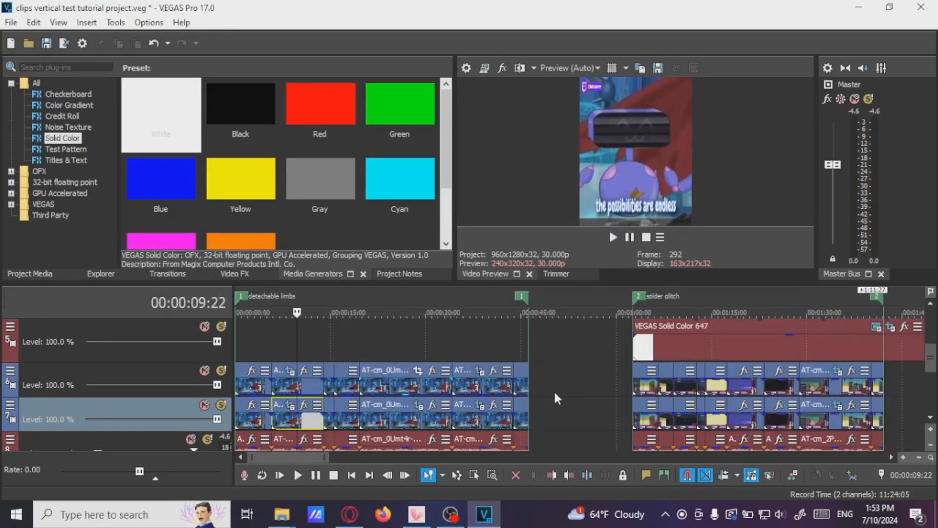
{"action": "left_click", "coordinate": [391, 423]}
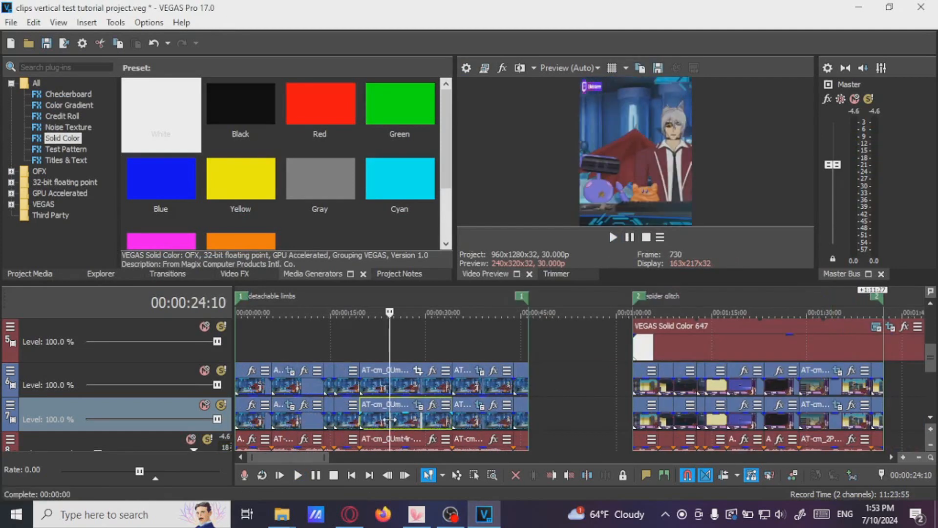
{"action": "scroll", "coordinate": [390, 420], "scroll_direction": "down", "scroll_amount": 5}
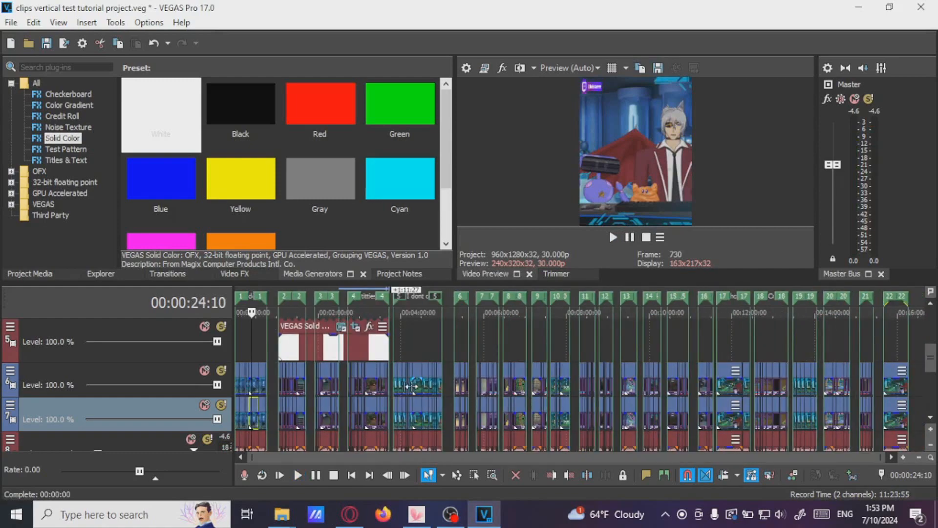
{"action": "left_click", "coordinate": [411, 386]}
{"action": "left_click", "coordinate": [468, 386]}
{"action": "scroll", "coordinate": [601, 383], "scroll_direction": "up", "scroll_amount": 3}
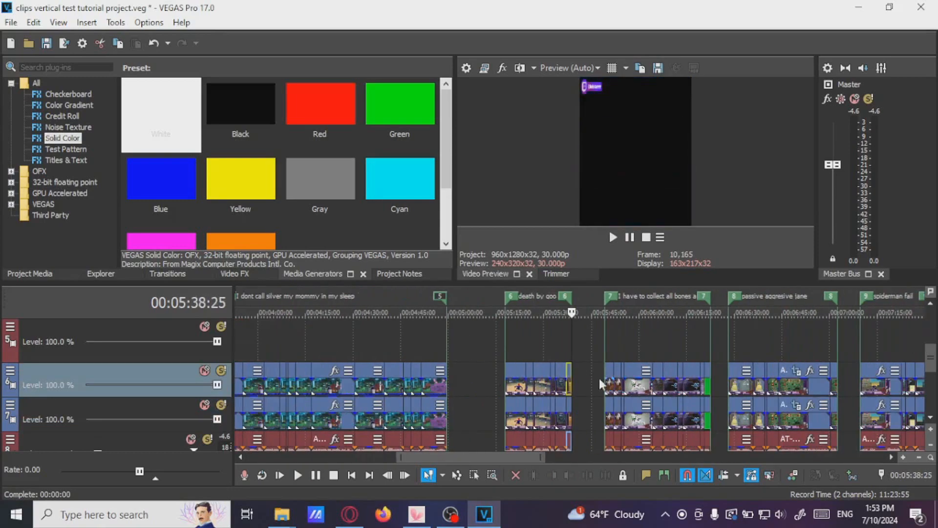
{"action": "left_click", "coordinate": [533, 390]}
{"action": "scroll", "coordinate": [532, 390], "scroll_direction": "down", "scroll_amount": 3}
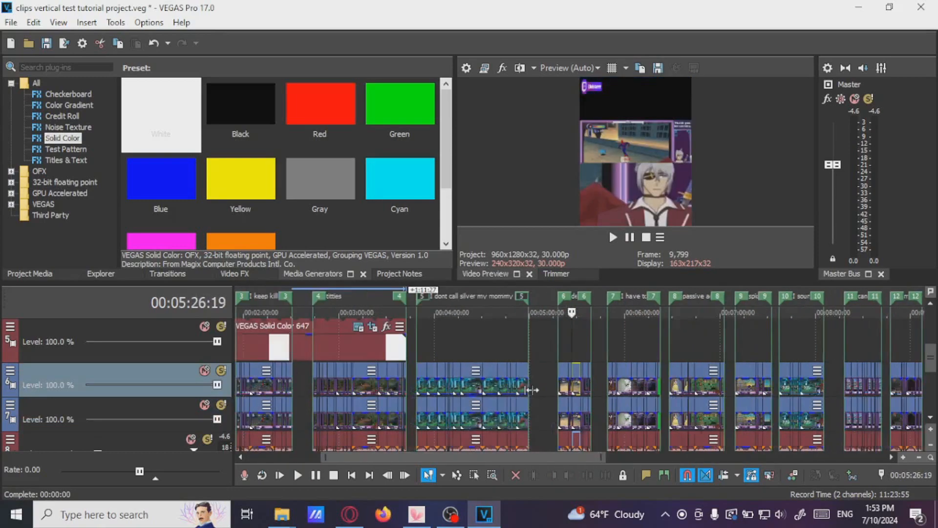
{"action": "scroll", "coordinate": [513, 393], "scroll_direction": "up", "scroll_amount": 2}
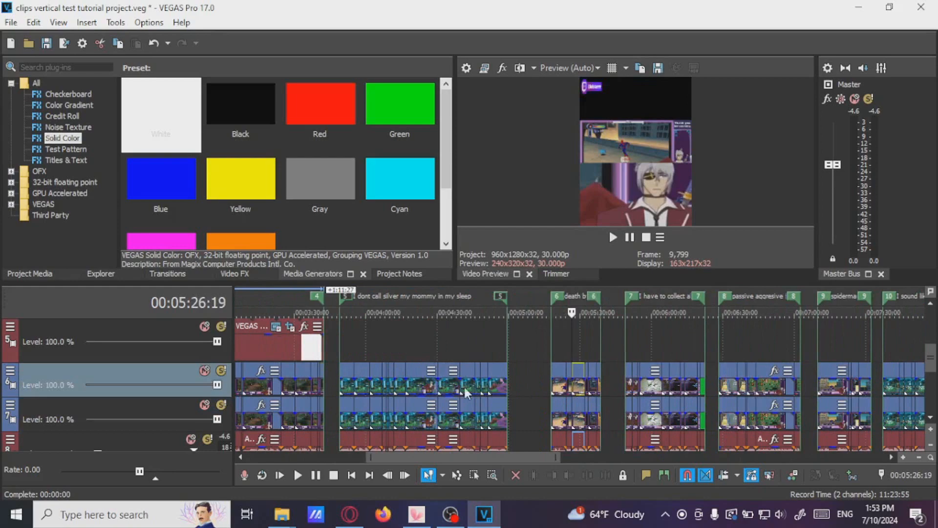
{"action": "left_click", "coordinate": [417, 391]}
{"action": "scroll", "coordinate": [417, 391], "scroll_direction": "up", "scroll_amount": 3}
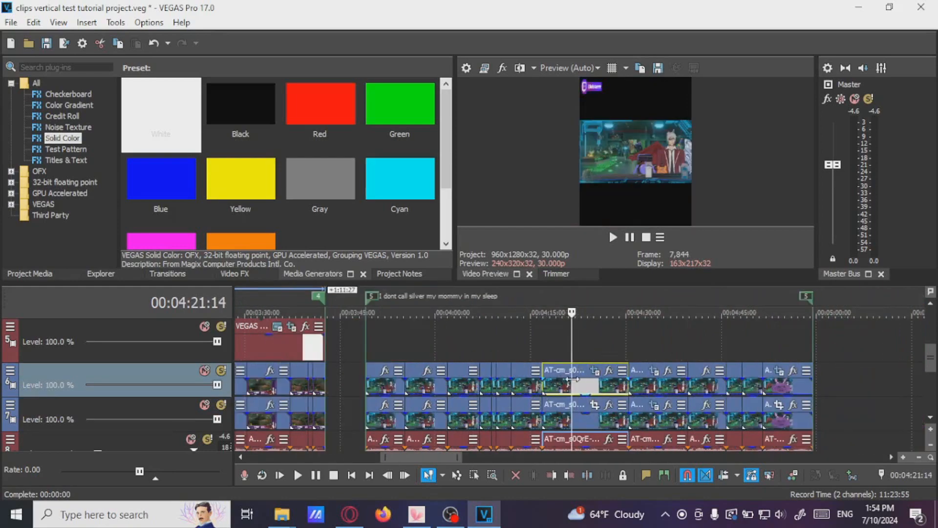
{"action": "scroll", "coordinate": [573, 378], "scroll_direction": "down", "scroll_amount": 6}
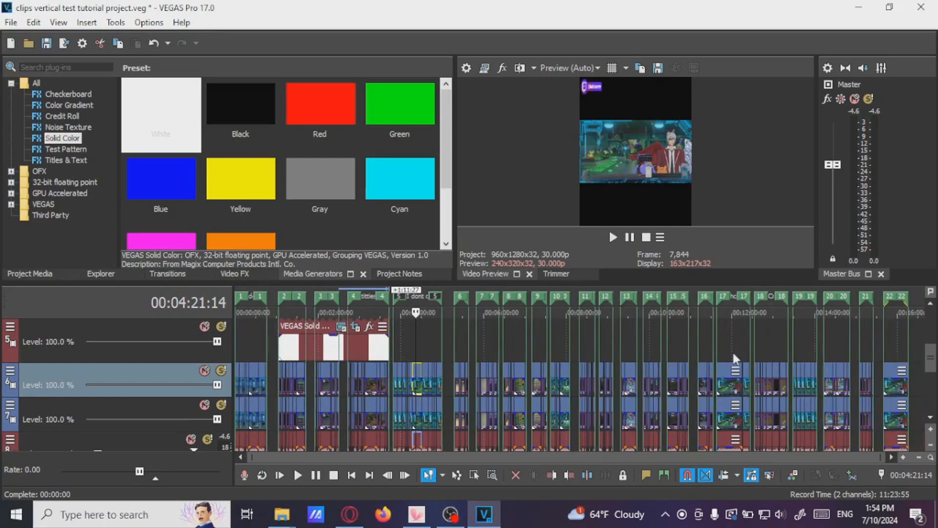
Preview the caption text events on the upper tracks and open the Pan/Crop of the did you see spiderman just... title
{"action": "left_click_drag", "start_coordinate": [931, 355], "coordinate": [931, 328]}
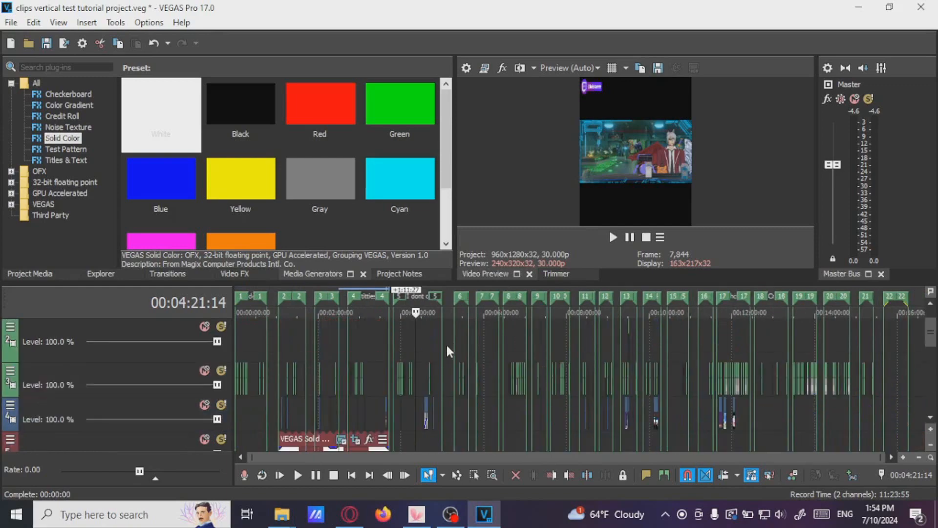
{"action": "left_click", "coordinate": [407, 384]}
{"action": "scroll", "coordinate": [407, 383], "scroll_direction": "up", "scroll_amount": 6}
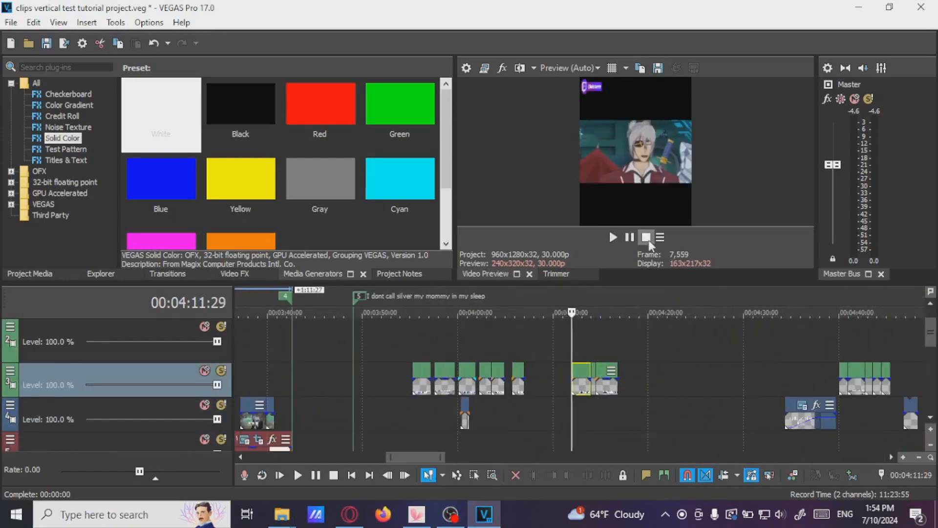
{"action": "left_click", "coordinate": [612, 237]}
{"action": "left_click", "coordinate": [630, 237]}
{"action": "scroll", "coordinate": [651, 418], "scroll_direction": "up", "scroll_amount": 2}
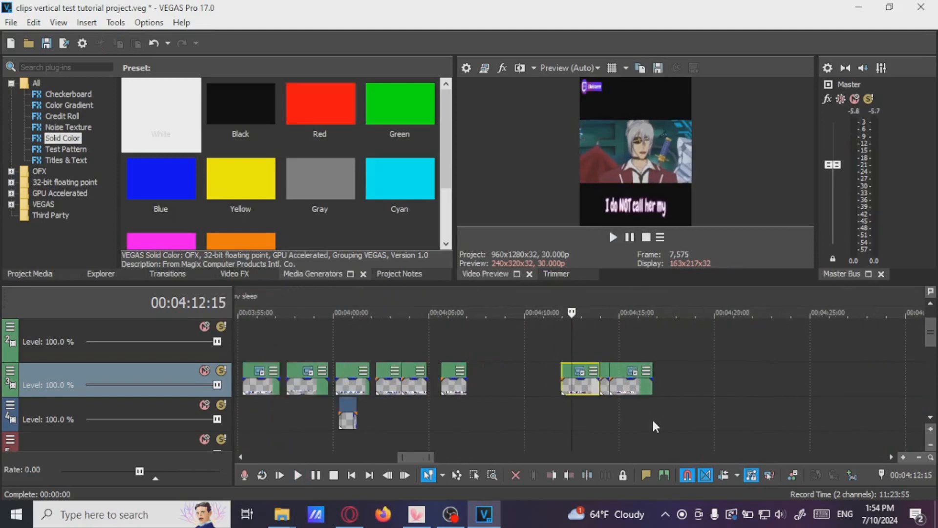
{"action": "scroll", "coordinate": [460, 409], "scroll_direction": "down", "scroll_amount": 6}
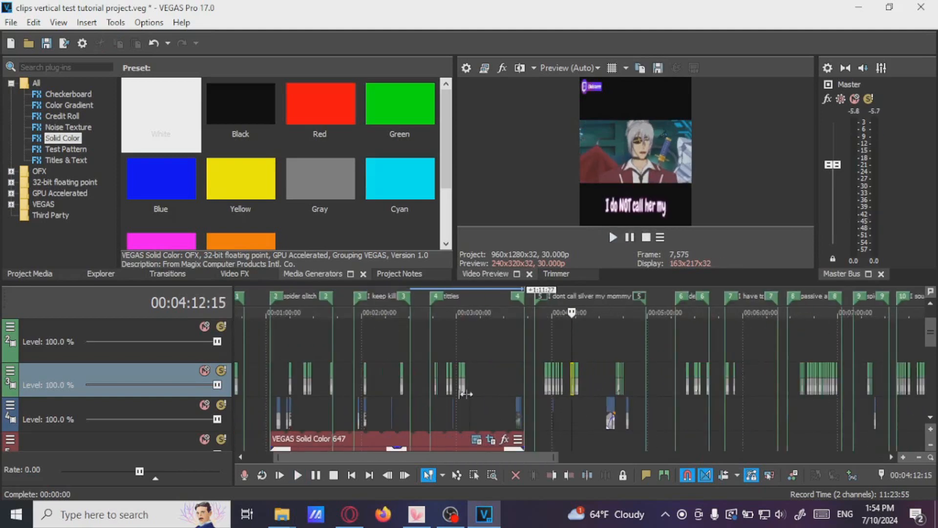
{"action": "left_click", "coordinate": [305, 382]}
{"action": "scroll", "coordinate": [480, 388], "scroll_direction": "up", "scroll_amount": 6}
{"action": "left_click", "coordinate": [539, 388]}
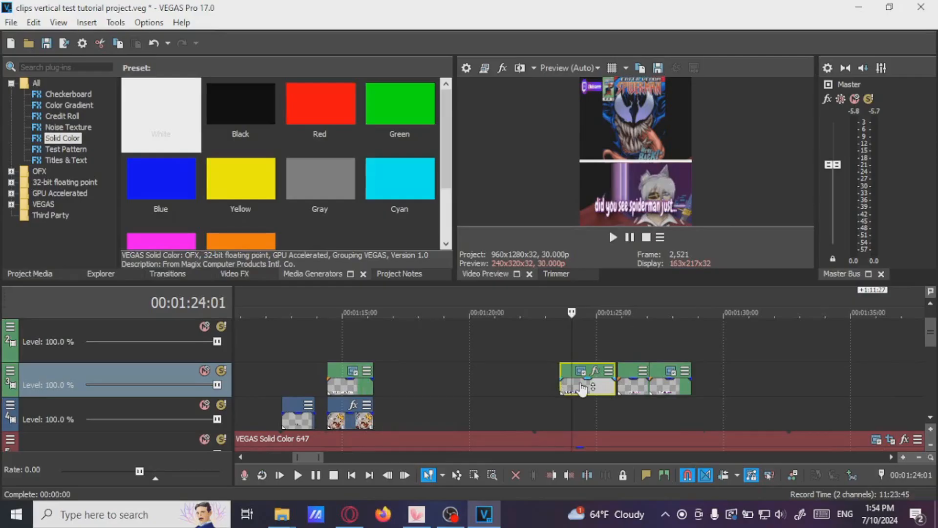
{"action": "scroll", "coordinate": [583, 389], "scroll_direction": "up", "scroll_amount": 2}
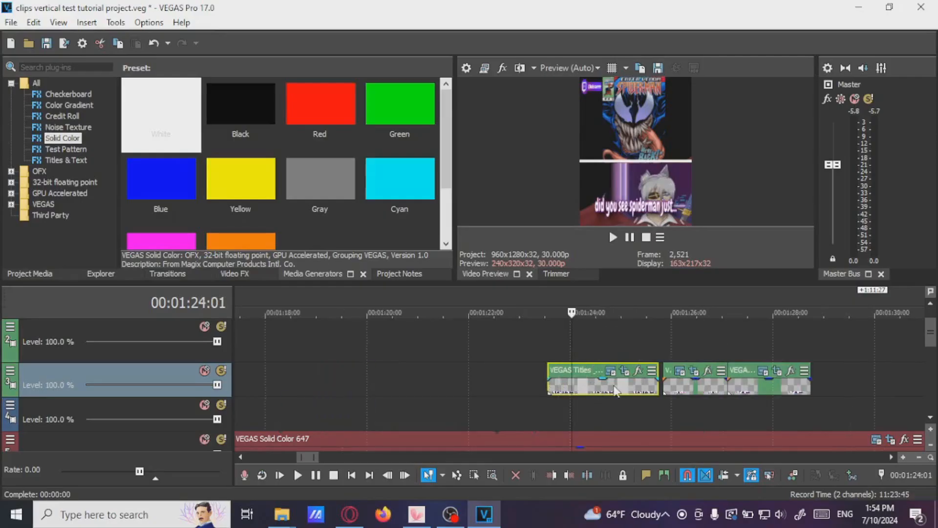
{"action": "left_click", "coordinate": [623, 372]}
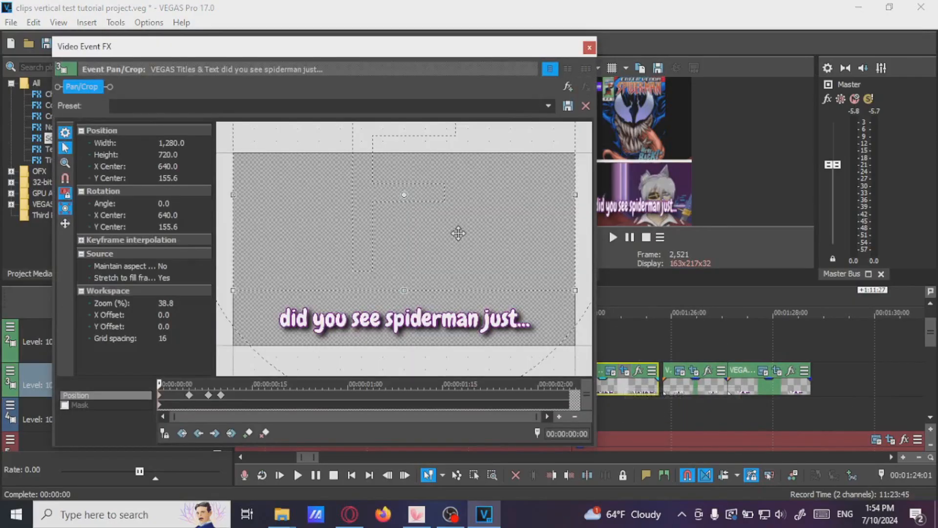
{"action": "scroll", "coordinate": [427, 240], "scroll_direction": "down", "scroll_amount": 1}
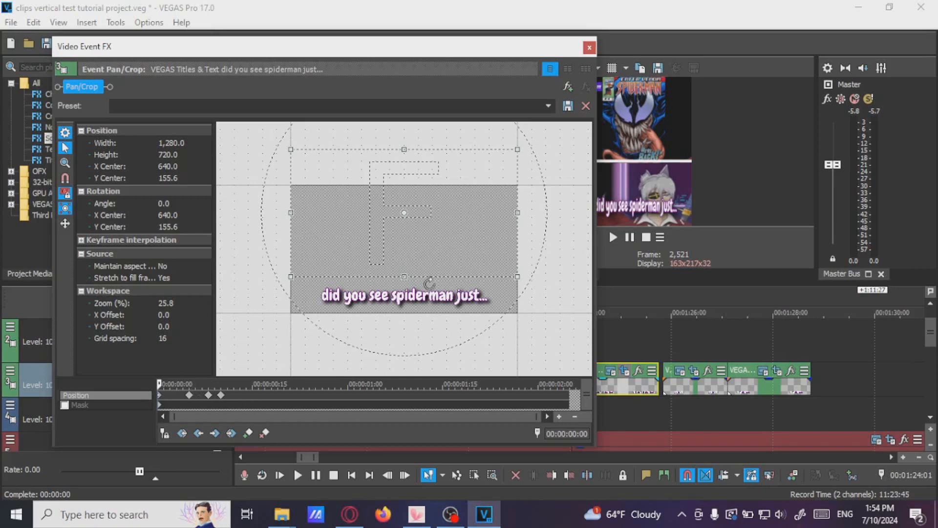
Lower the caption frame at the middle Pan/Crop keyframes of the did you see spiderman just... title event
{"action": "left_click", "coordinate": [189, 395]}
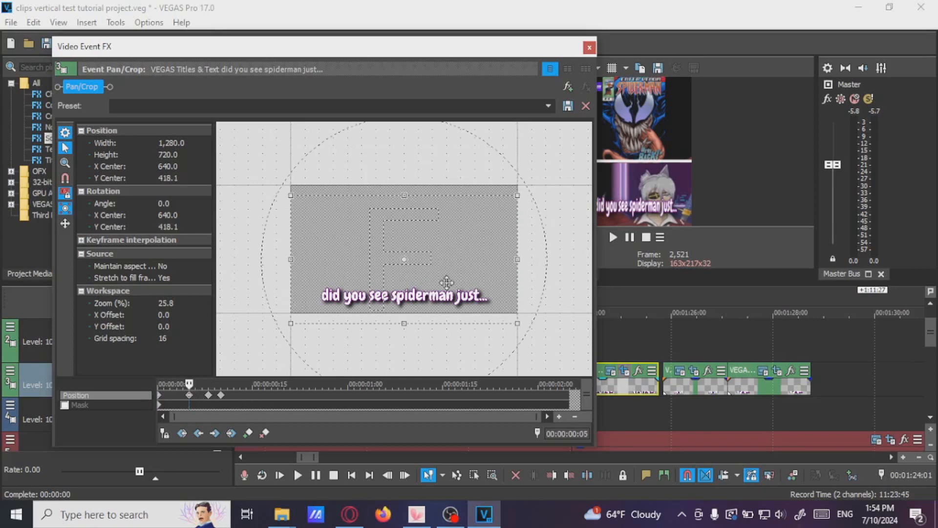
{"action": "left_click_drag", "start_coordinate": [544, 51], "coordinate": [482, 68]}
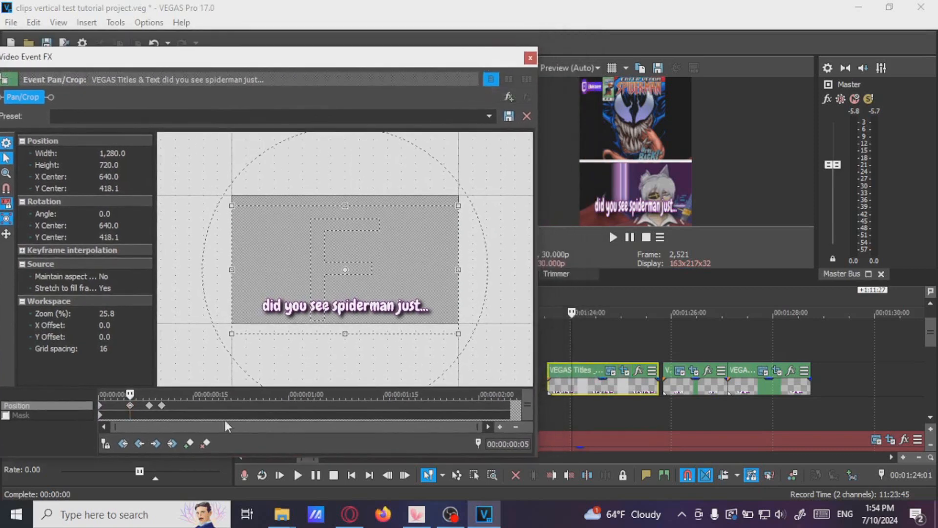
{"action": "left_click", "coordinate": [107, 444]}
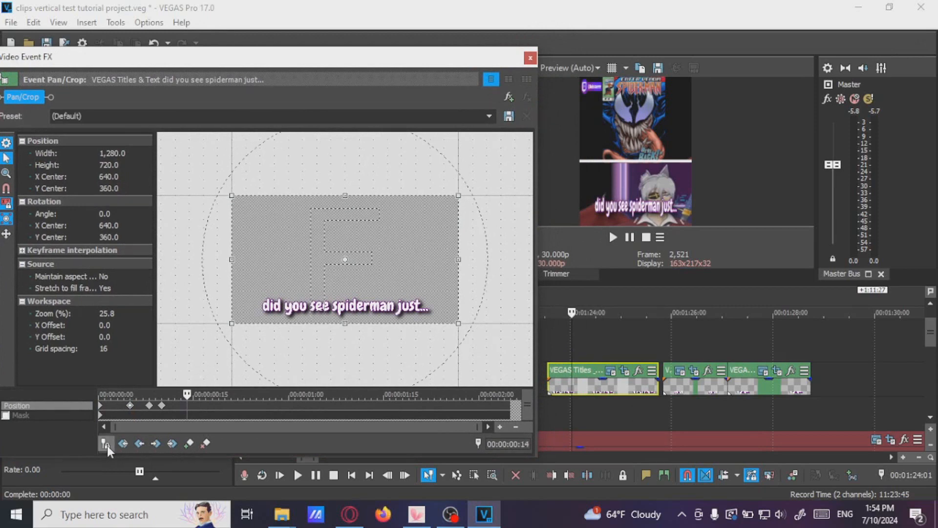
{"action": "left_click", "coordinate": [130, 405]}
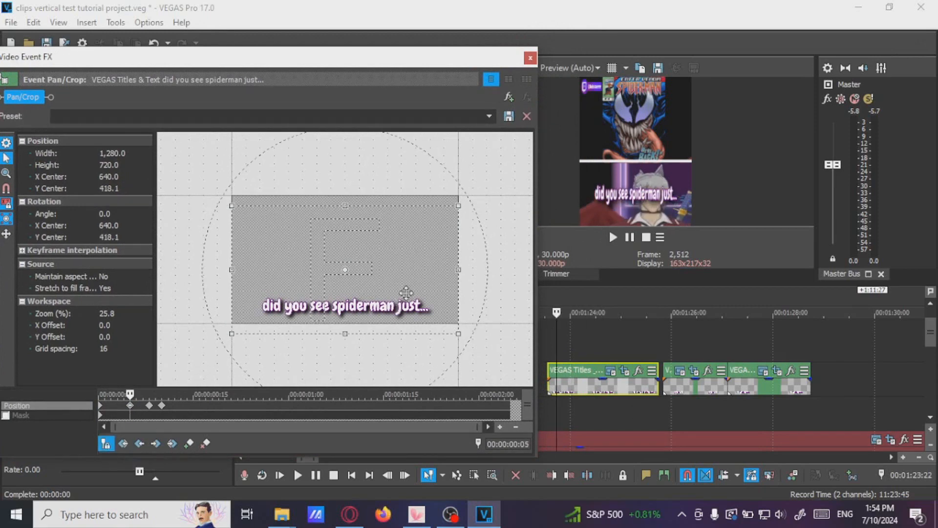
{"action": "left_click_drag", "start_coordinate": [410, 255], "coordinate": [412, 297]}
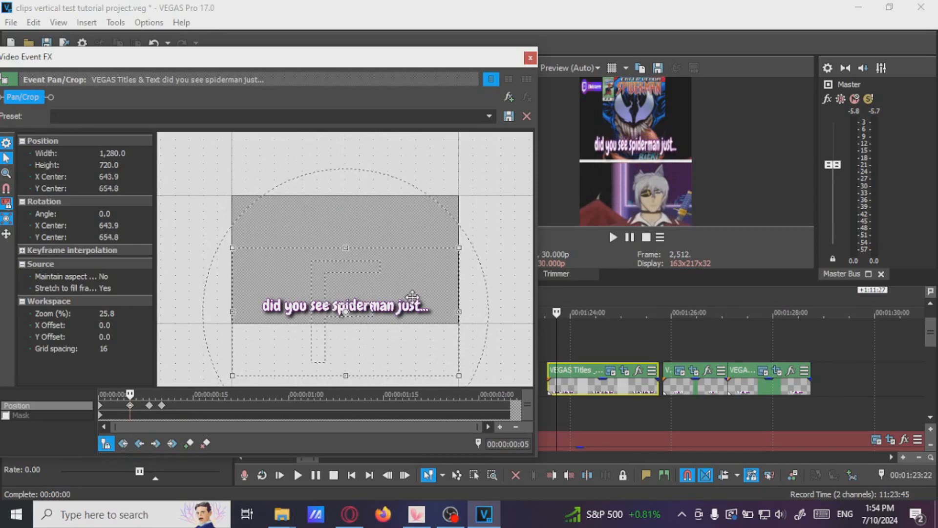
{"action": "left_click", "coordinate": [149, 405]}
{"action": "left_click_drag", "start_coordinate": [394, 274], "coordinate": [395, 314]}
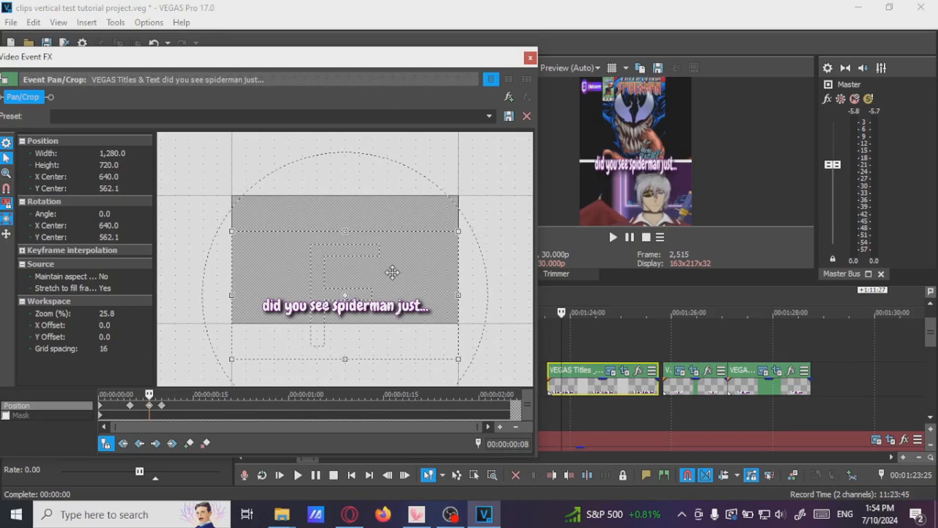
{"action": "left_click", "coordinate": [161, 405]}
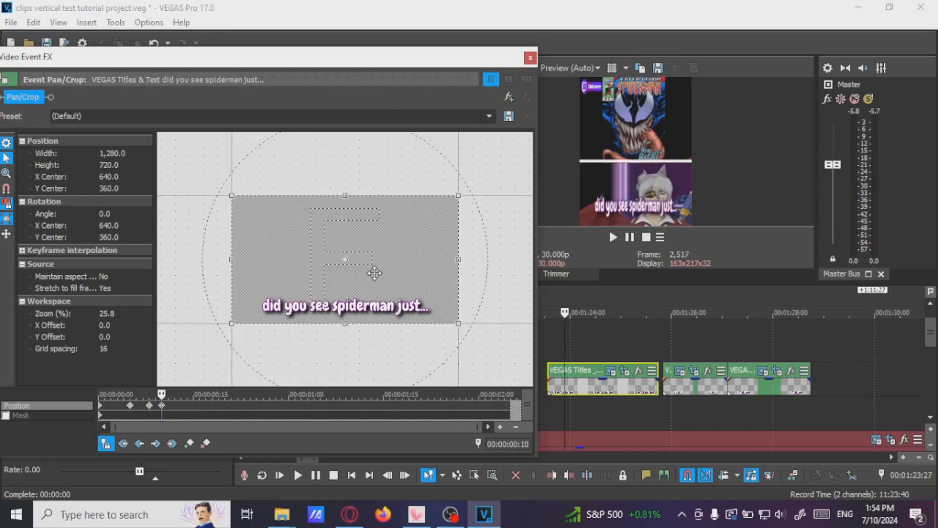
{"action": "left_click_drag", "start_coordinate": [380, 254], "coordinate": [381, 293]}
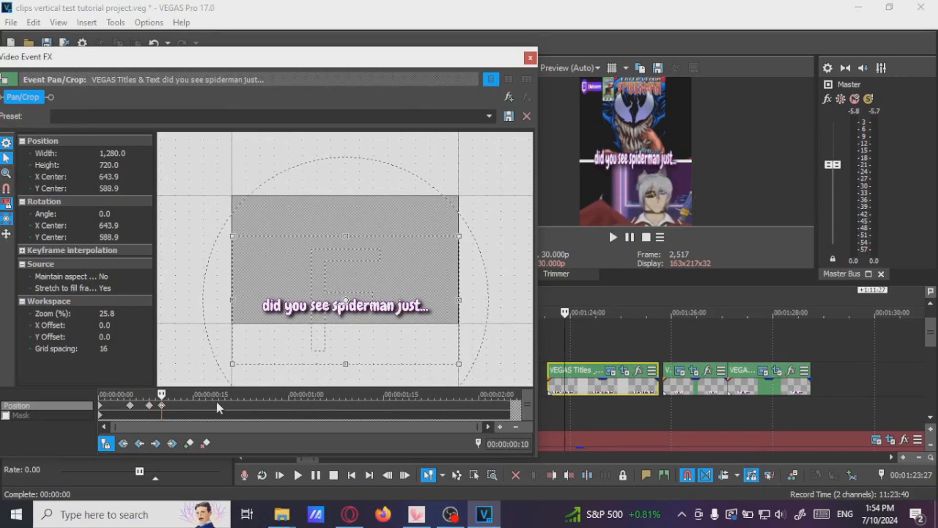
{"action": "left_click", "coordinate": [130, 405]}
{"action": "left_click", "coordinate": [102, 409]}
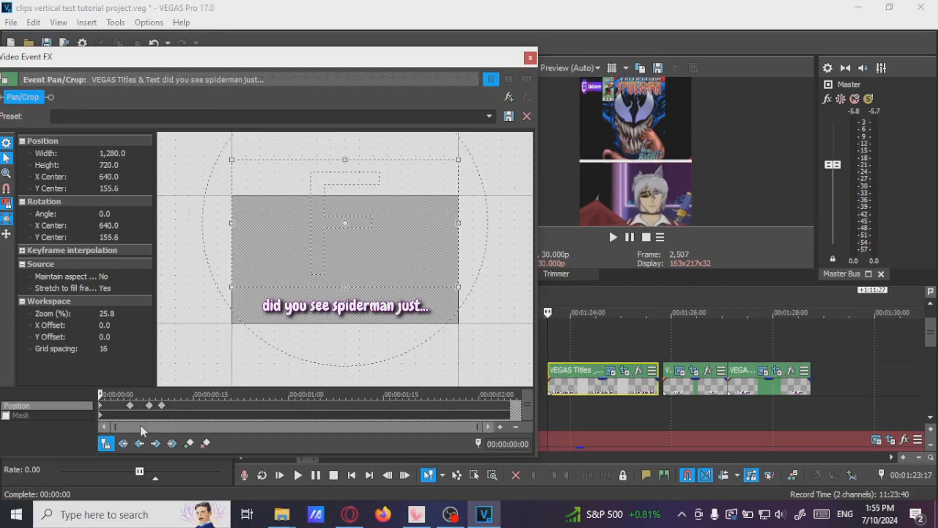
Close the Pan/Crop window and paste the copied event attributes onto the next caption text event on the upper track
{"action": "left_click", "coordinate": [632, 236]}
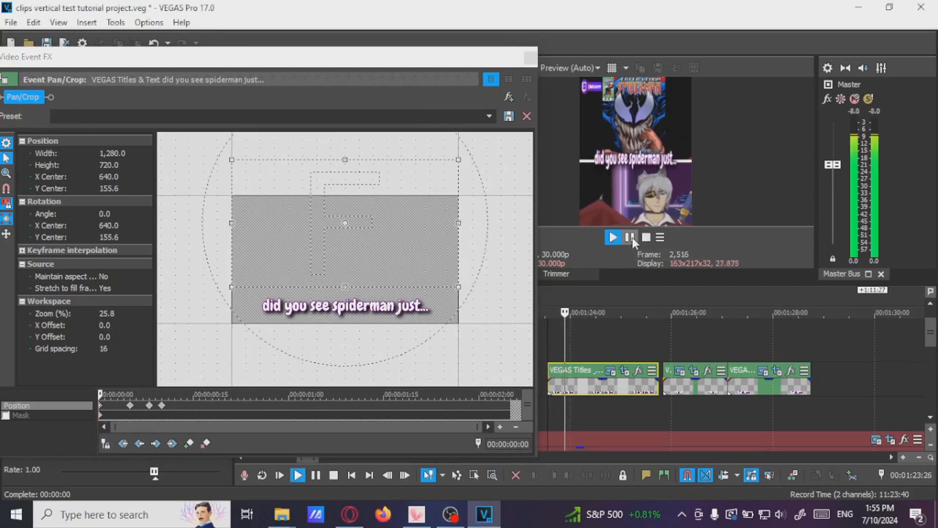
{"action": "left_click", "coordinate": [530, 59]}
{"action": "left_click", "coordinate": [580, 385]}
{"action": "scroll", "coordinate": [591, 387], "scroll_direction": "down", "scroll_amount": 2}
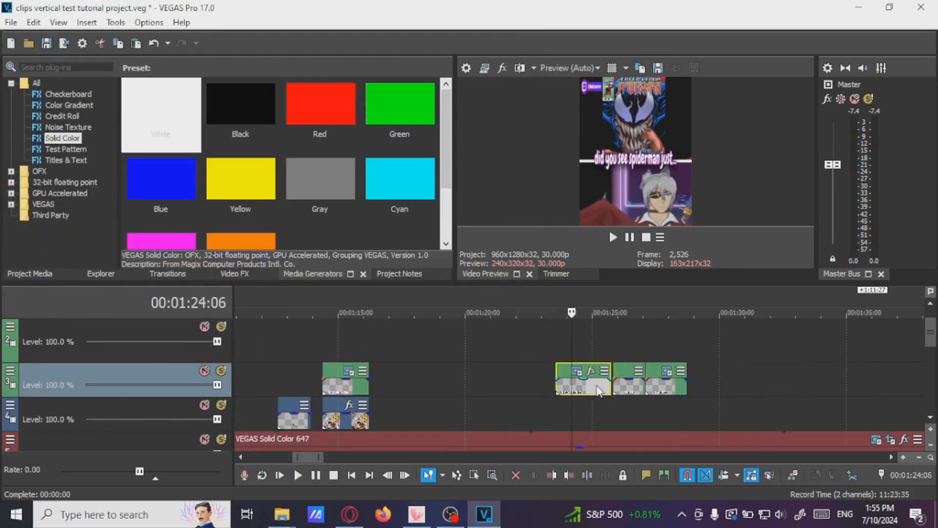
{"action": "left_click", "coordinate": [629, 391]}
{"action": "left_click", "coordinate": [662, 391], "text": "ctrl"}
{"action": "right_click", "coordinate": [662, 391]}
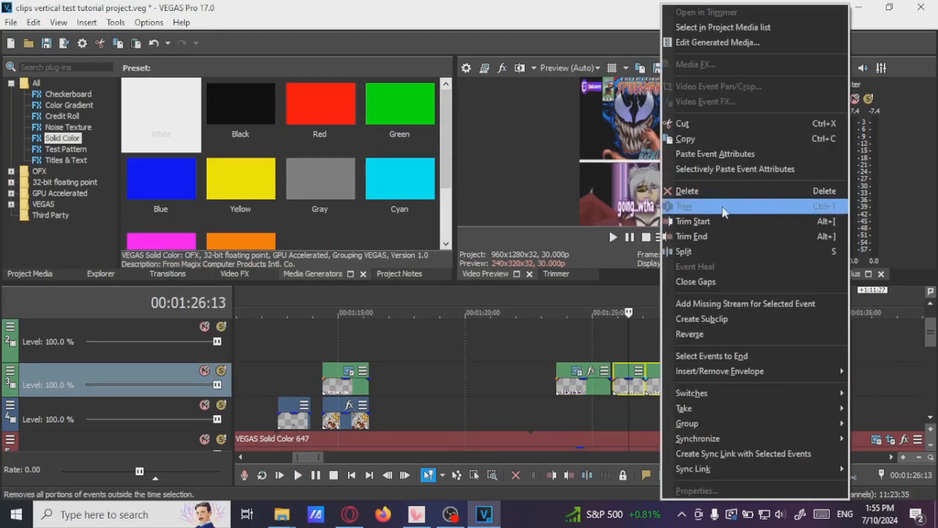
{"action": "left_click", "coordinate": [699, 154]}
Play the preview and review the caption events across the timeline
{"action": "left_click", "coordinate": [612, 391]}
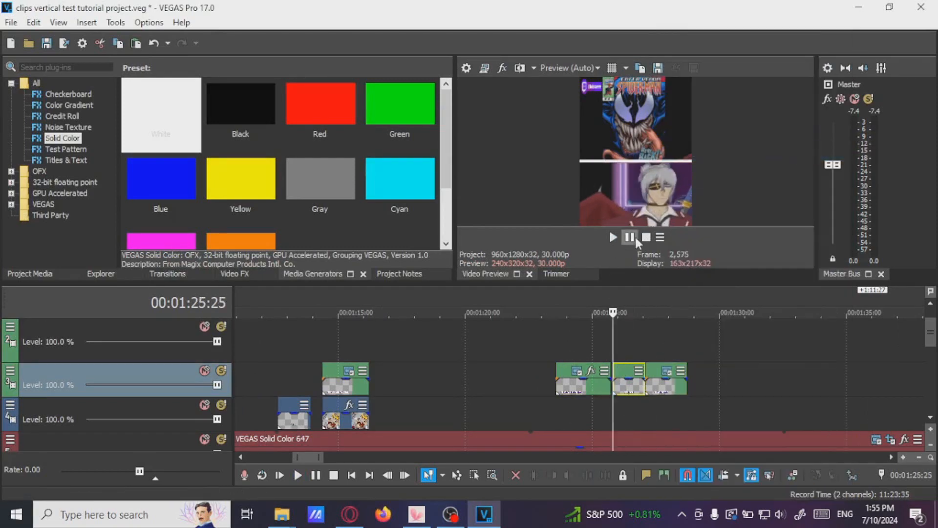
{"action": "key", "text": "space"}
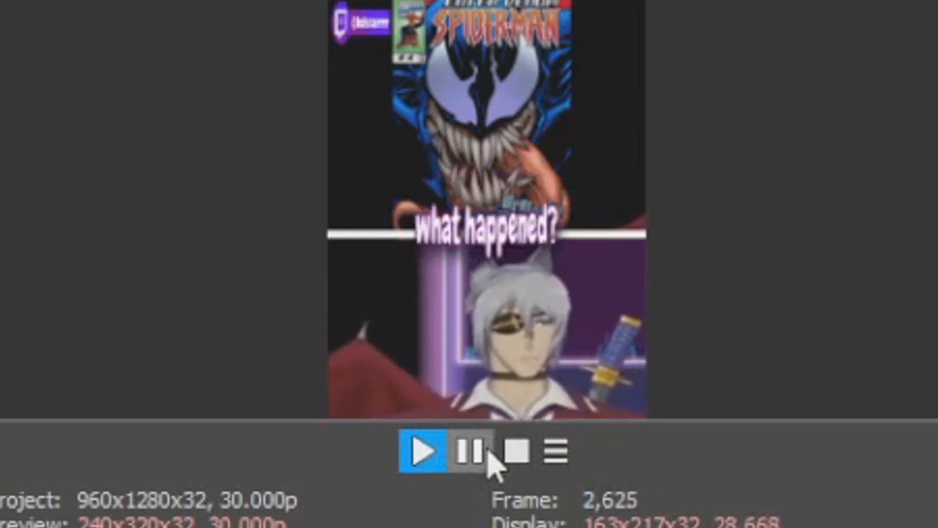
{"action": "left_click", "coordinate": [489, 452]}
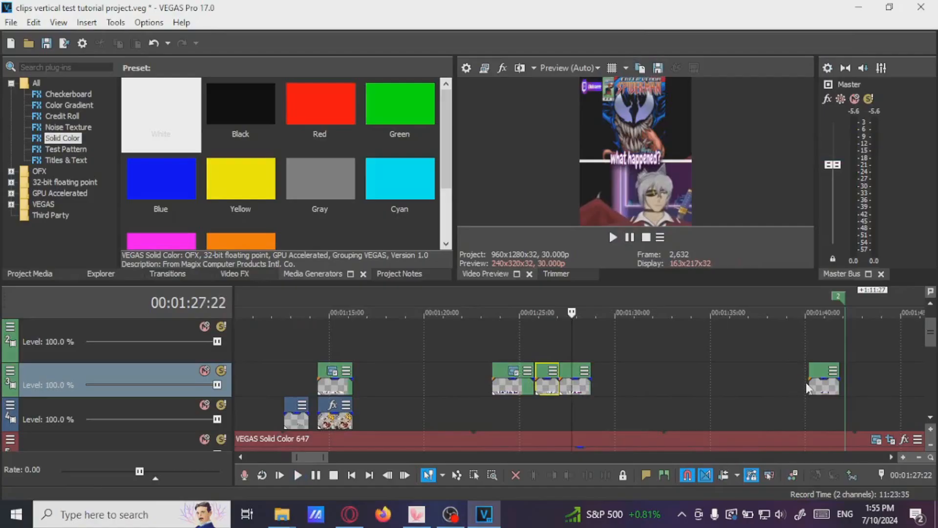
{"action": "left_click", "coordinate": [809, 384]}
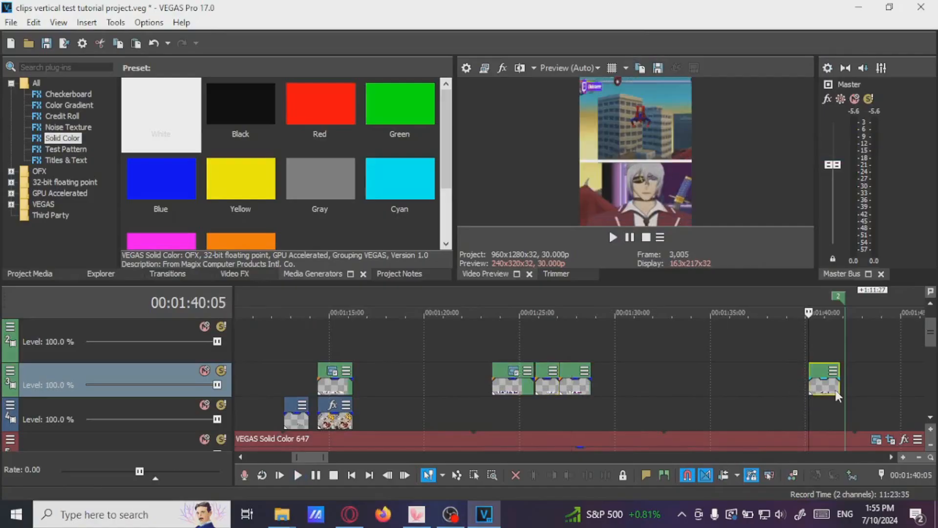
{"action": "scroll", "coordinate": [837, 393], "scroll_direction": "up", "scroll_amount": 2}
{"action": "left_click", "coordinate": [592, 392]}
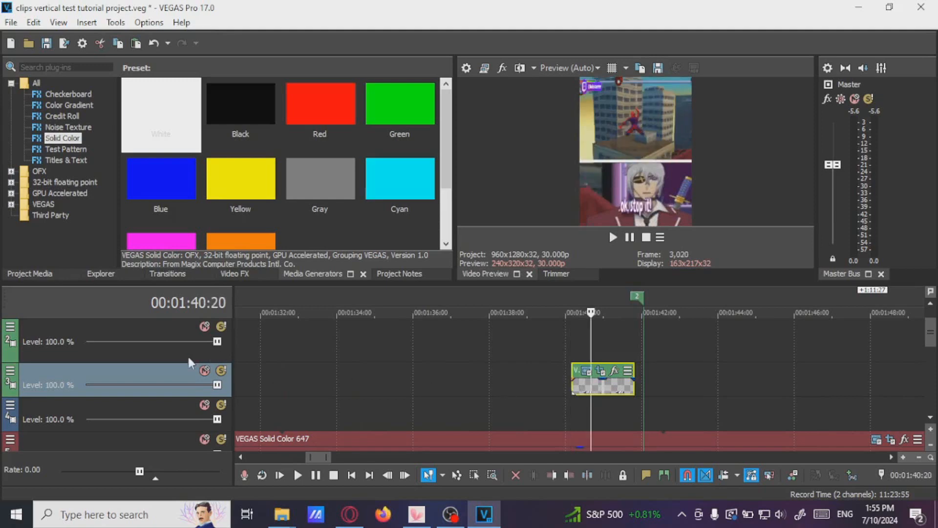
{"action": "scroll", "coordinate": [439, 386], "scroll_direction": "down", "scroll_amount": 6}
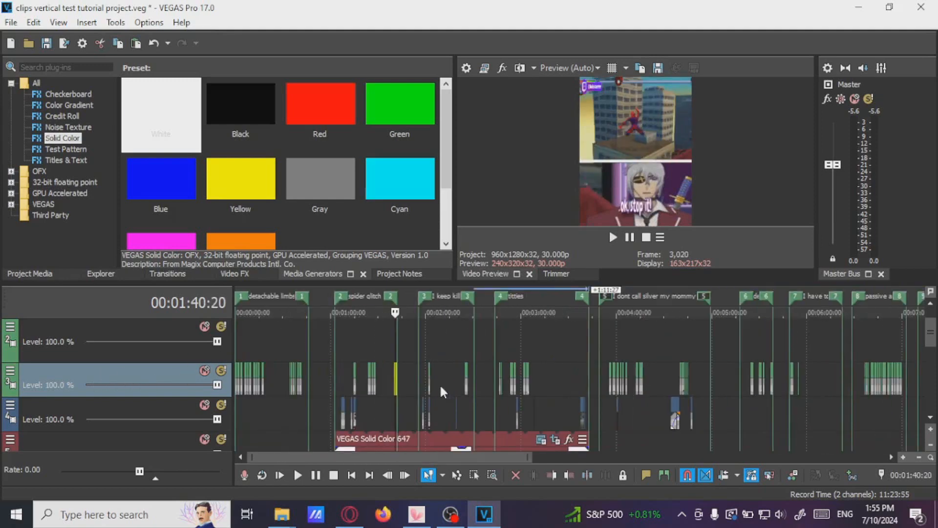
{"action": "scroll", "coordinate": [578, 383], "scroll_direction": "up", "scroll_amount": 6}
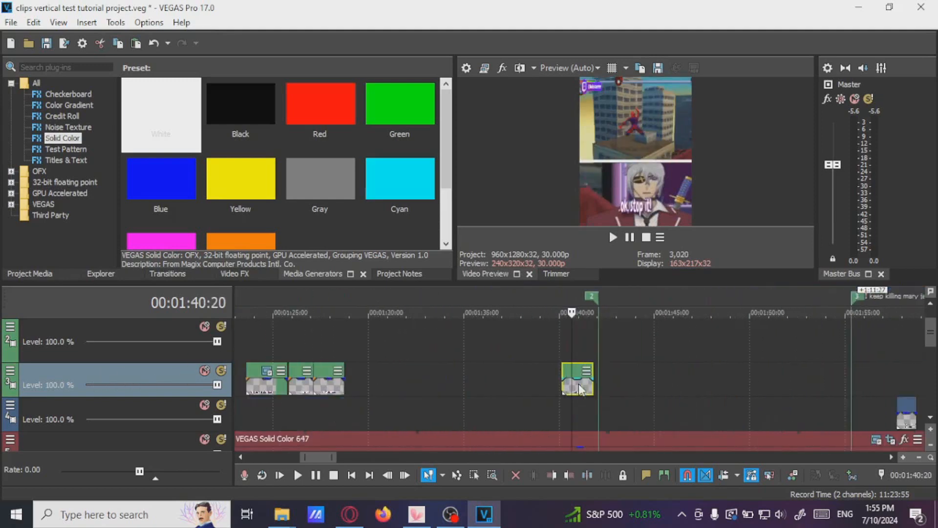
Open Track Motion for the caption track (Track 3) and set its Y position to 208
{"action": "right_click", "coordinate": [127, 373]}
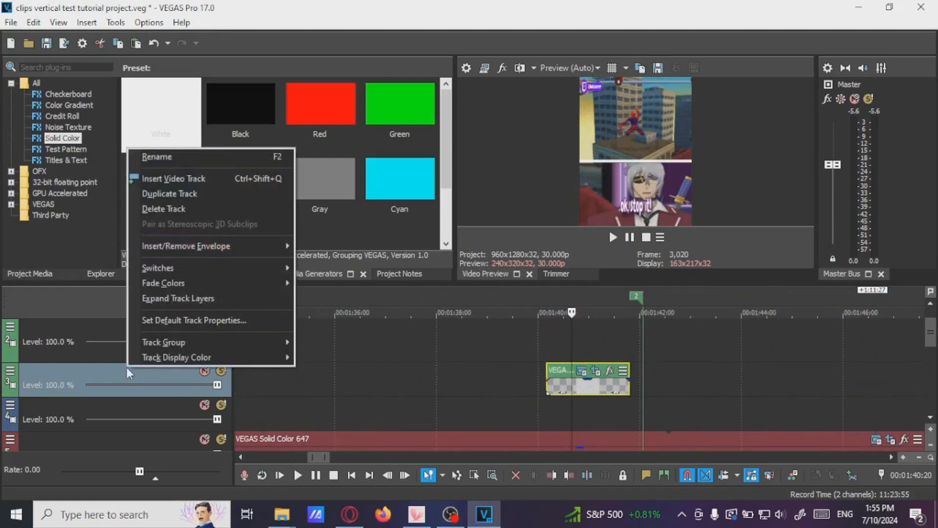
{"action": "left_click", "coordinate": [10, 372]}
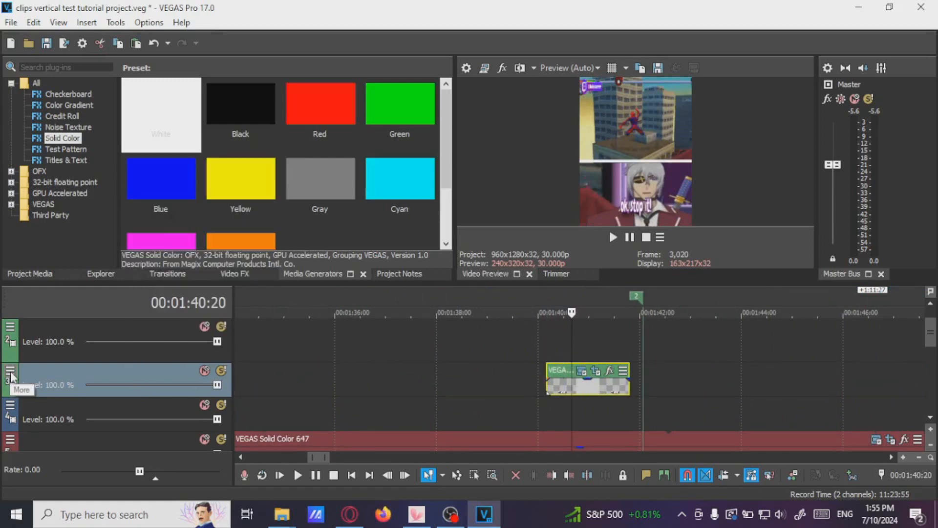
{"action": "left_click", "coordinate": [10, 373]}
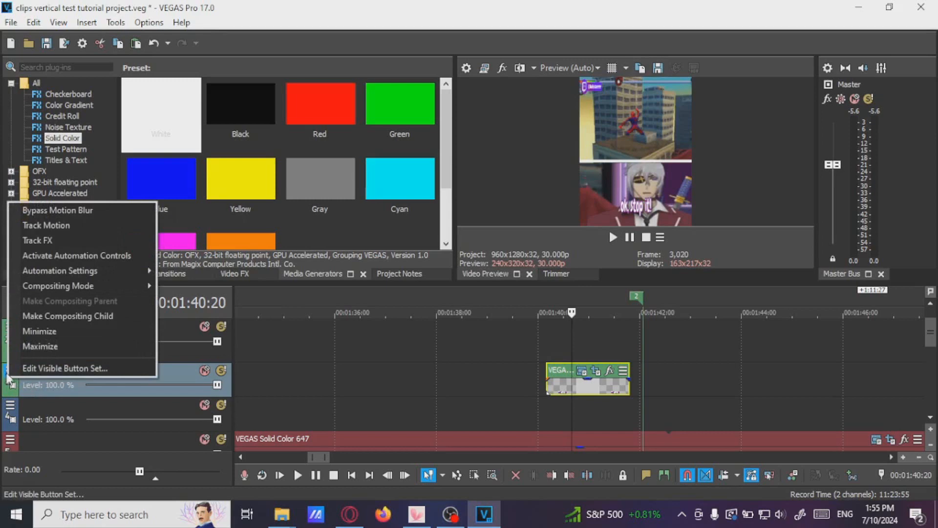
{"action": "left_click", "coordinate": [162, 372]}
{"action": "left_click", "coordinate": [10, 374]}
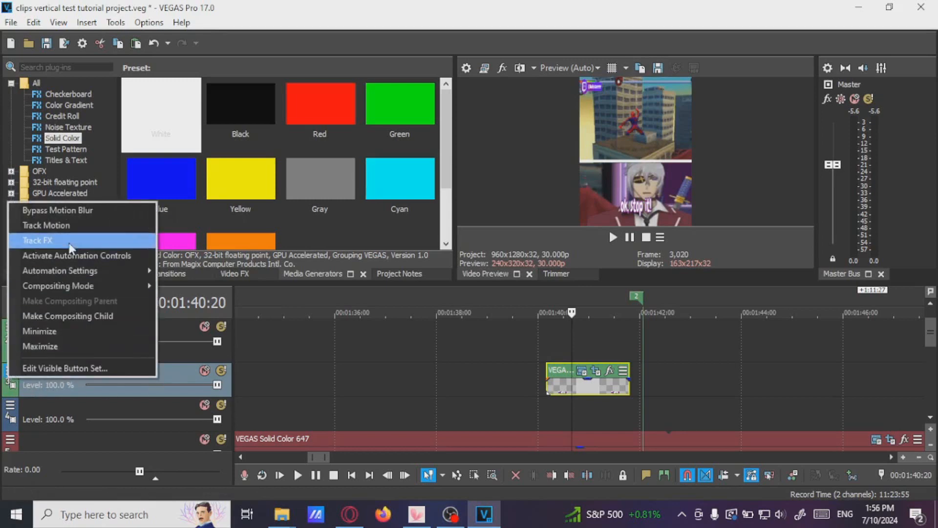
{"action": "left_click", "coordinate": [66, 229]}
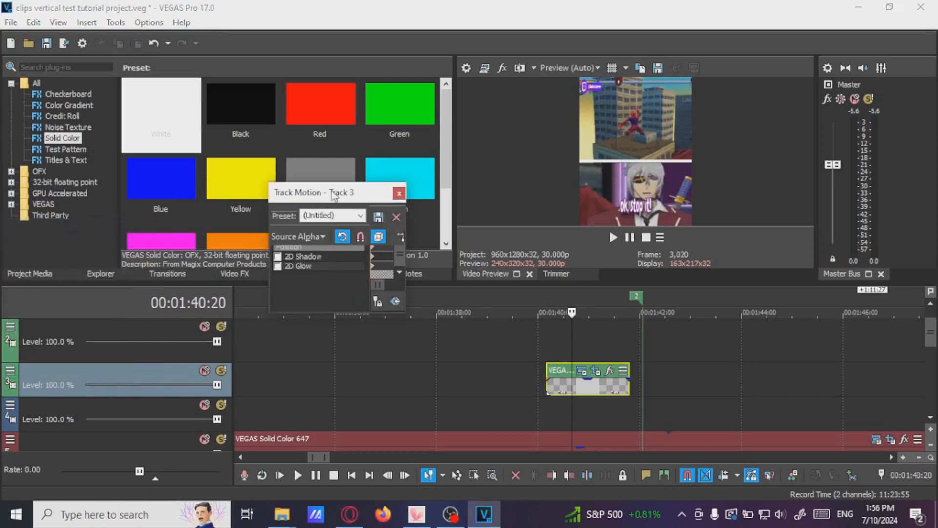
{"action": "left_click_drag", "start_coordinate": [716, 193], "coordinate": [401, 119]}
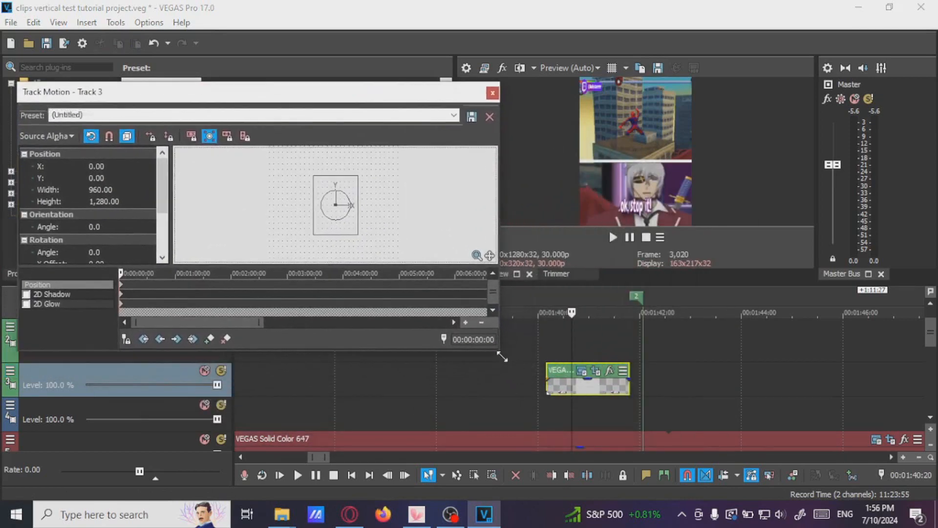
{"action": "left_click_drag", "start_coordinate": [499, 349], "coordinate": [512, 381]}
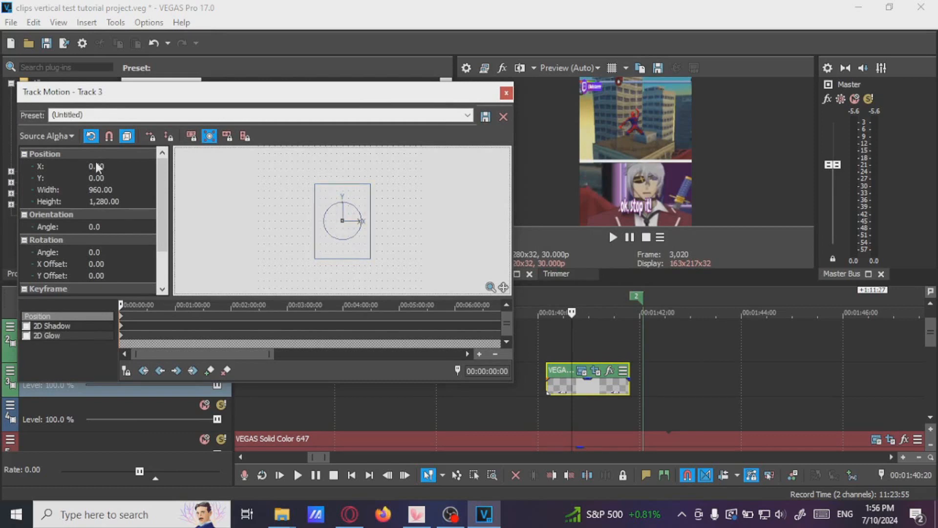
{"action": "left_click", "coordinate": [110, 179]}
{"action": "scroll", "coordinate": [111, 177], "scroll_direction": "down", "scroll_amount": 1}
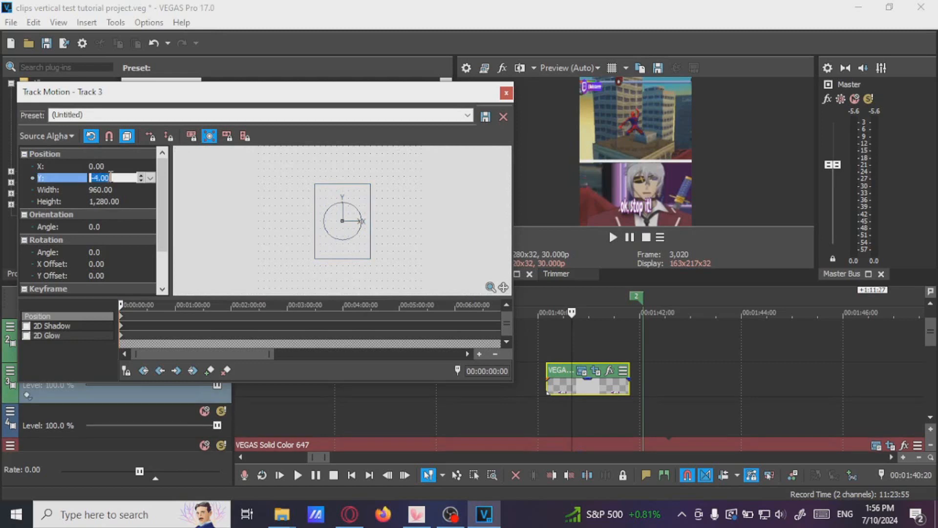
{"action": "scroll", "coordinate": [111, 177], "scroll_direction": "down", "scroll_amount": 12}
{"action": "scroll", "coordinate": [111, 177], "scroll_direction": "up", "scroll_amount": 20}
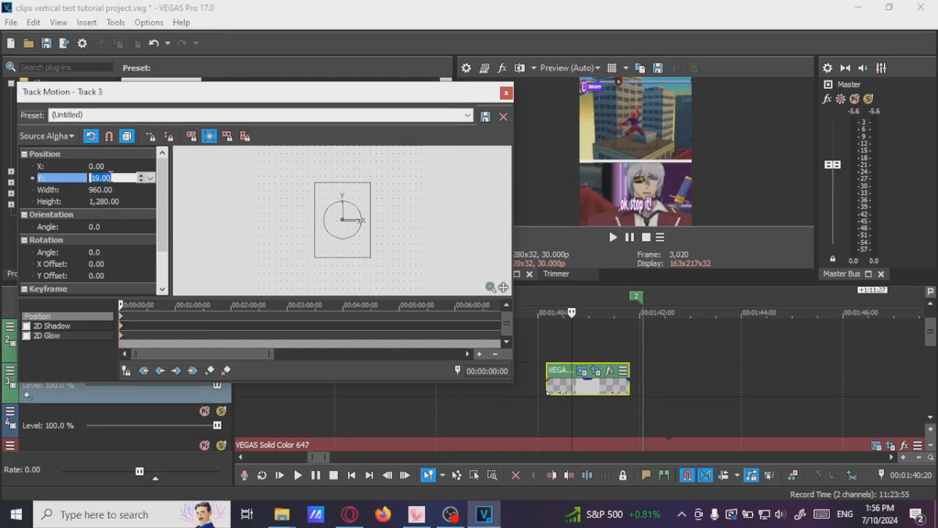
{"action": "scroll", "coordinate": [111, 177], "scroll_direction": "up", "scroll_amount": 20}
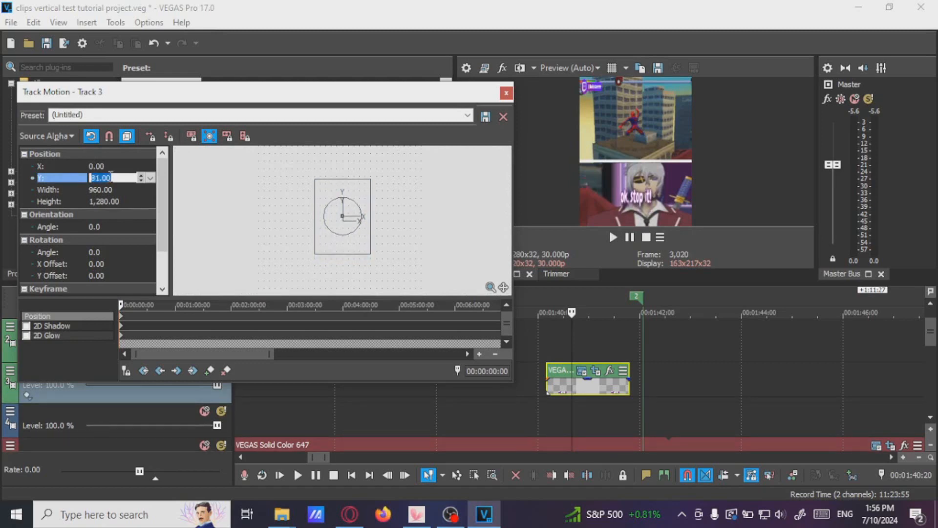
{"action": "scroll", "coordinate": [111, 177], "scroll_direction": "up", "scroll_amount": 20}
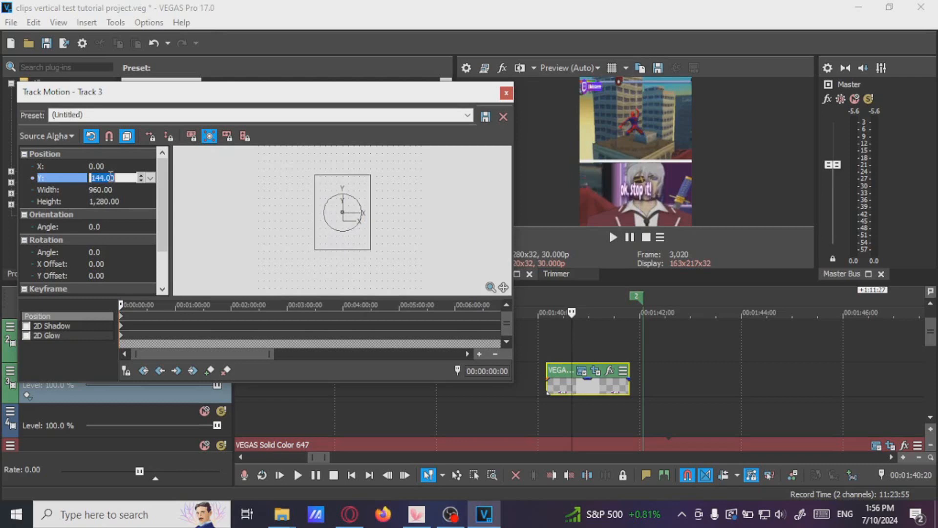
{"action": "key", "text": "Up"}
{"action": "key", "text": "Up"}
{"action": "key", "text": "Up"}
{"action": "key", "text": "Up"}
{"action": "key", "text": "Up"}
{"action": "key", "text": "Up"}
{"action": "key", "text": "Up"}
{"action": "key", "text": "Up"}
{"action": "key", "text": "Up"}
{"action": "key", "text": "Up"}
{"action": "key", "text": "Up"}
{"action": "key", "text": "Up"}
{"action": "key", "text": "Up"}
{"action": "key", "text": "Up"}
{"action": "key", "text": "Up"}
{"action": "key", "text": "Up"}
{"action": "key", "text": "Up"}
{"action": "key", "text": "Up"}
{"action": "key", "text": "Up"}
{"action": "key", "text": "Up"}
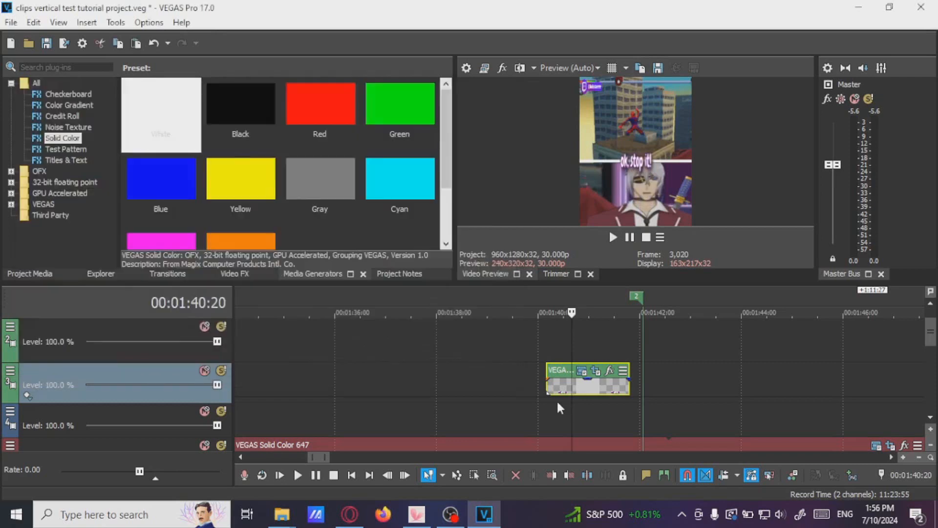
{"action": "left_click", "coordinate": [546, 389]}
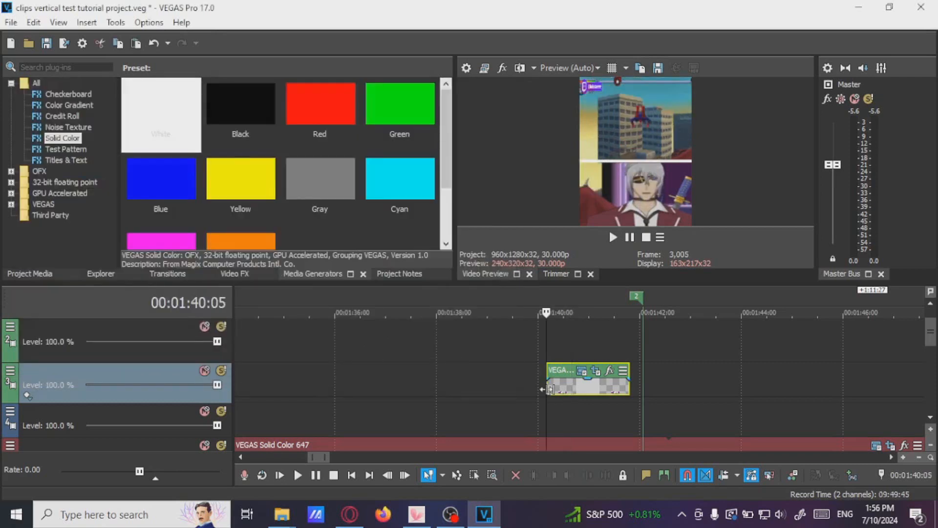
Play the preview to check the caption track's new position across the timeline
{"action": "key", "text": "space"}
{"action": "left_click", "coordinate": [631, 237]}
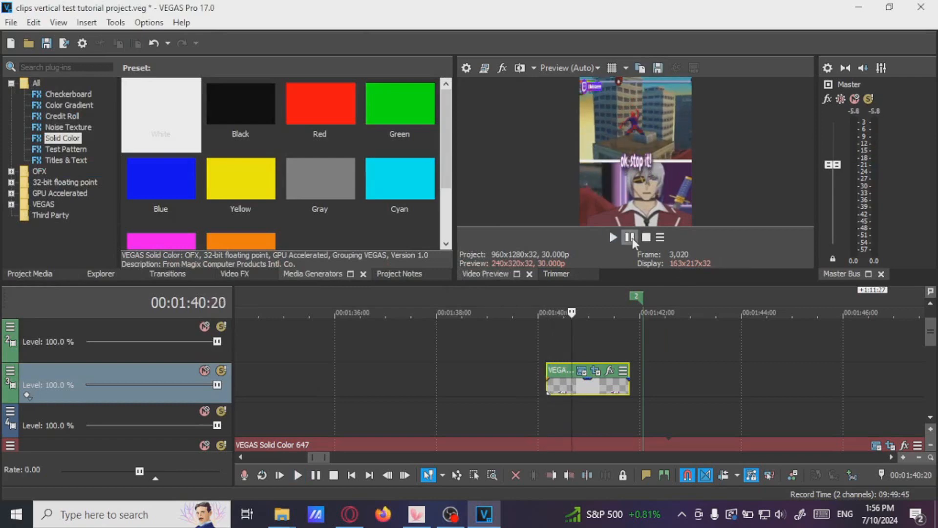
{"action": "left_click", "coordinate": [534, 391]}
{"action": "key", "text": "space"}
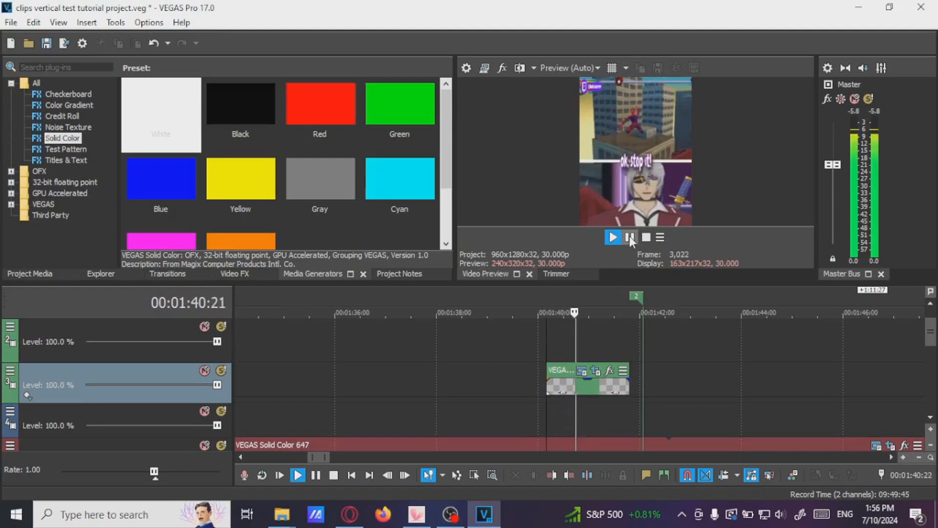
{"action": "left_click", "coordinate": [629, 235]}
{"action": "scroll", "coordinate": [635, 356], "scroll_direction": "down", "scroll_amount": 5}
{"action": "scroll", "coordinate": [635, 355], "scroll_direction": "down", "scroll_amount": 10}
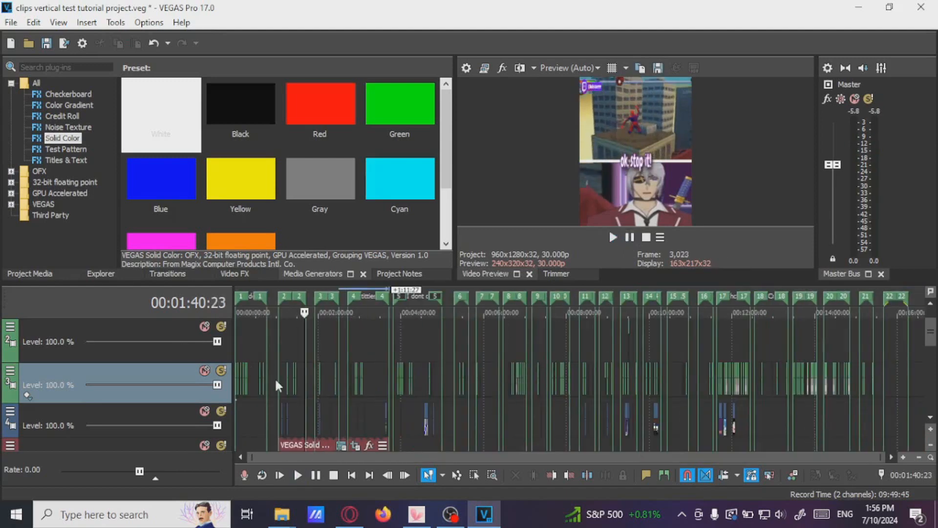
{"action": "scroll", "coordinate": [489, 376], "scroll_direction": "up", "scroll_amount": 6}
{"action": "scroll", "coordinate": [489, 372], "scroll_direction": "up", "scroll_amount": 8}
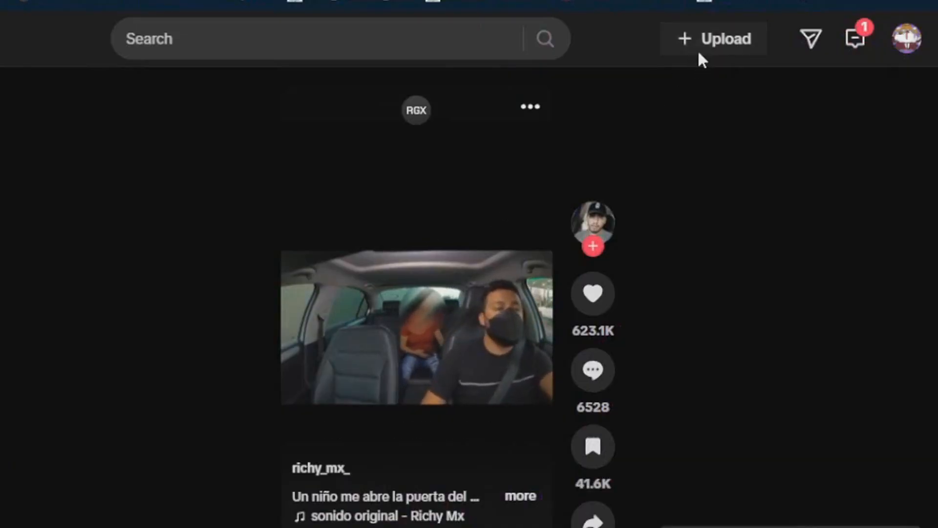
Switch to TikTok in the browser and start uploading the rendered video Forgot The Button.mp4
{"action": "left_click", "coordinate": [700, 53]}
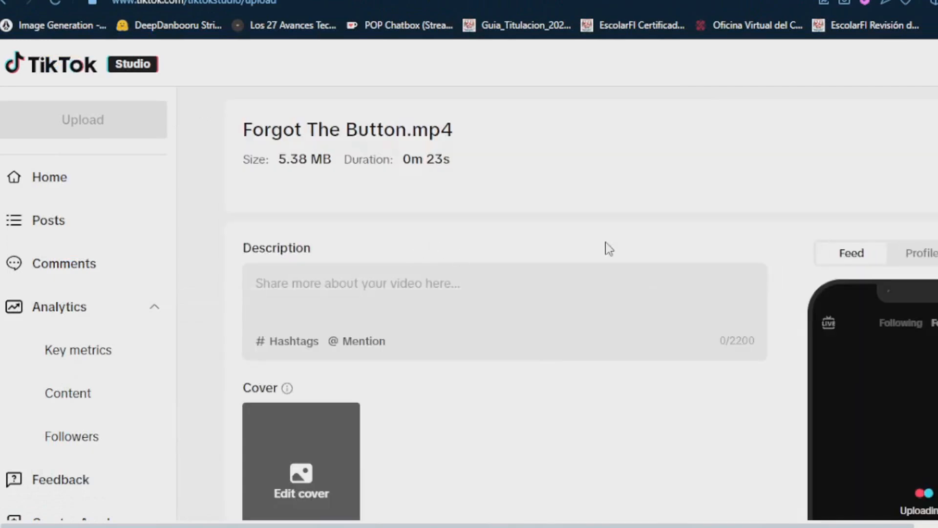
{"action": "scroll", "coordinate": [605, 244], "scroll_direction": "down", "scroll_amount": 4}
{"action": "scroll", "coordinate": [605, 262], "scroll_direction": "up", "scroll_amount": 4}
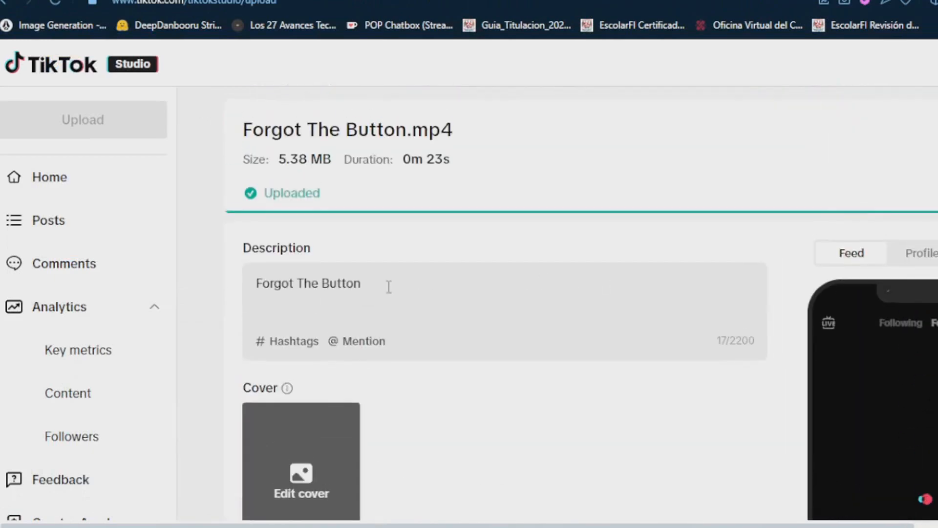
Set the post timing to Schedule and open the posting date picker
{"action": "scroll", "coordinate": [428, 325], "scroll_direction": "down", "scroll_amount": 7}
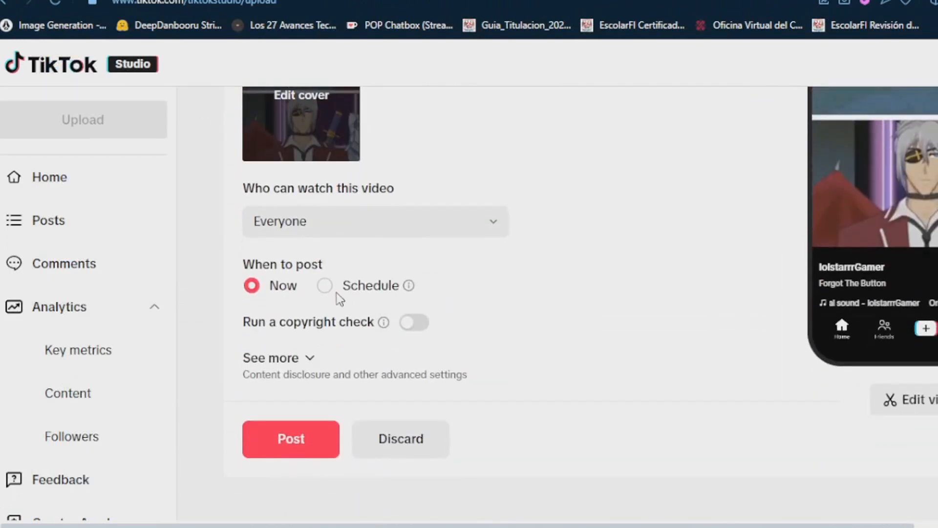
{"action": "left_click", "coordinate": [325, 288]}
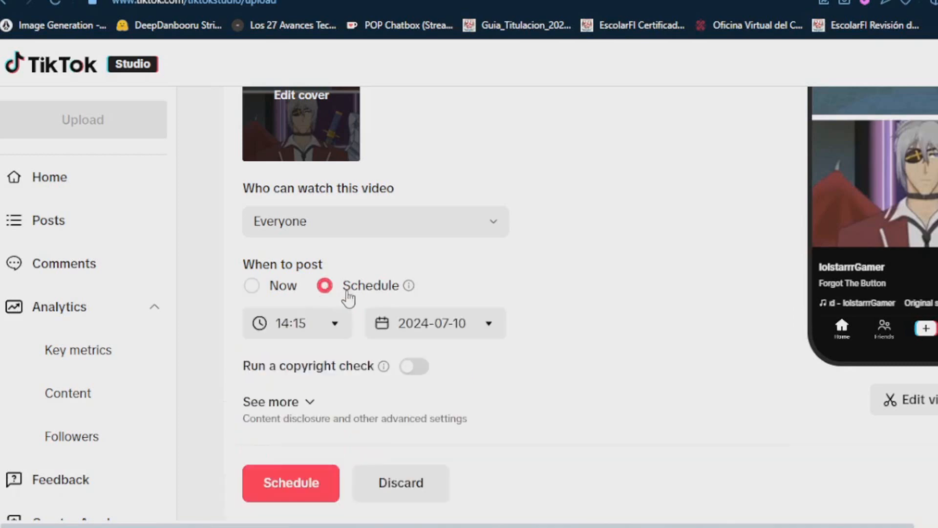
{"action": "left_click", "coordinate": [489, 323]}
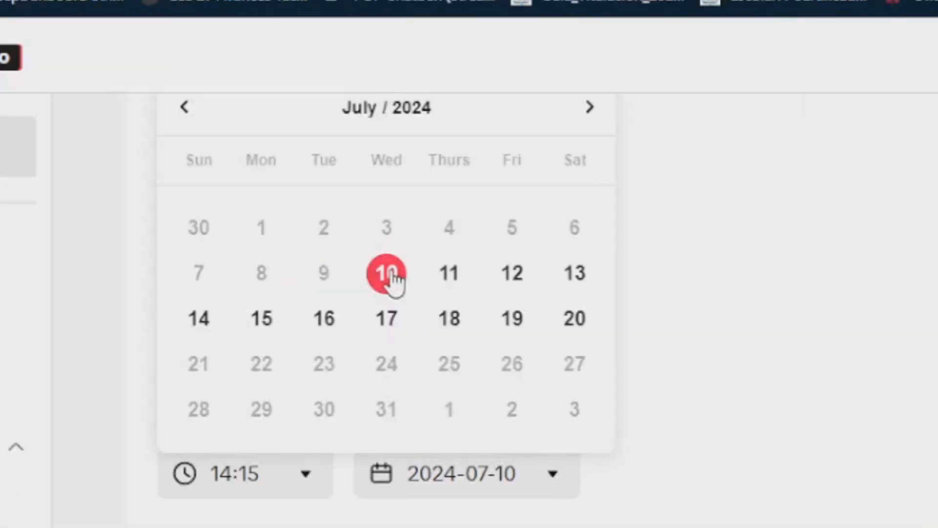